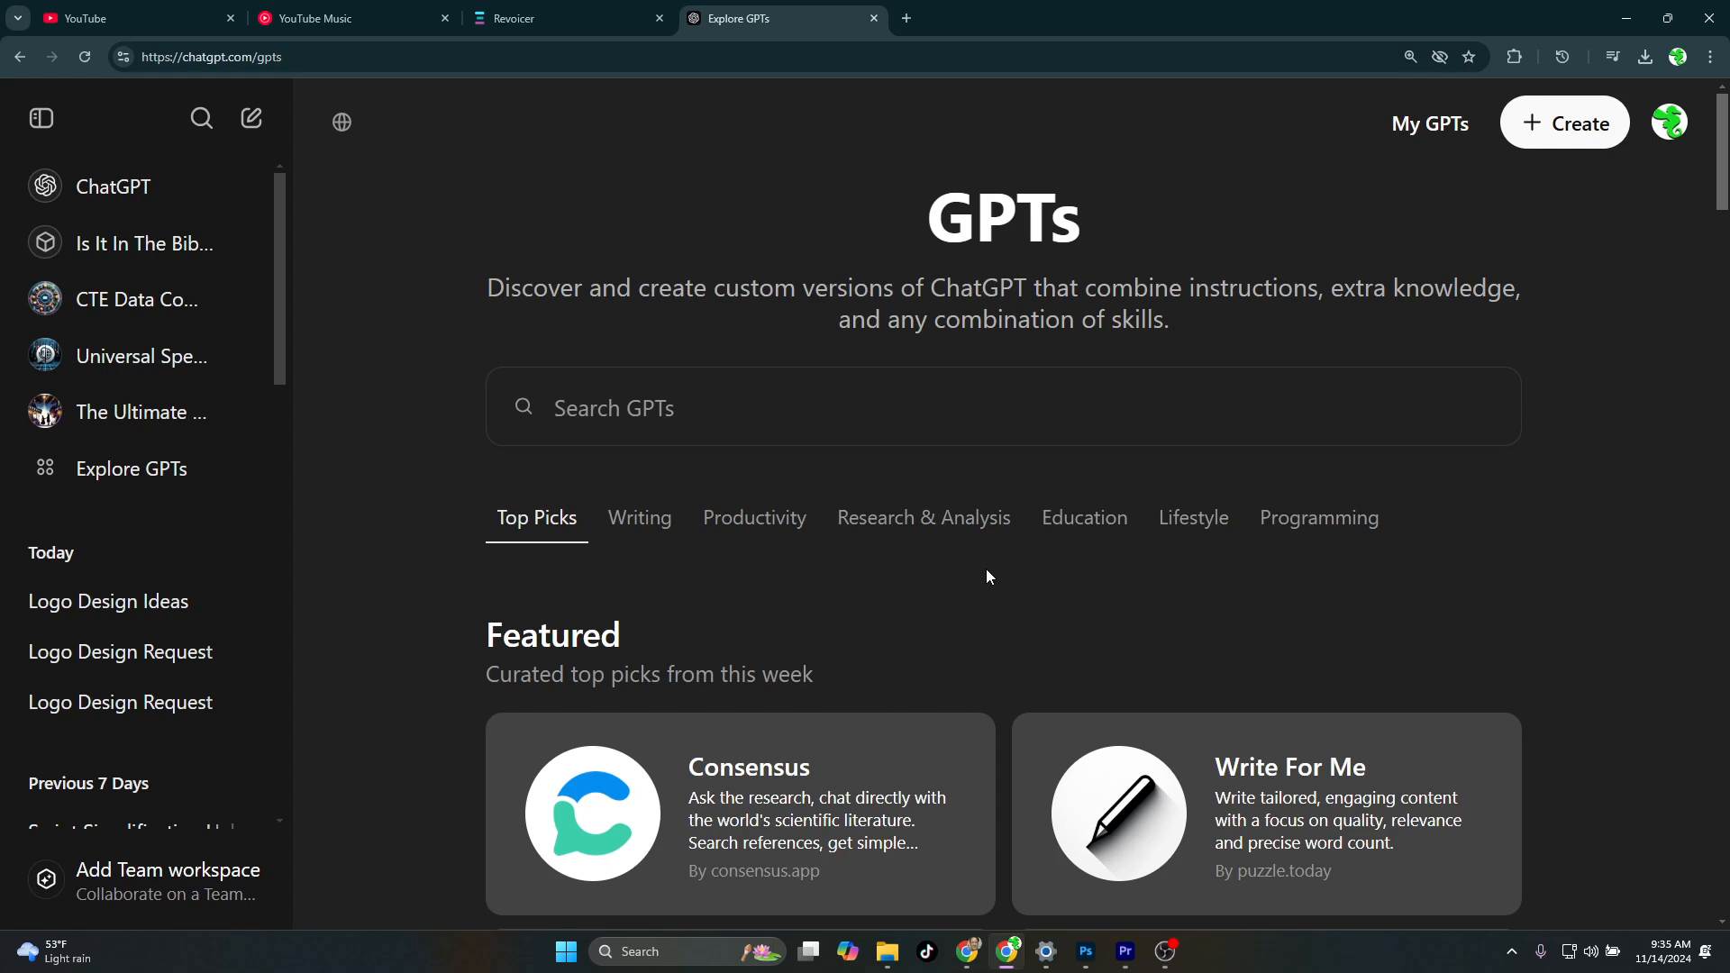
- Start a chat with the image generator pro GPT from the Productivity category and choose Logo mode
{"action": "scroll", "coordinate": [987, 573], "scroll_direction": "down", "scroll_amount": 3}
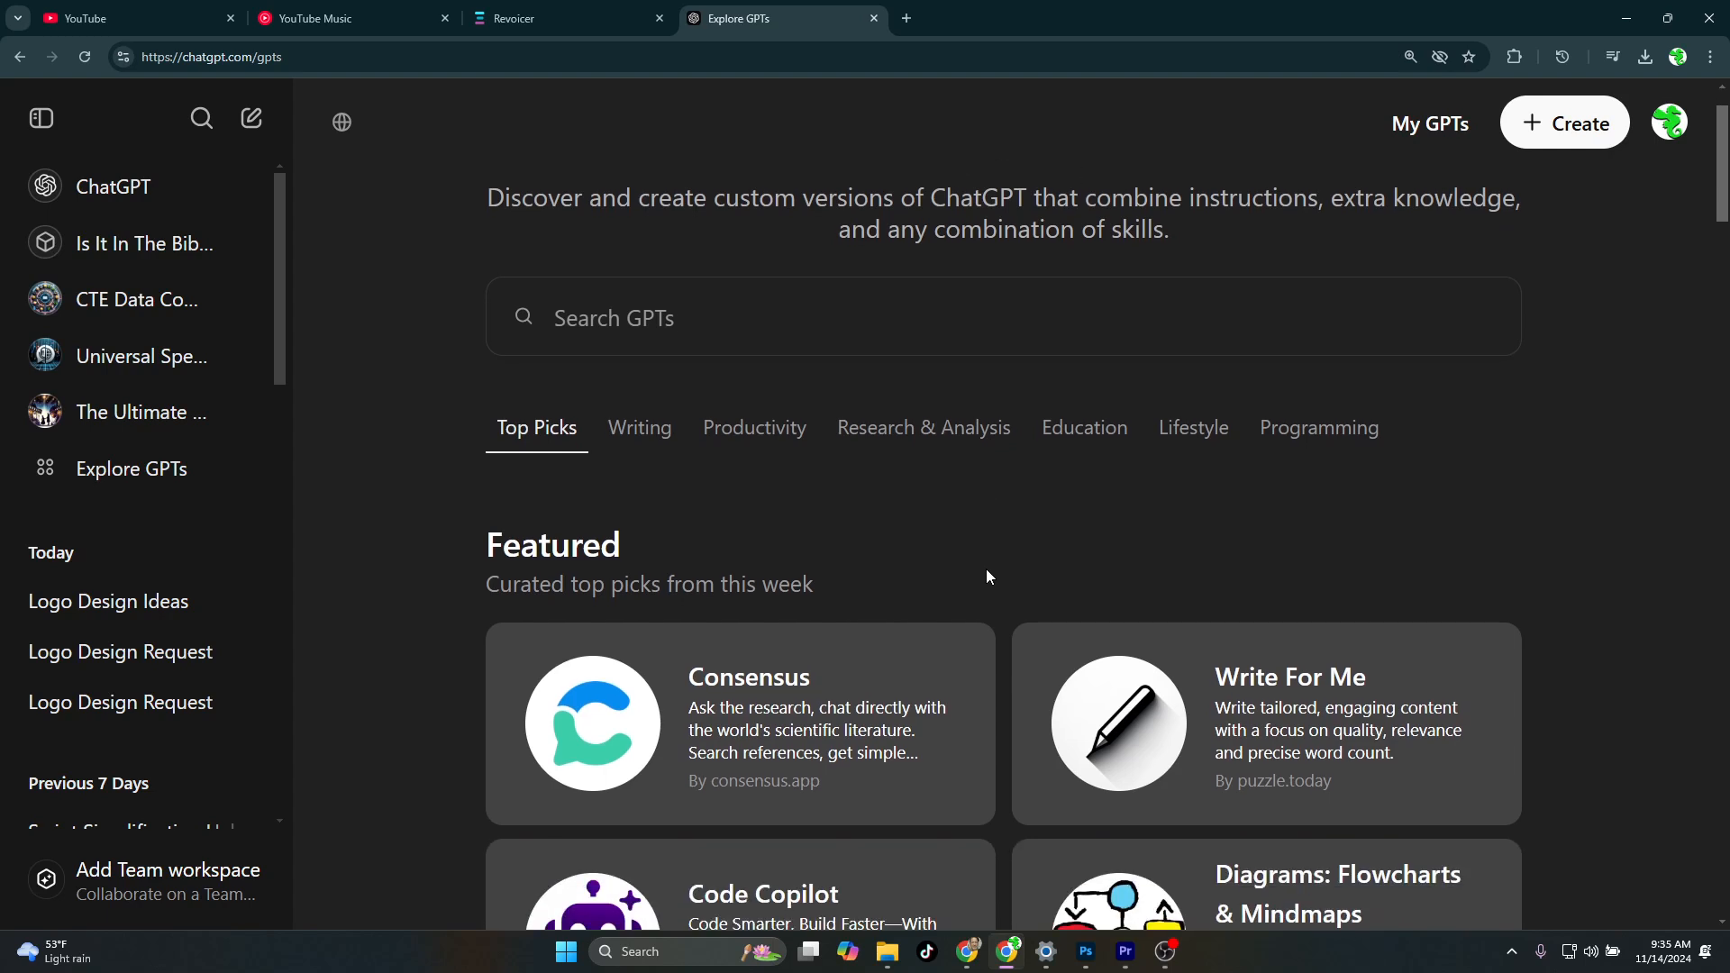
{"action": "scroll", "coordinate": [987, 586], "scroll_direction": "down", "scroll_amount": 1}
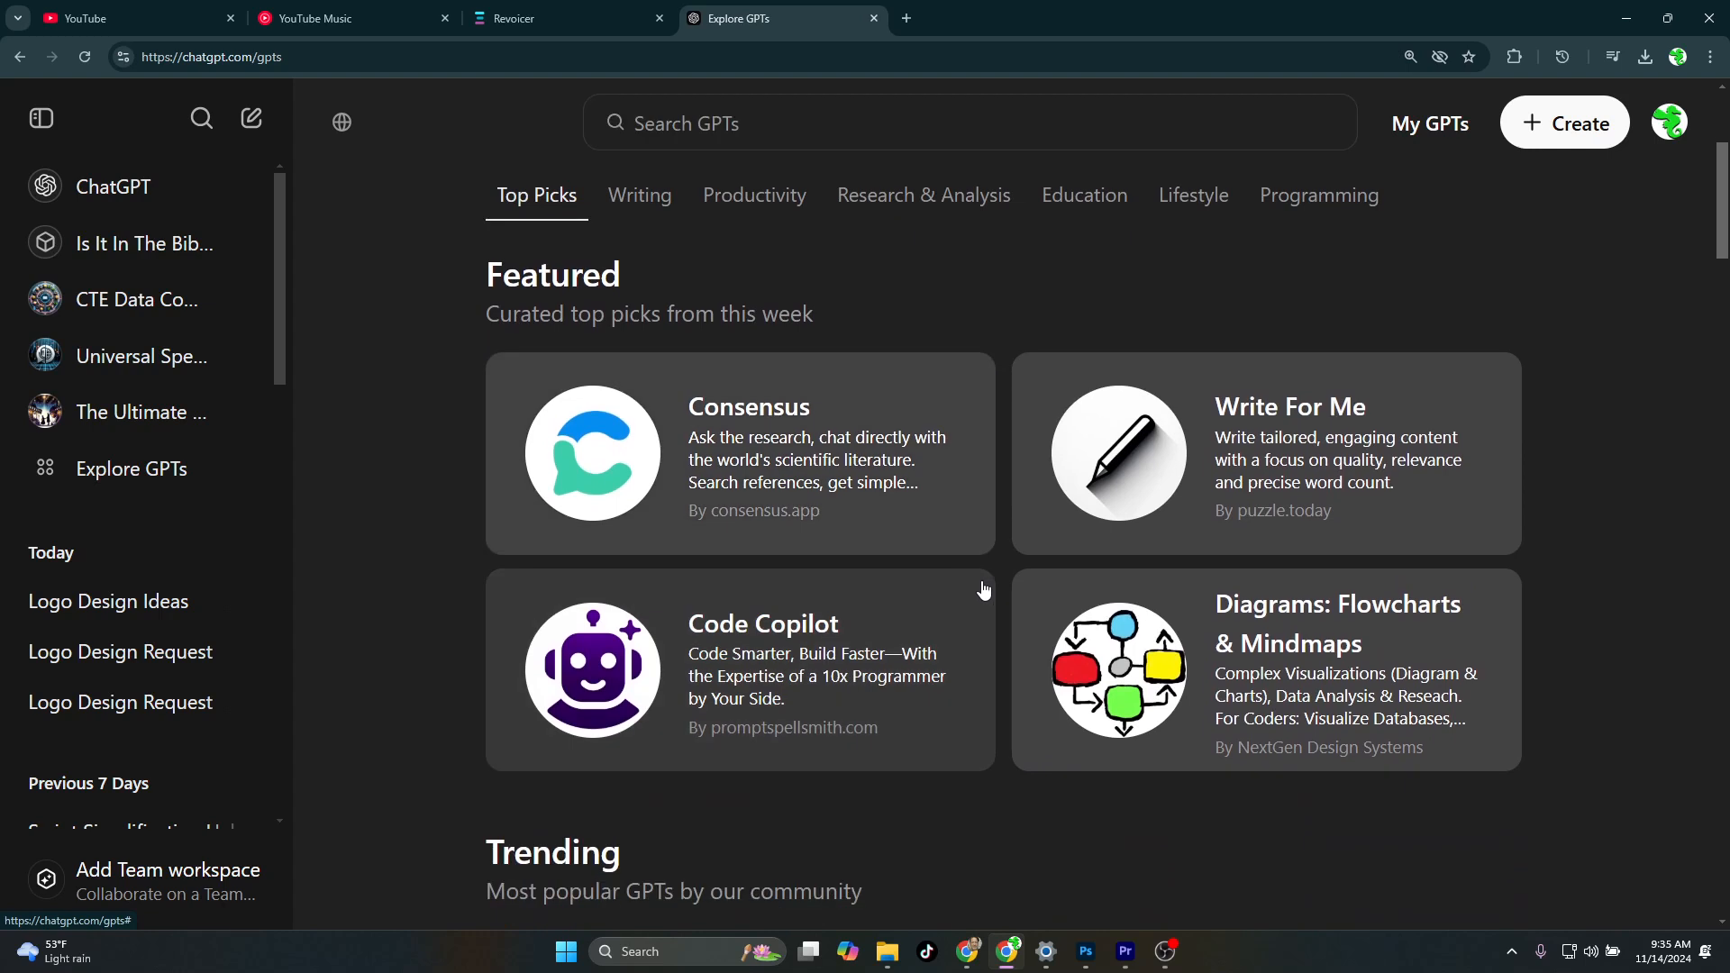
{"action": "left_click_drag", "start_coordinate": [1723, 221], "coordinate": [1727, 279]}
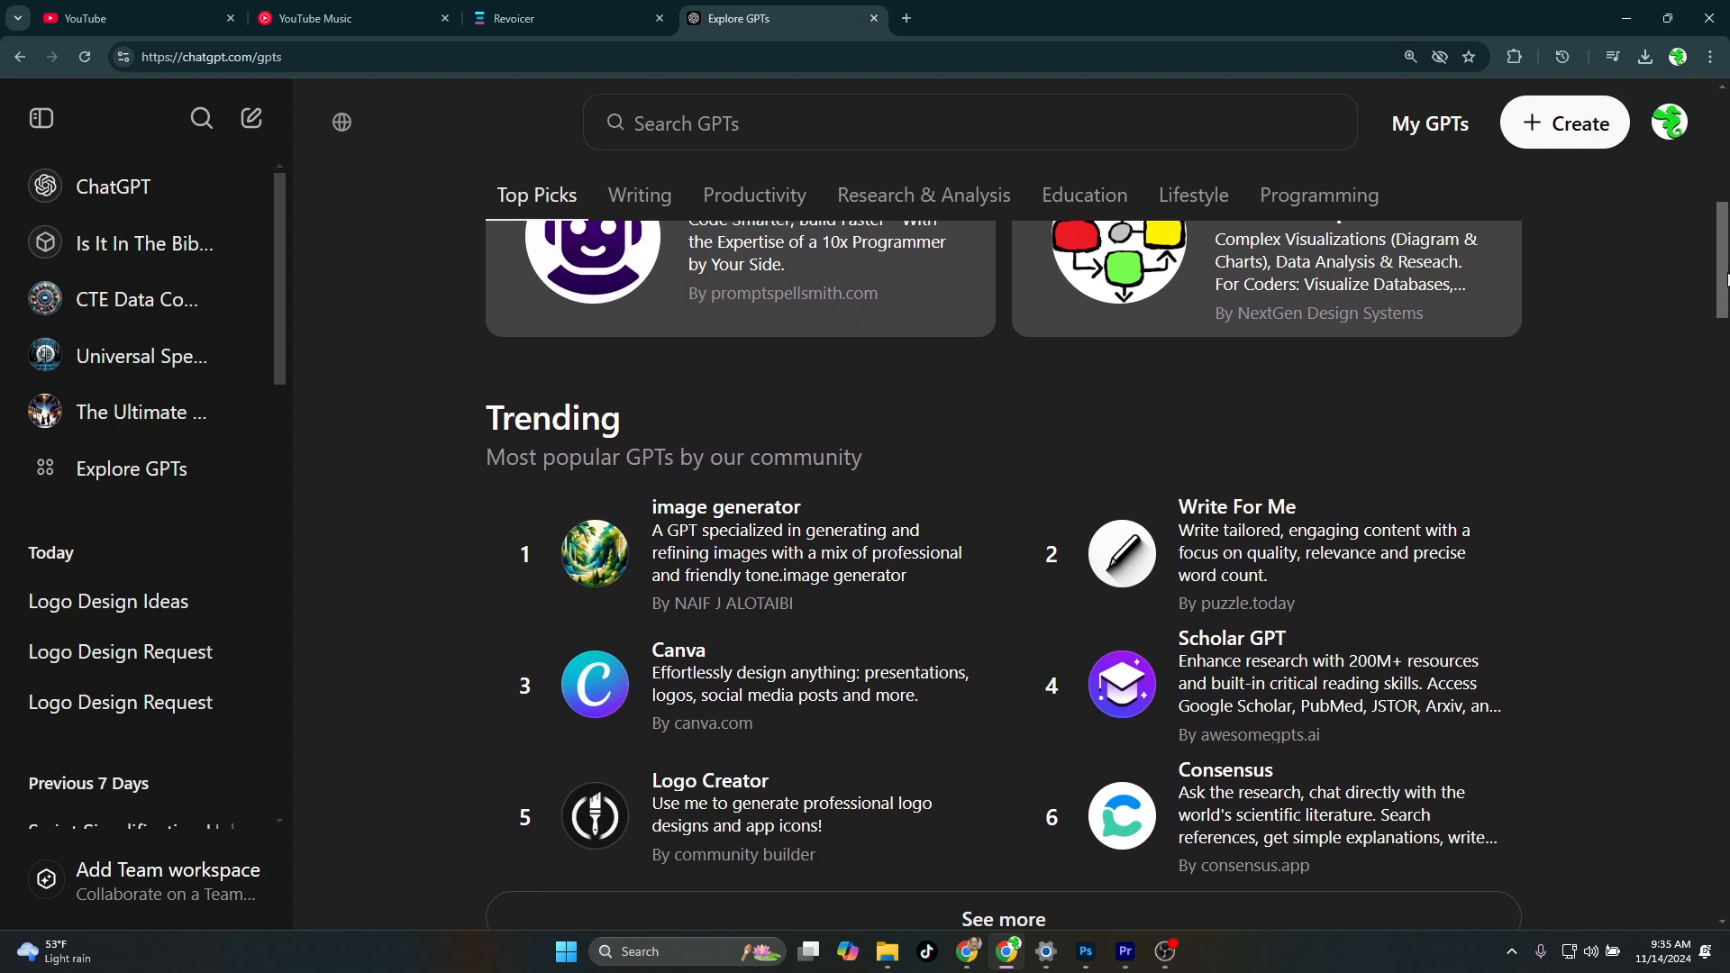
{"action": "left_click_drag", "start_coordinate": [1727, 279], "coordinate": [1727, 281]}
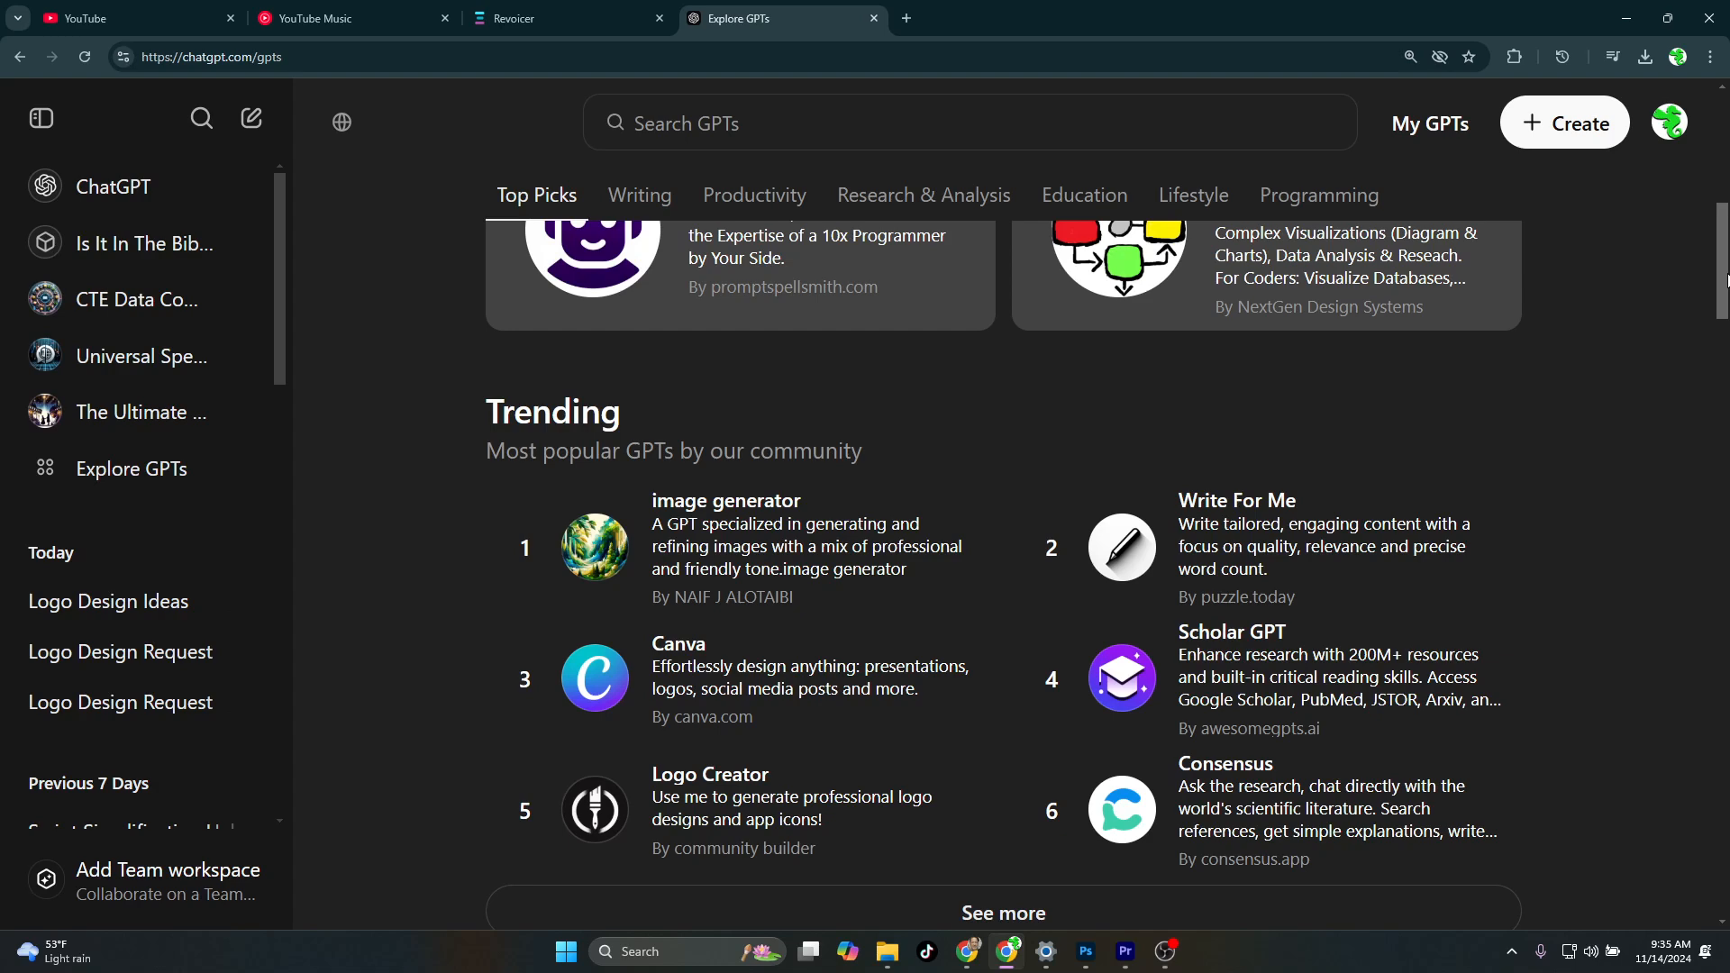
{"action": "left_click_drag", "start_coordinate": [1729, 280], "coordinate": [1720, 527]}
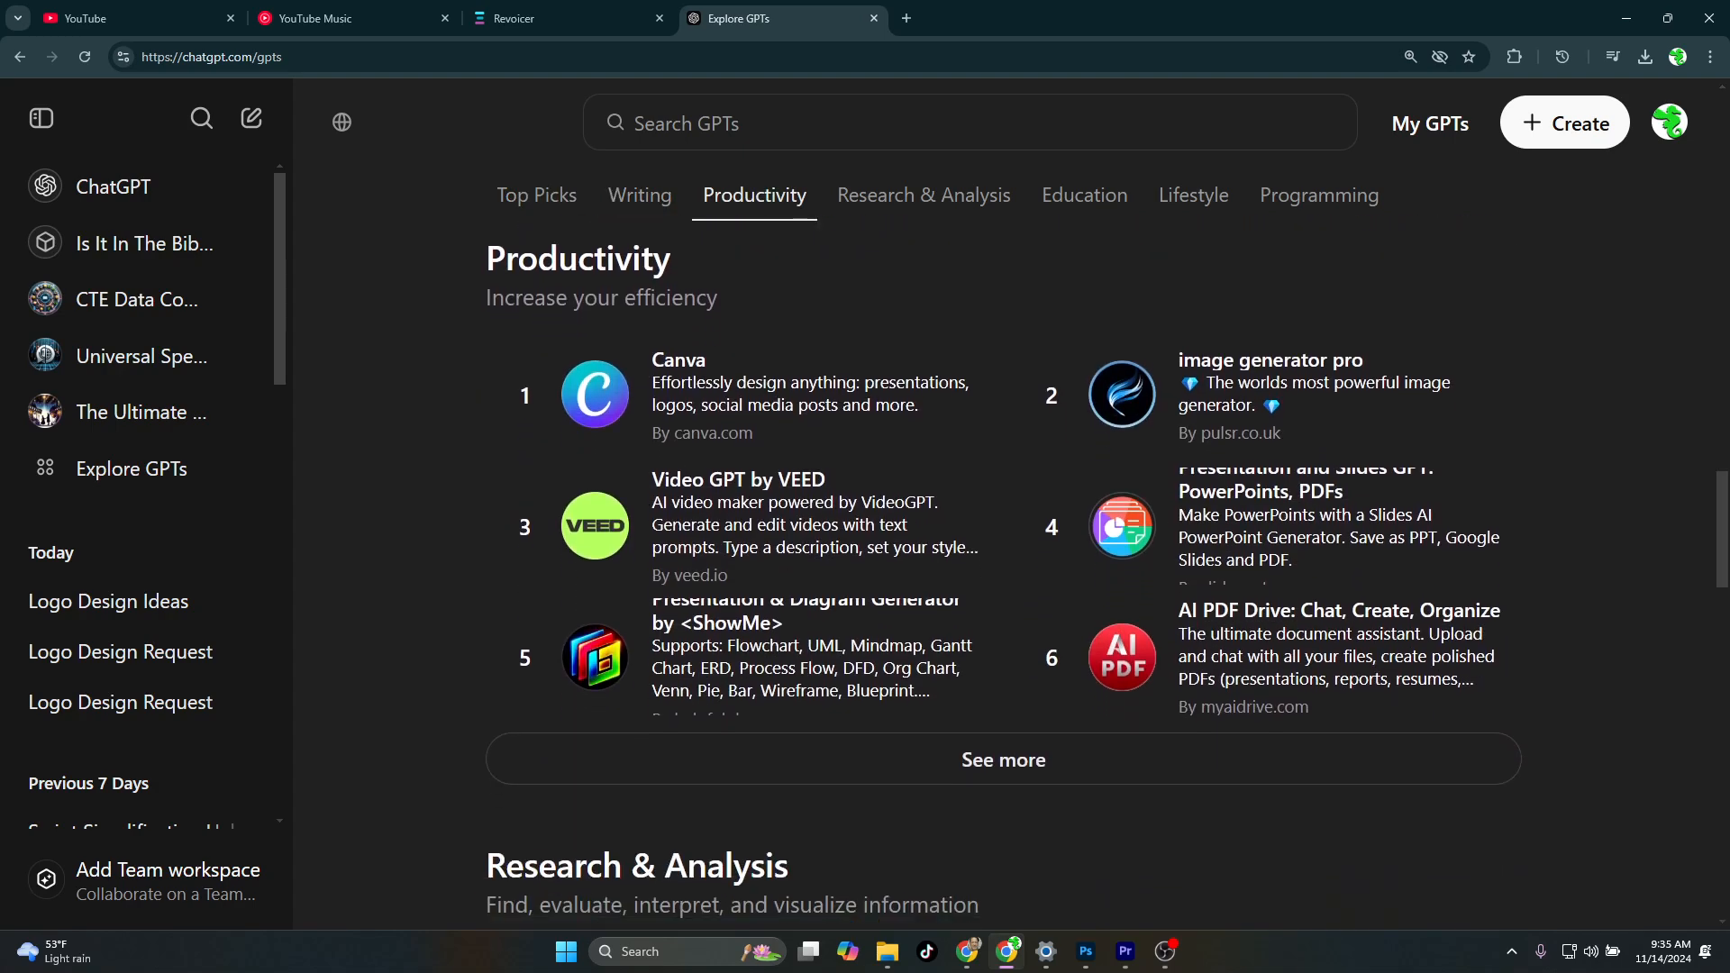
{"action": "left_click", "coordinate": [1308, 406]}
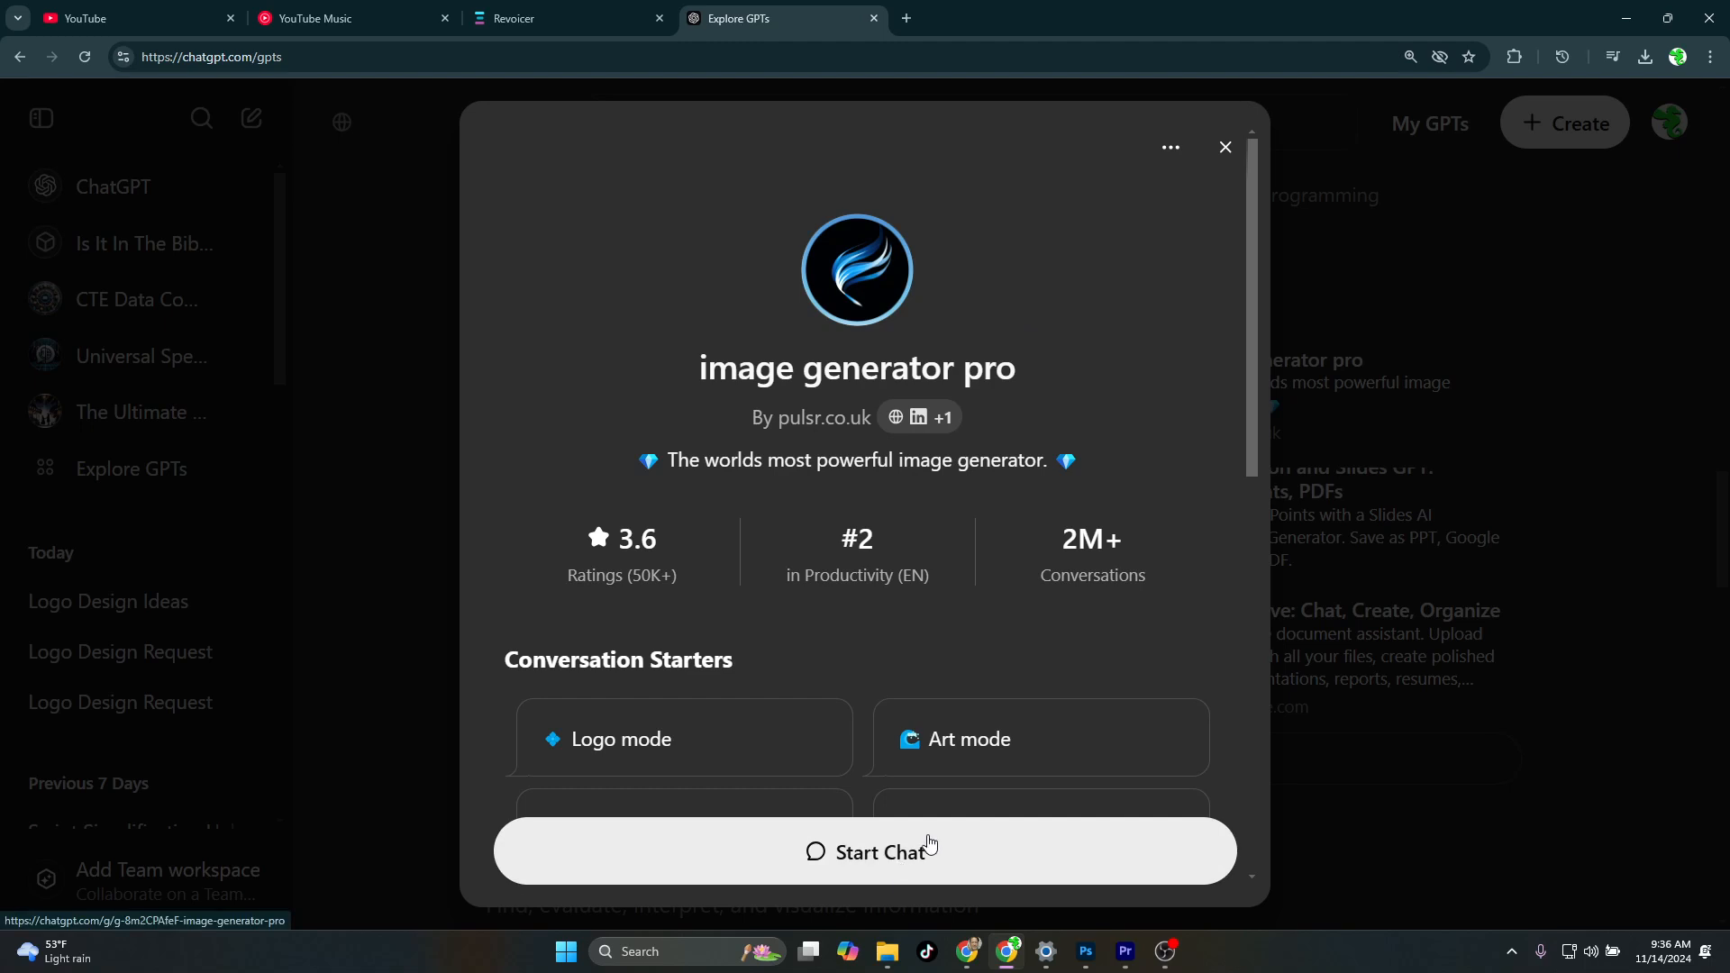
{"action": "left_click", "coordinate": [912, 847]}
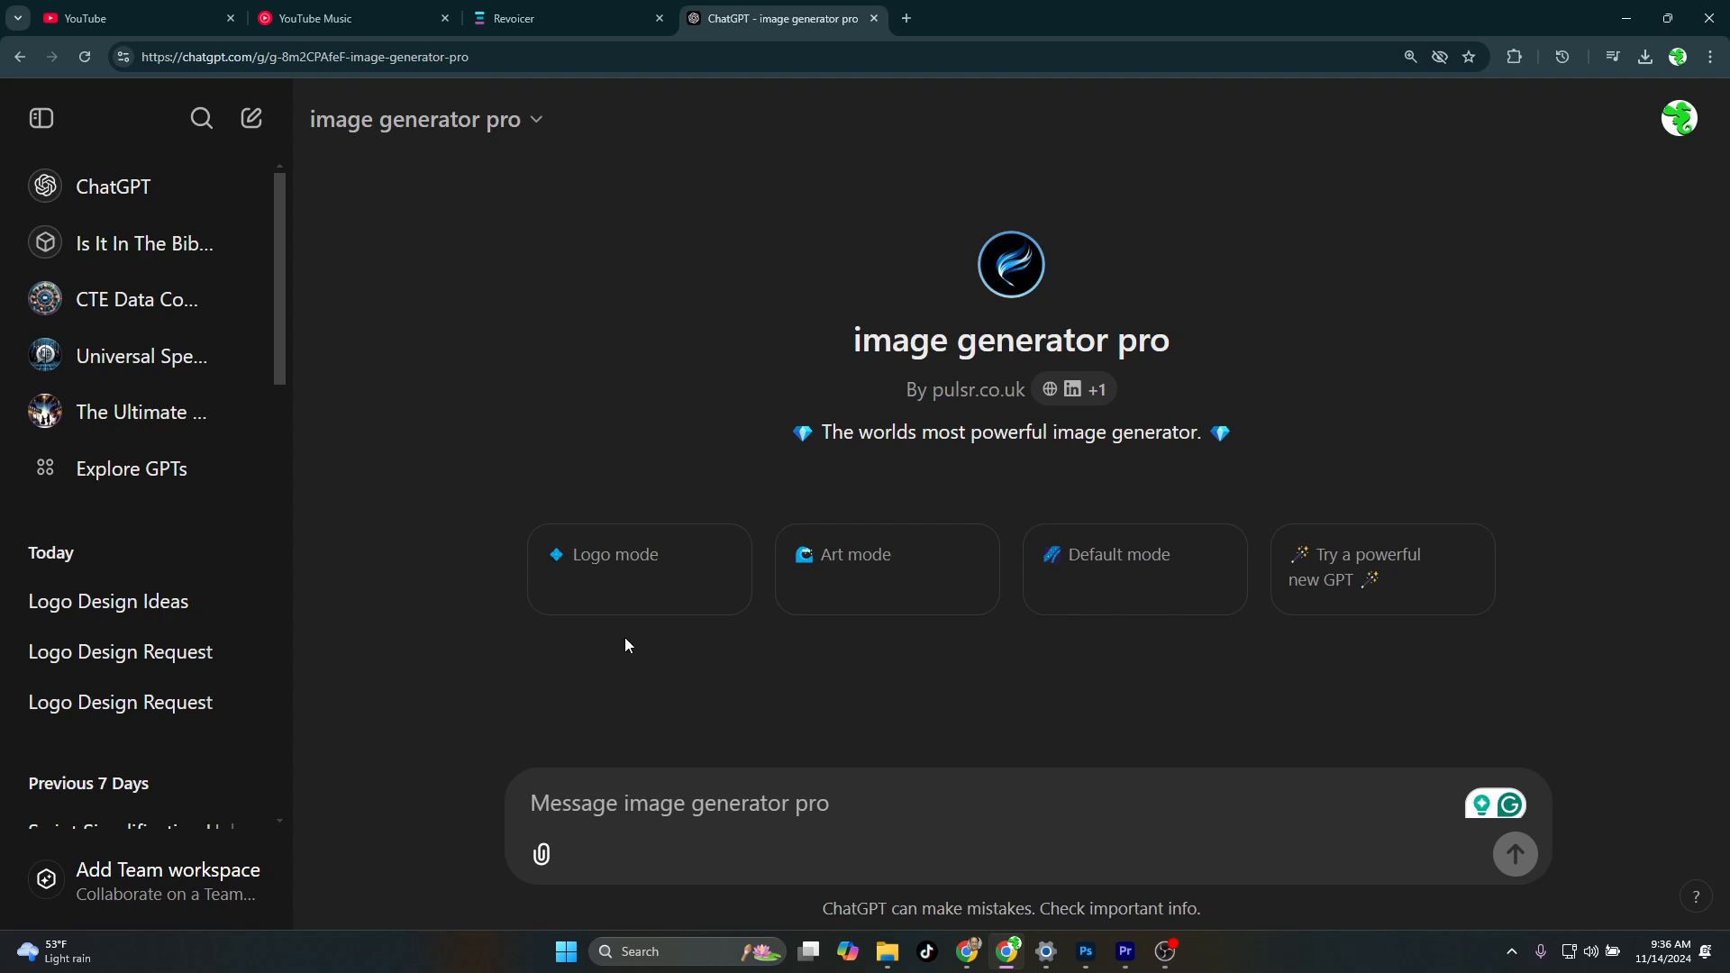
{"action": "left_click", "coordinate": [592, 595]}
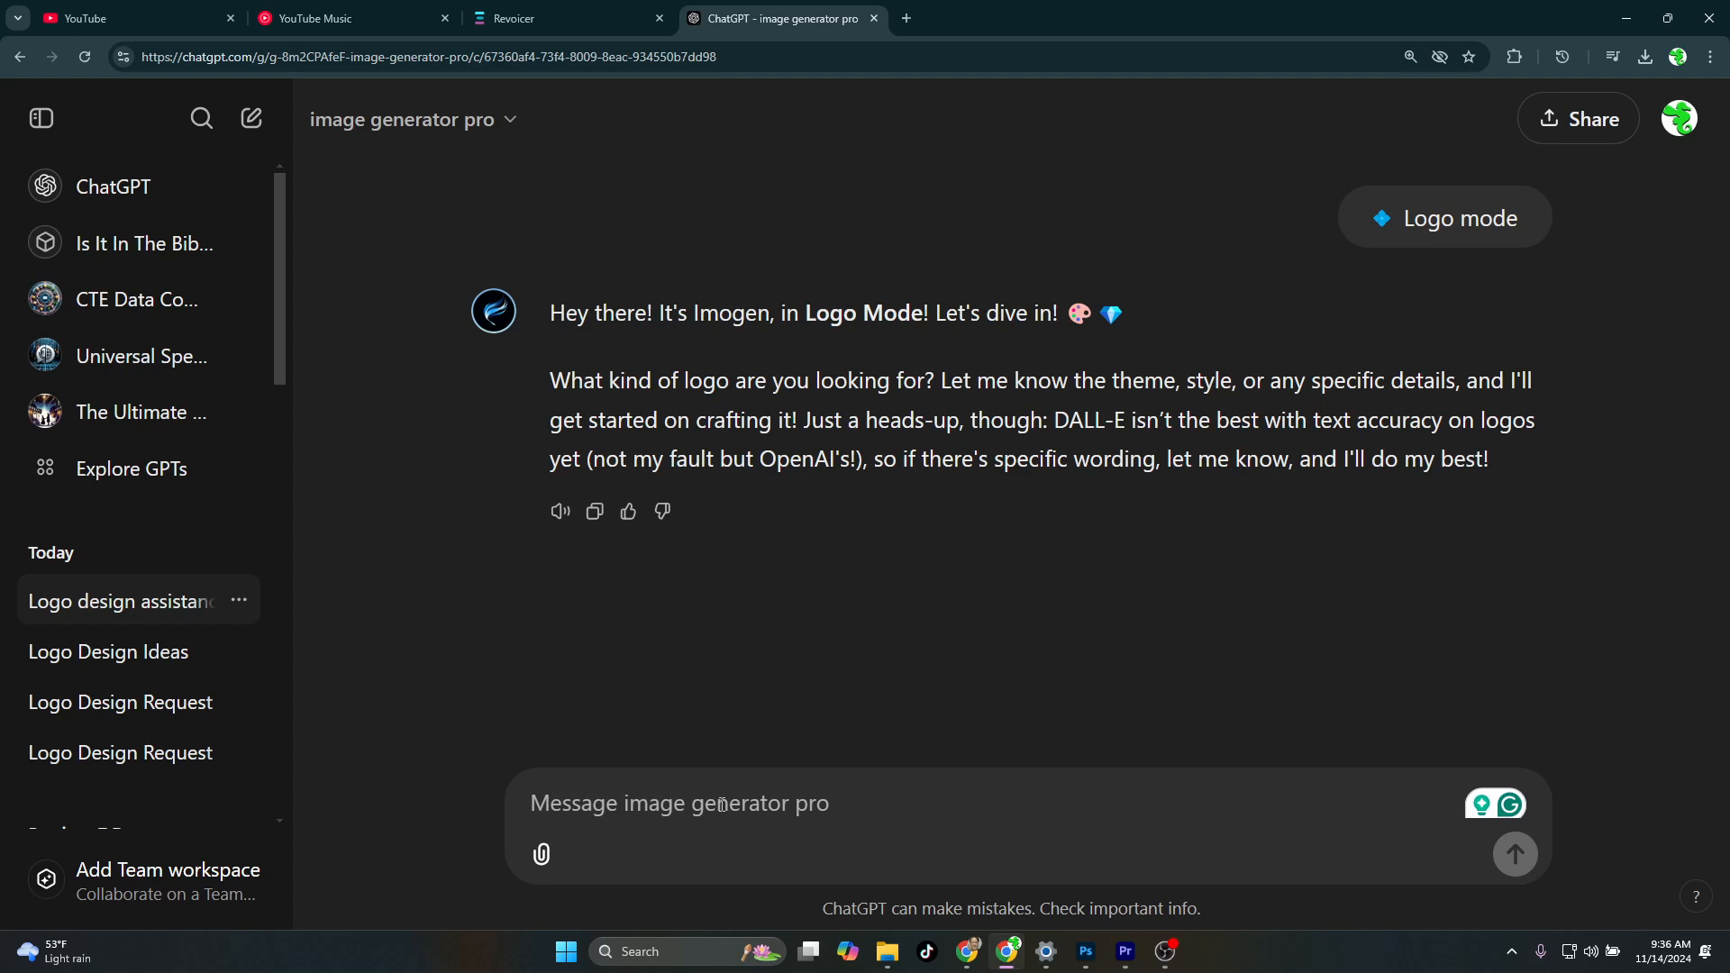
- Send the message "My logo is for my production company and we are making videos for my Adobe Video Design class."
{"action": "type", "text": "My log"}
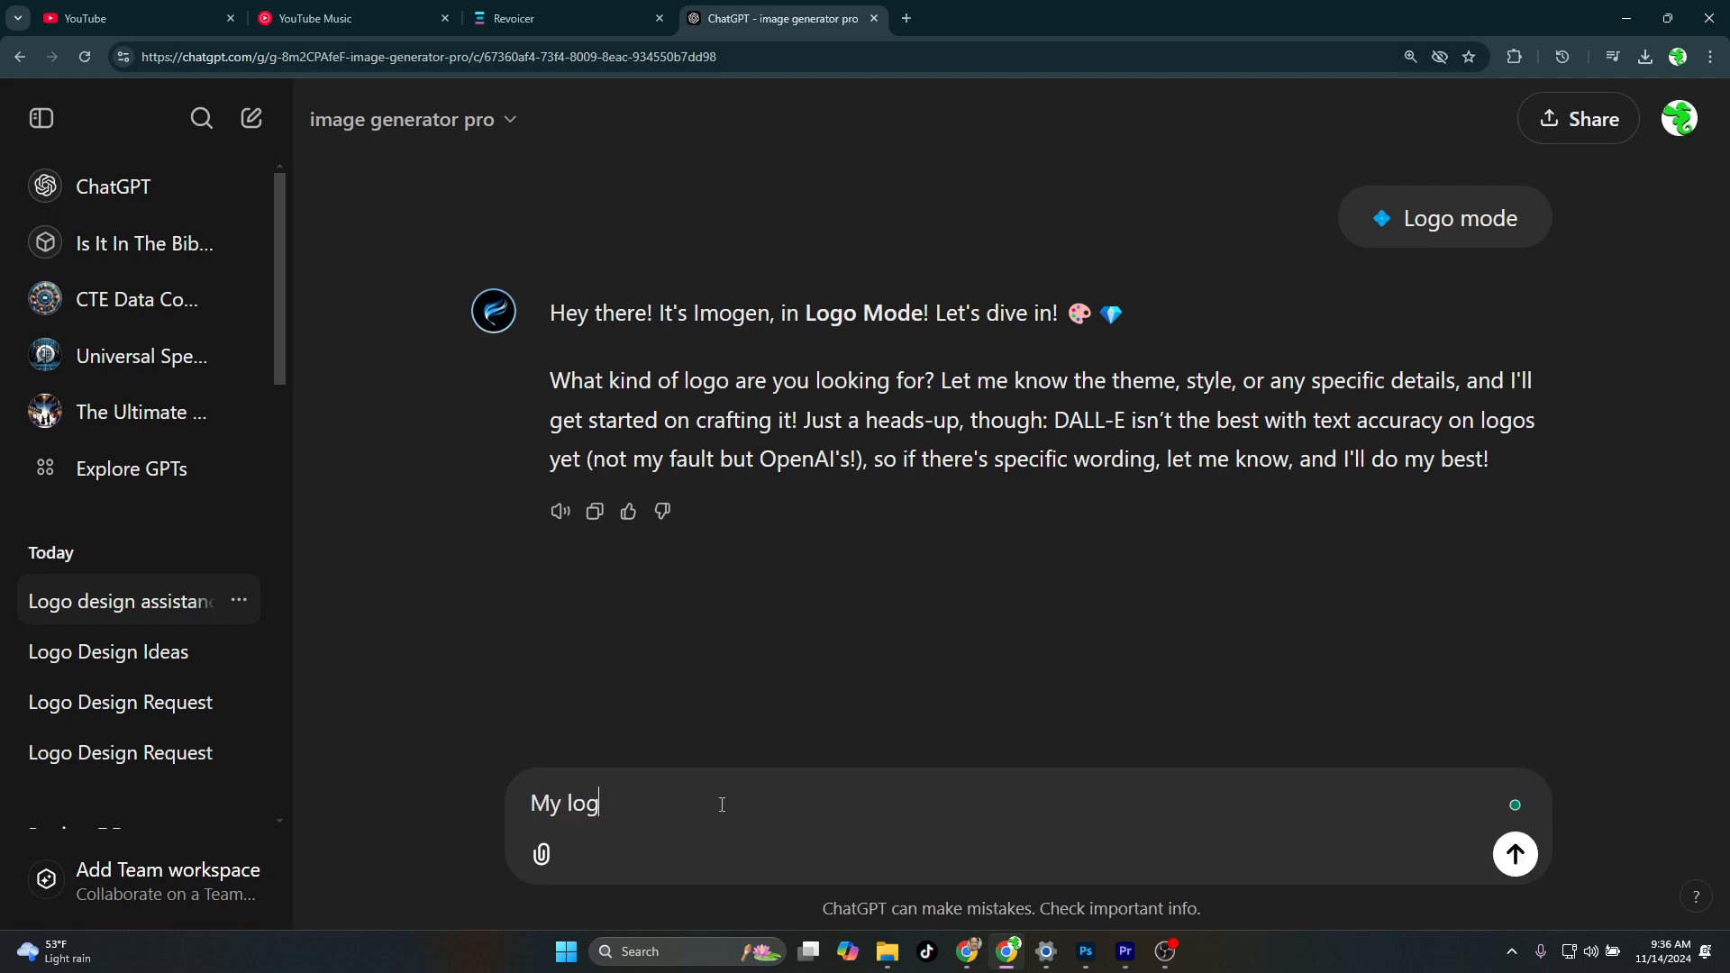
{"action": "type", "text": "o is for my production "}
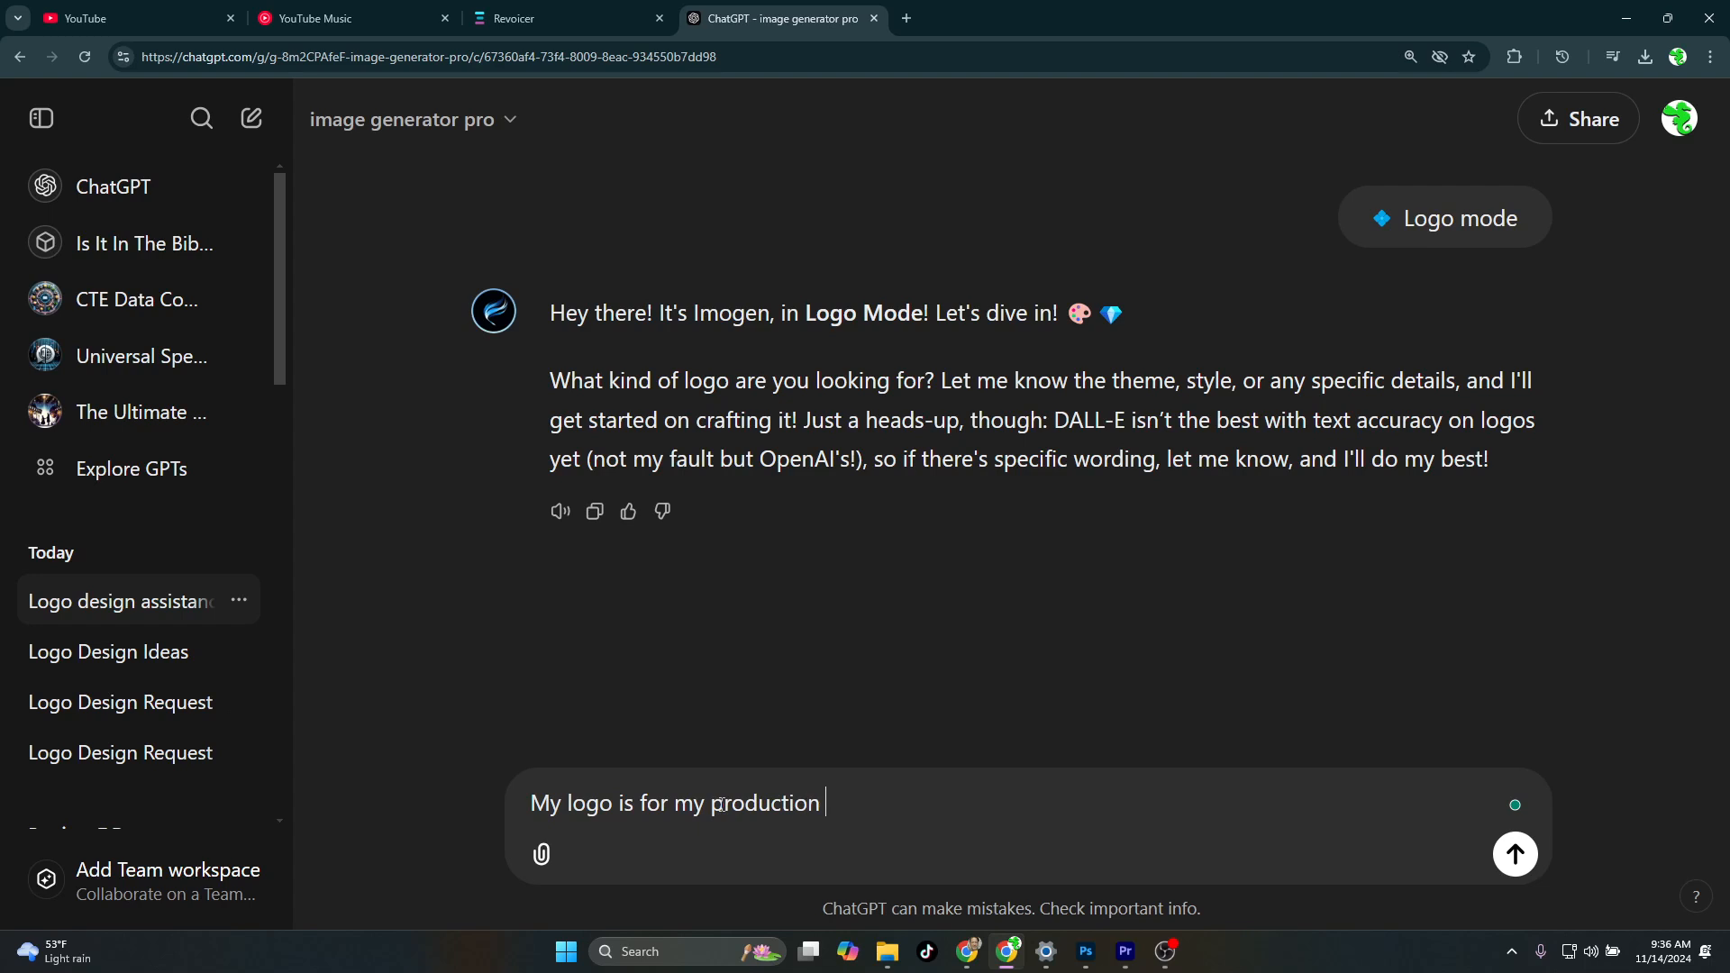
{"action": "type", "text": "company and w"}
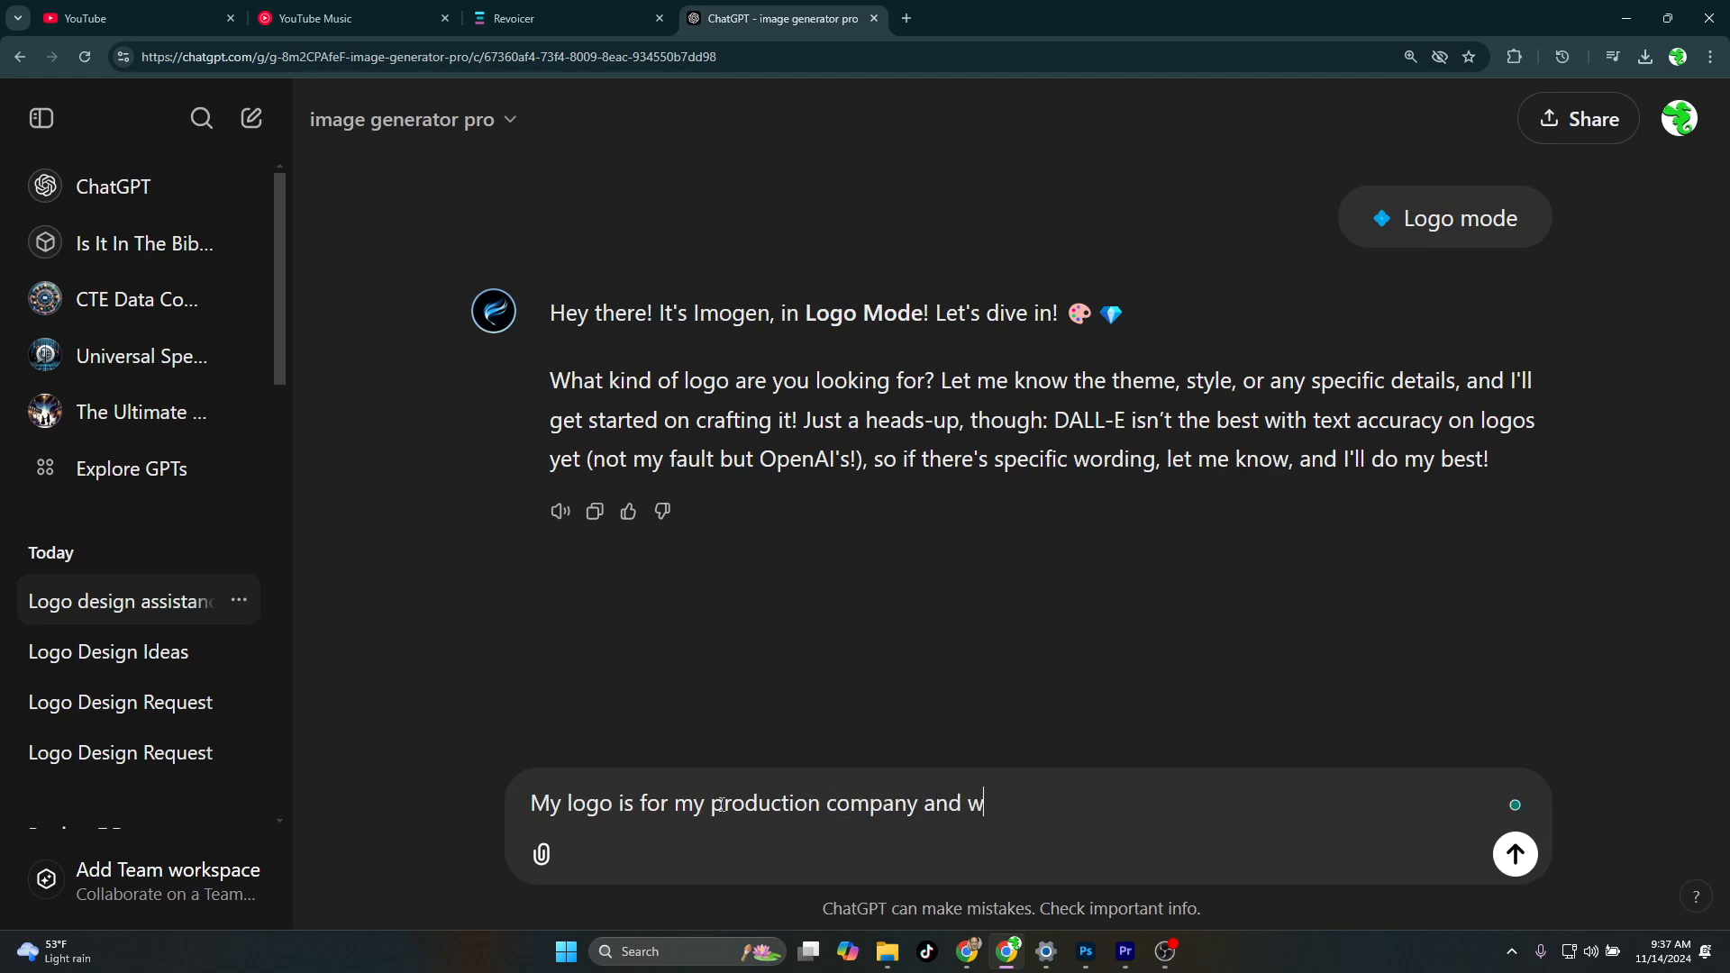
{"action": "type", "text": "e are making videos for "}
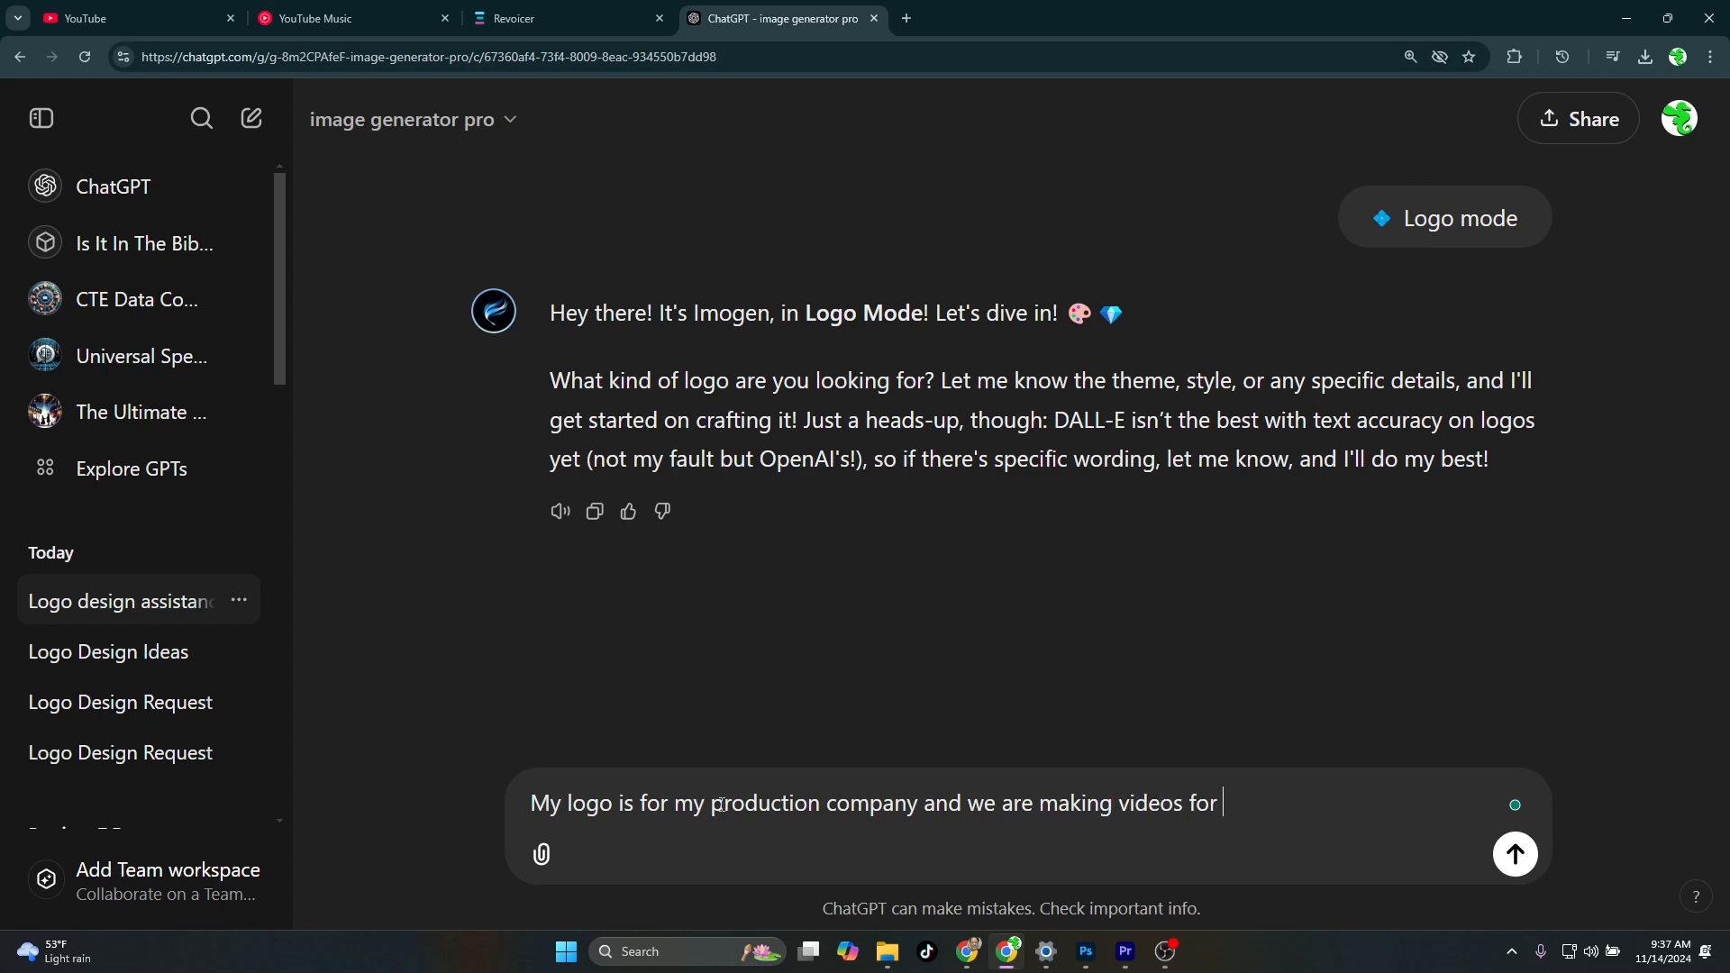
{"action": "type", "text": "my Adobe Video"}
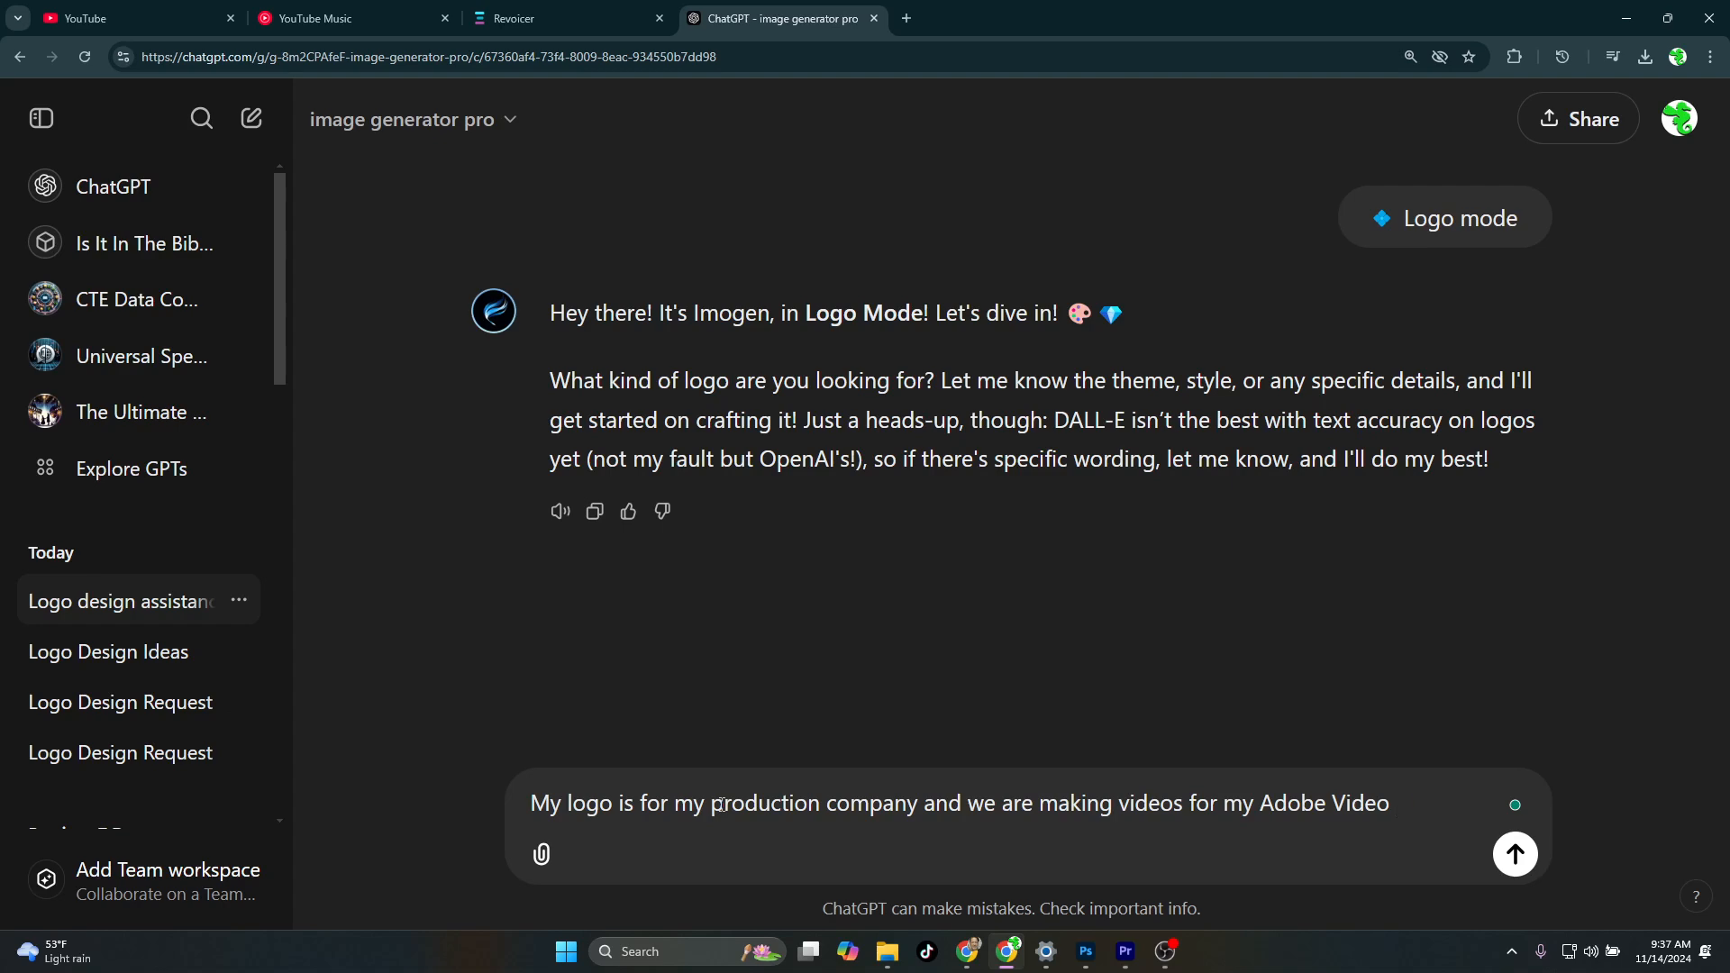
{"action": "type", "text": " Design class."}
{"action": "key", "text": "Return"}
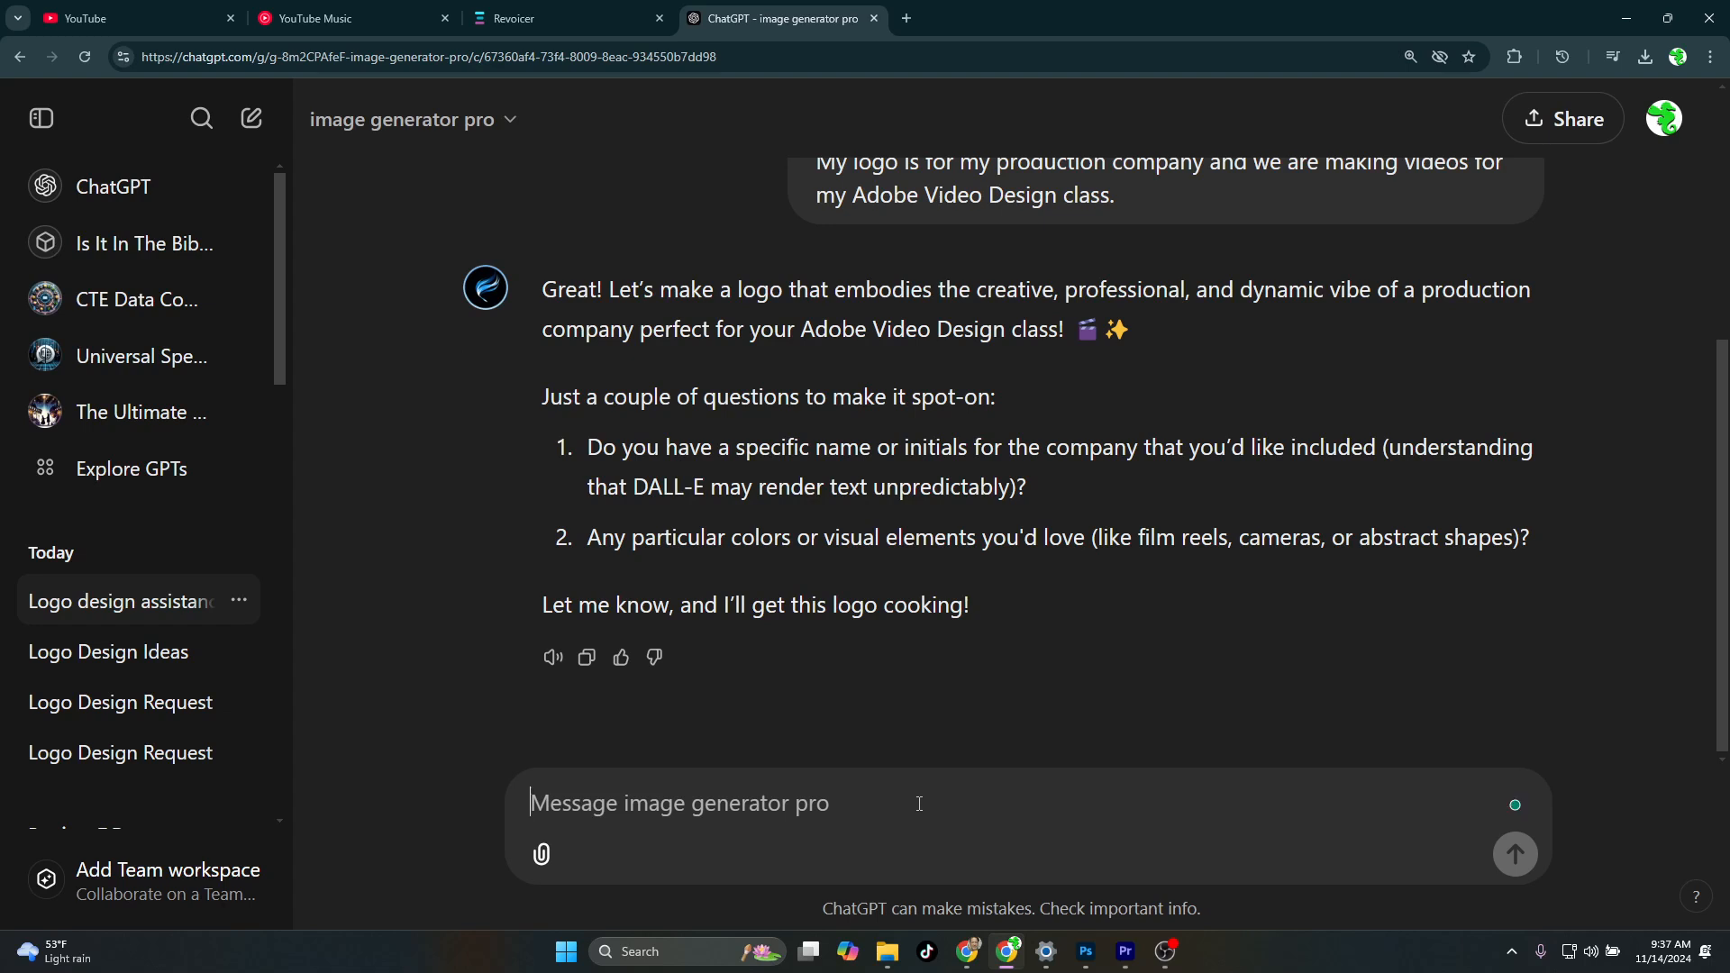
- Answer both logo questions: "1. I want to name my company CS Alexander Studios 2. I like blues and greens."
{"action": "type", "text": "1."}
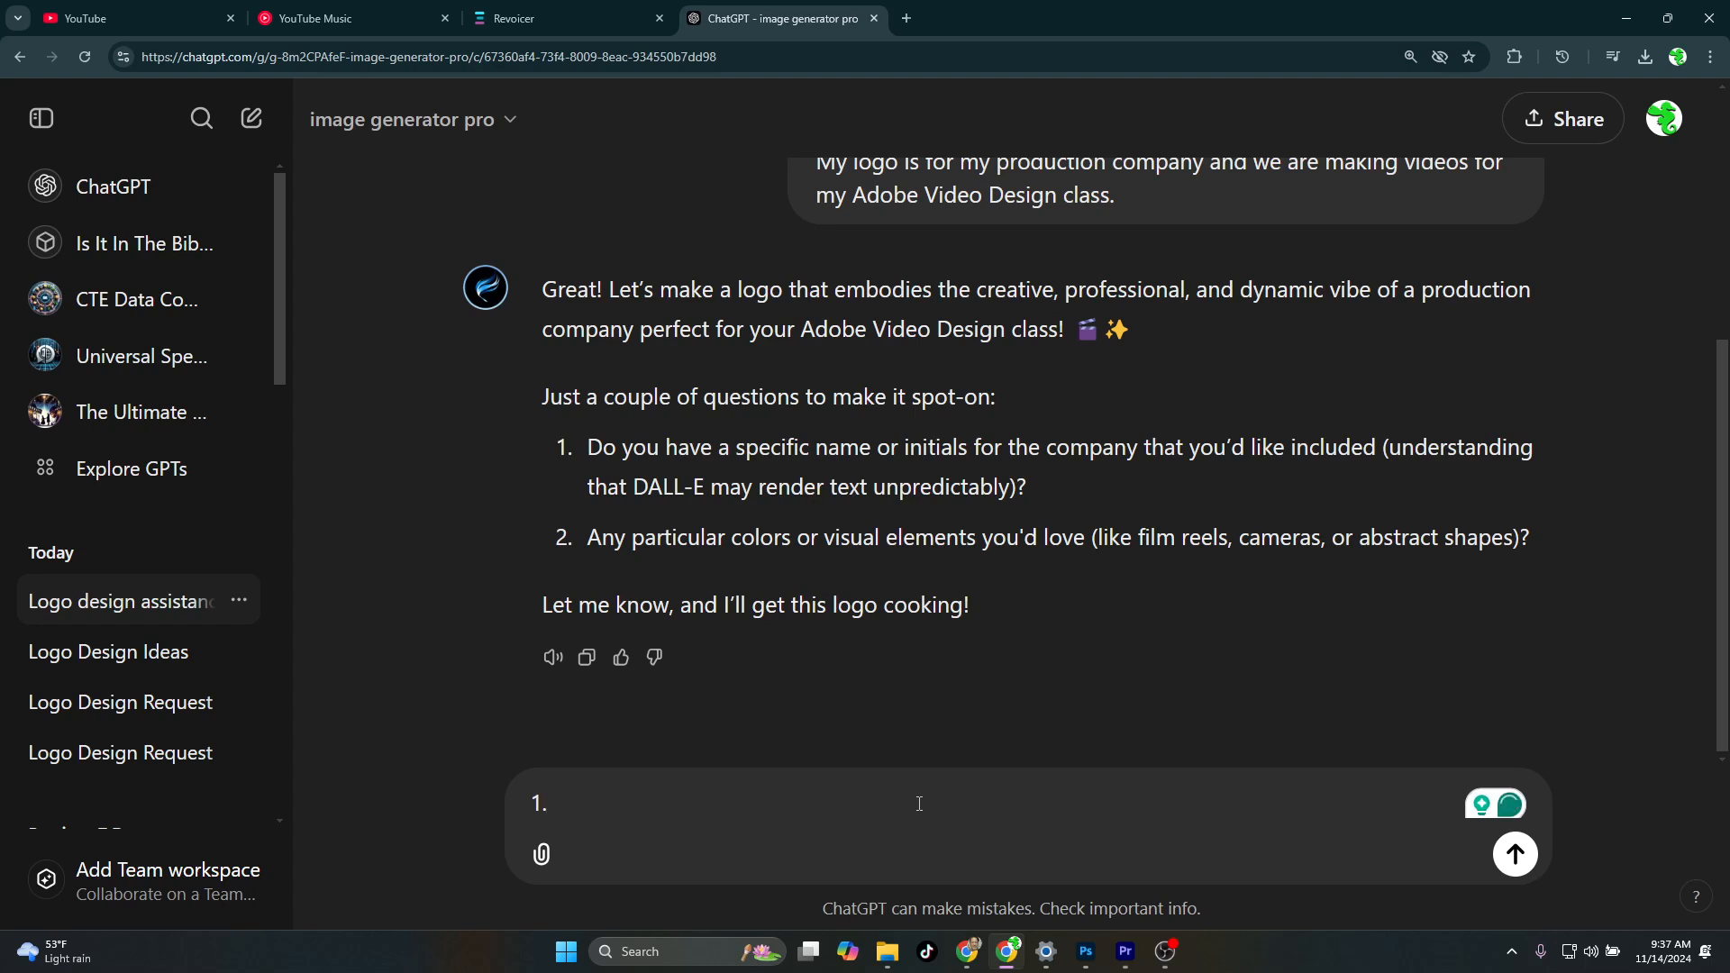
{"action": "type", "text": "I want to na"}
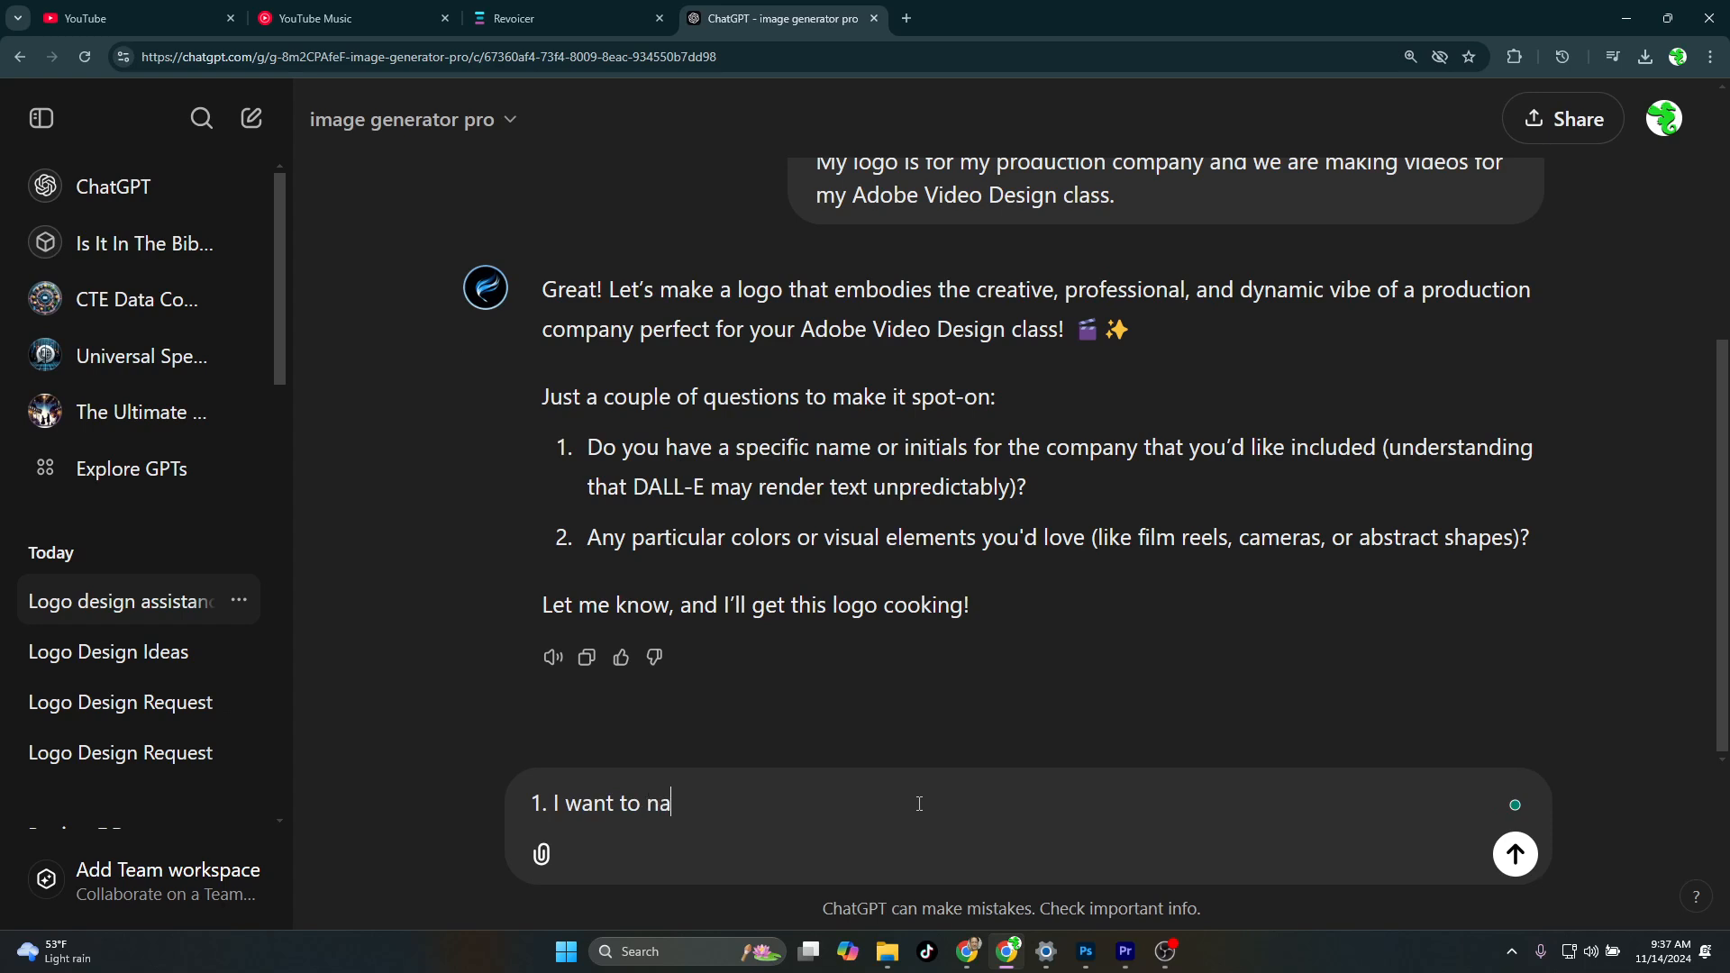
{"action": "type", "text": "me my company CS Ale"}
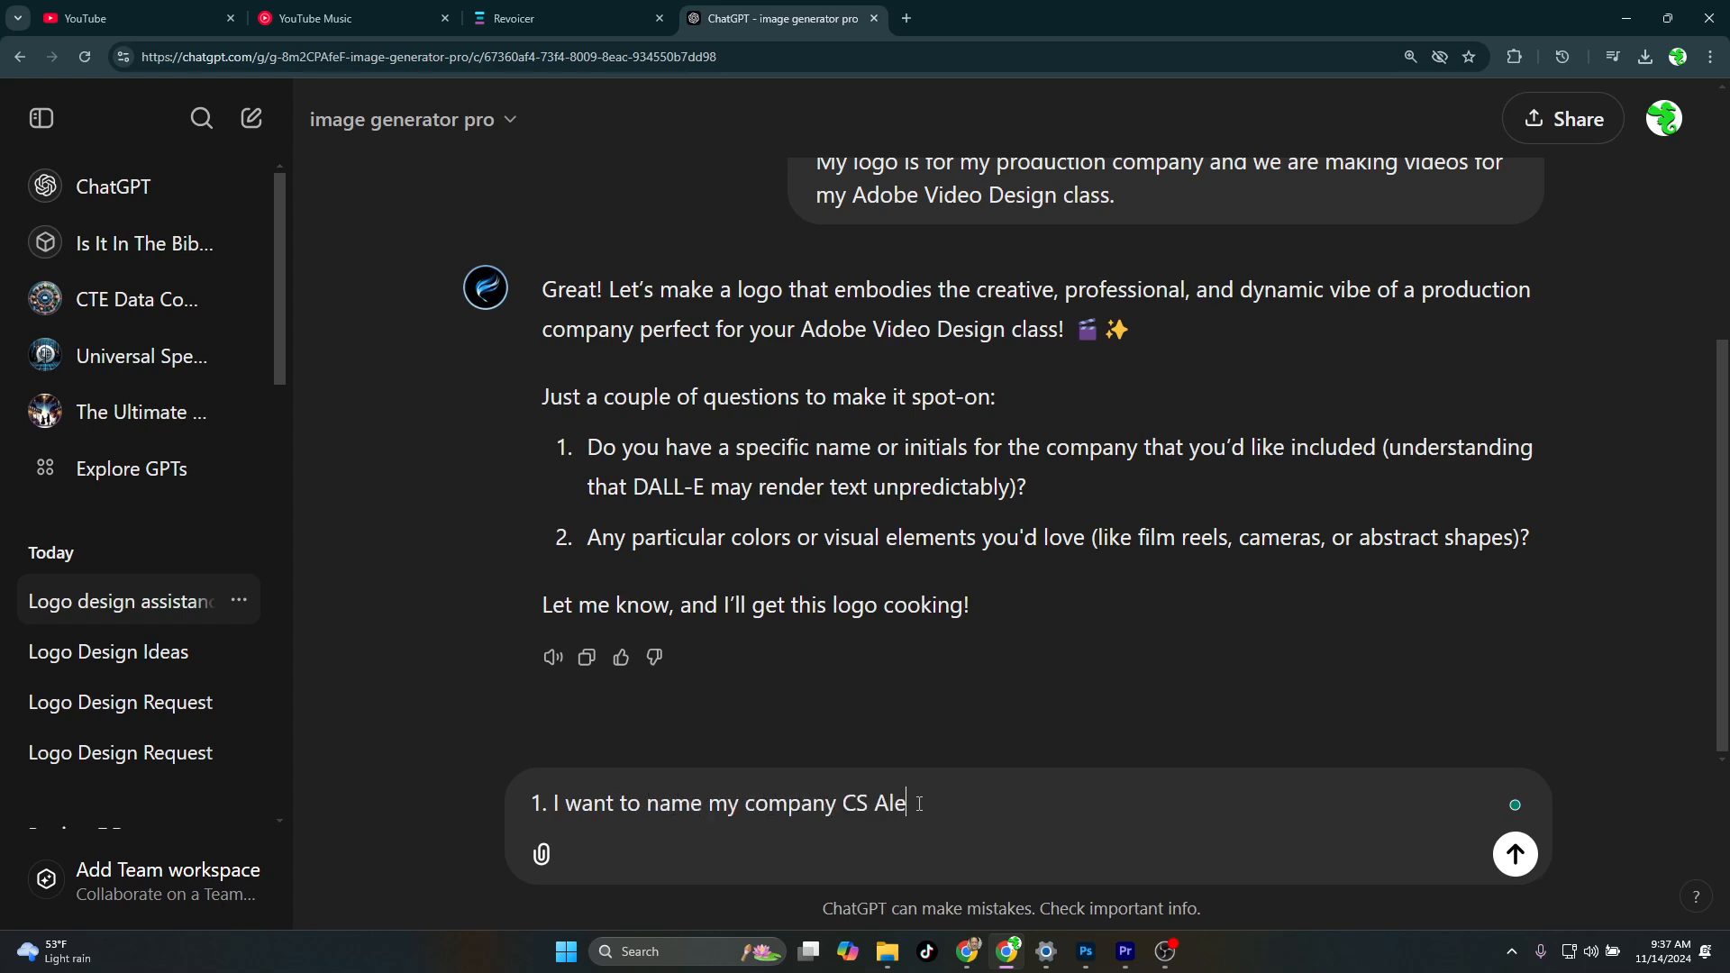
{"action": "type", "text": "xander Studios"}
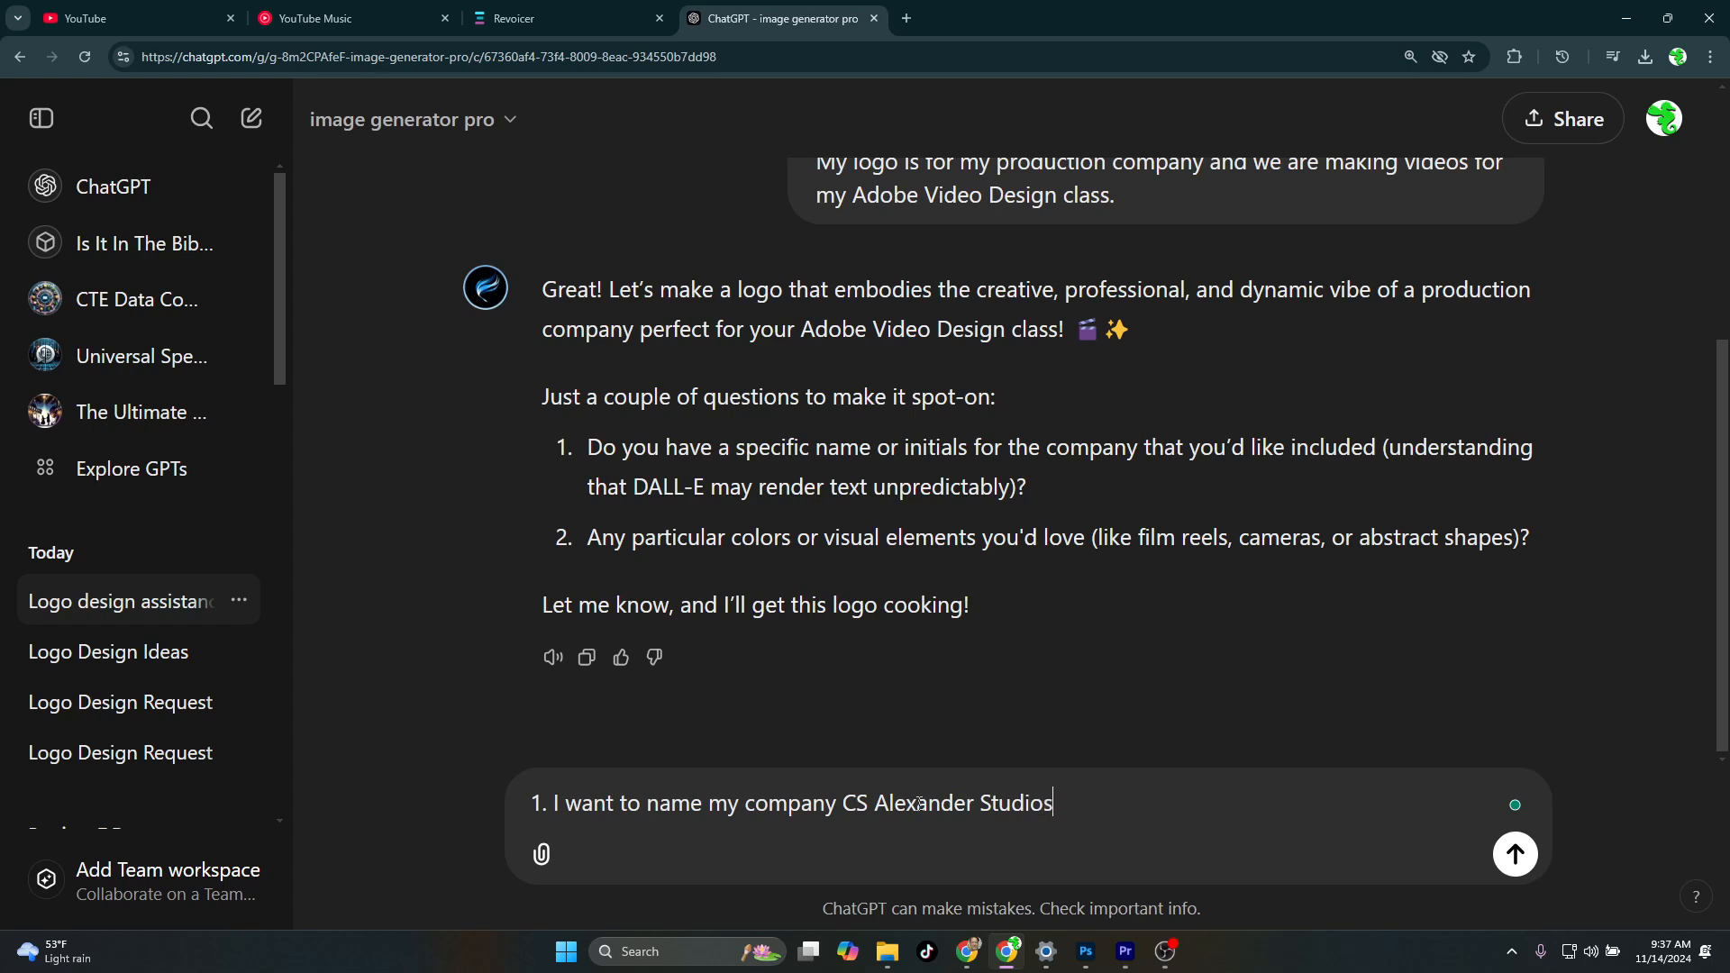
{"action": "type", "text": "  2."}
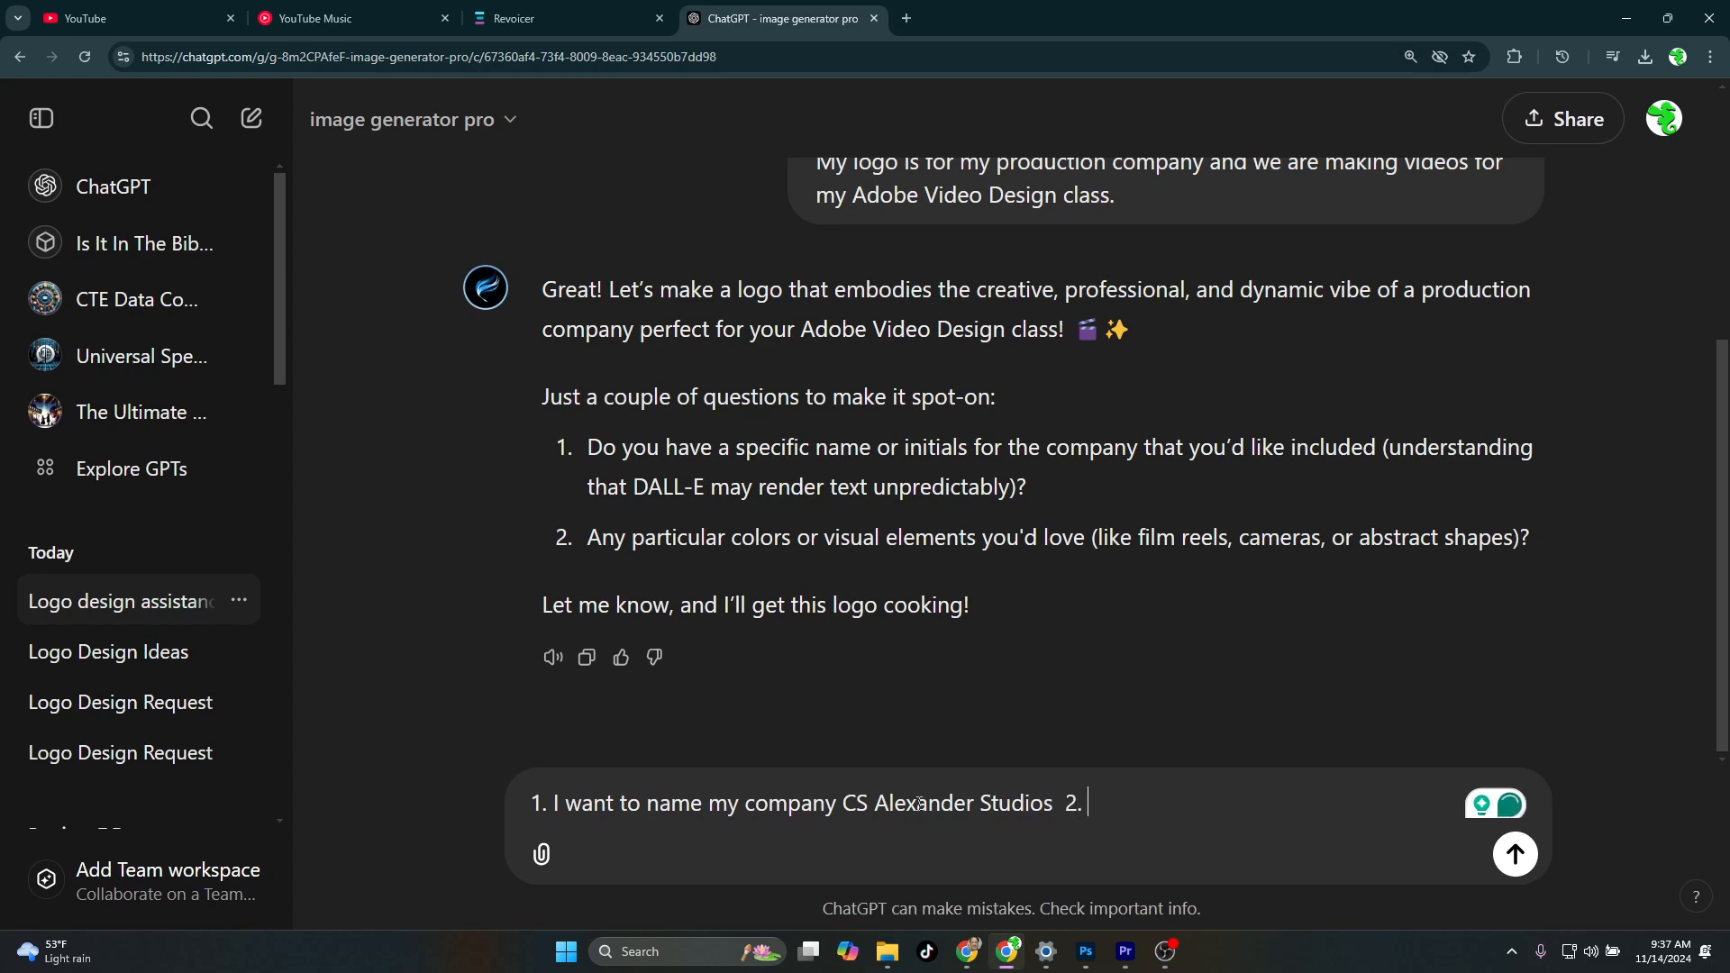
{"action": "type", "text": " I like blues a"}
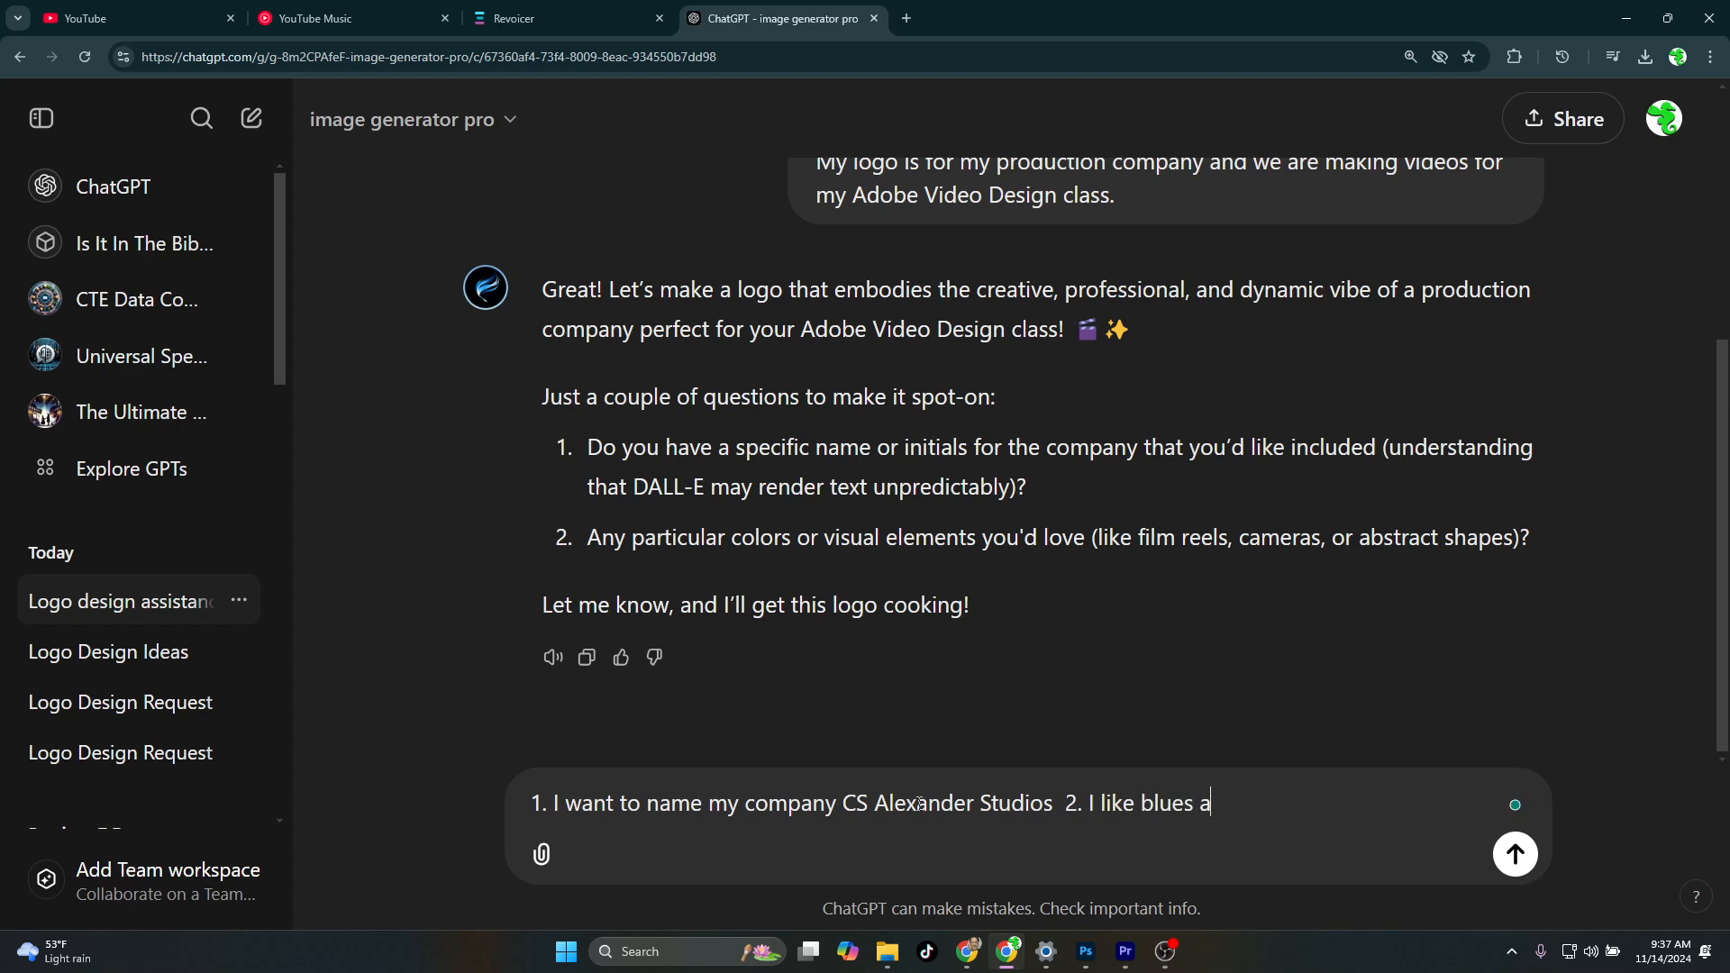
{"action": "type", "text": "nd greens."}
{"action": "key", "text": "Return"}
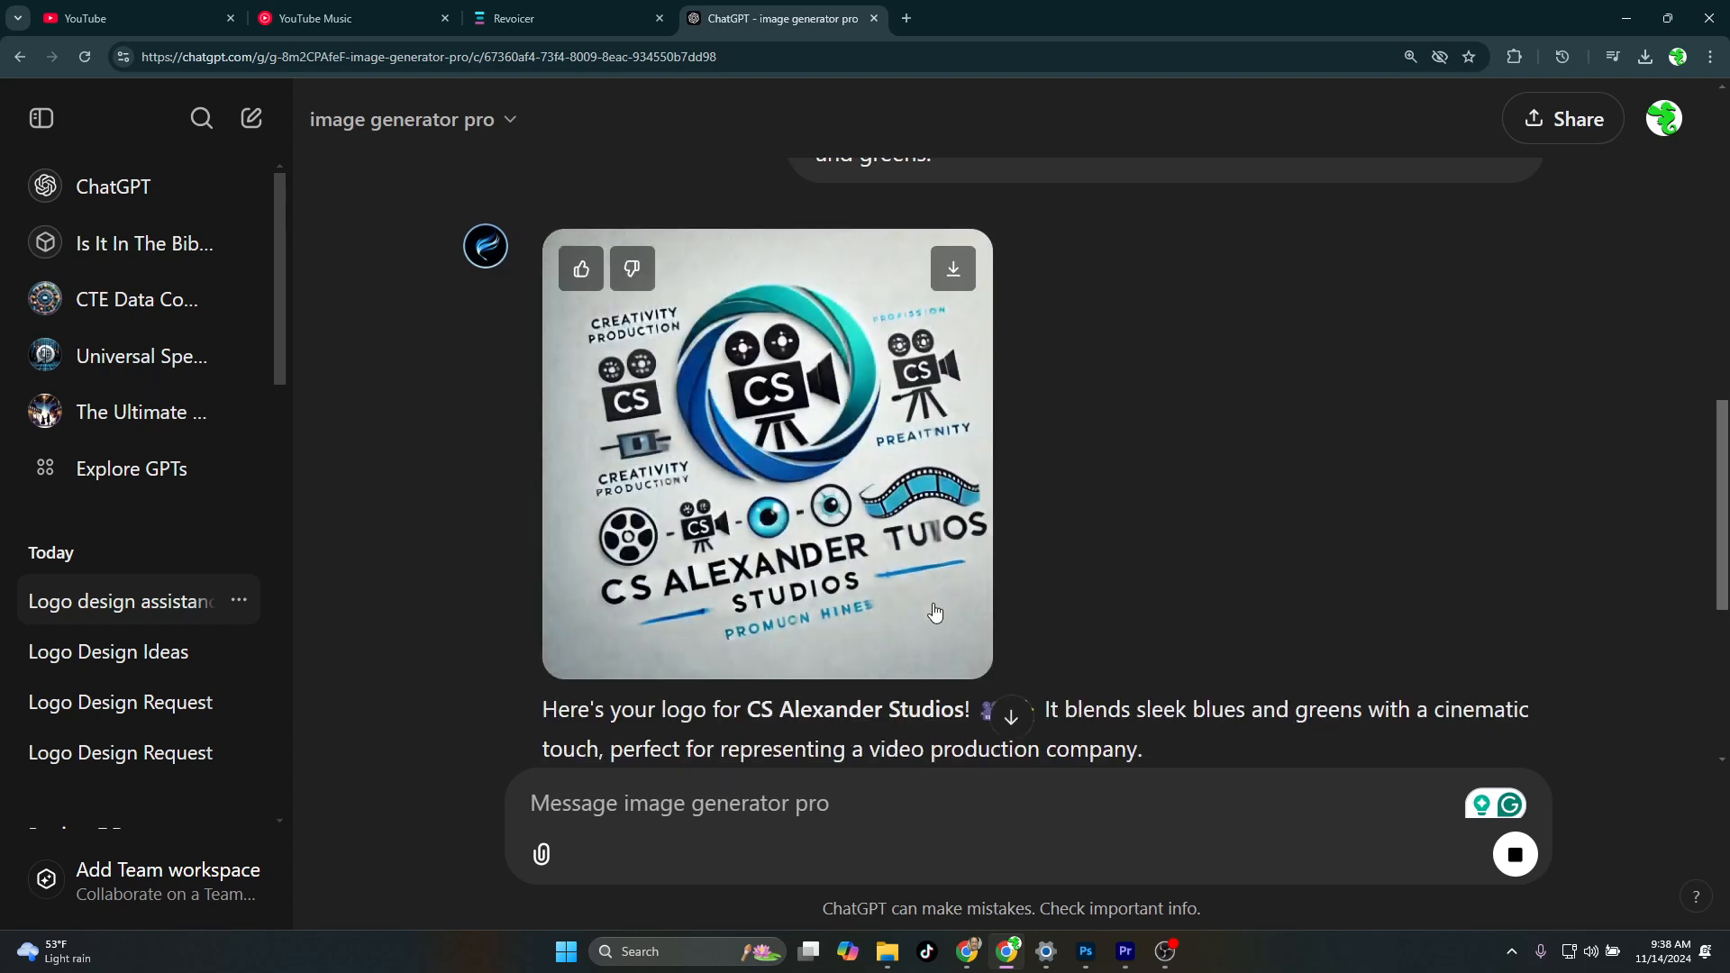
- Request a revision: "I like it, but I only want the graphic of the circle with the camera and CS inside it."
{"action": "scroll", "coordinate": [857, 739], "scroll_direction": "down", "scroll_amount": 1}
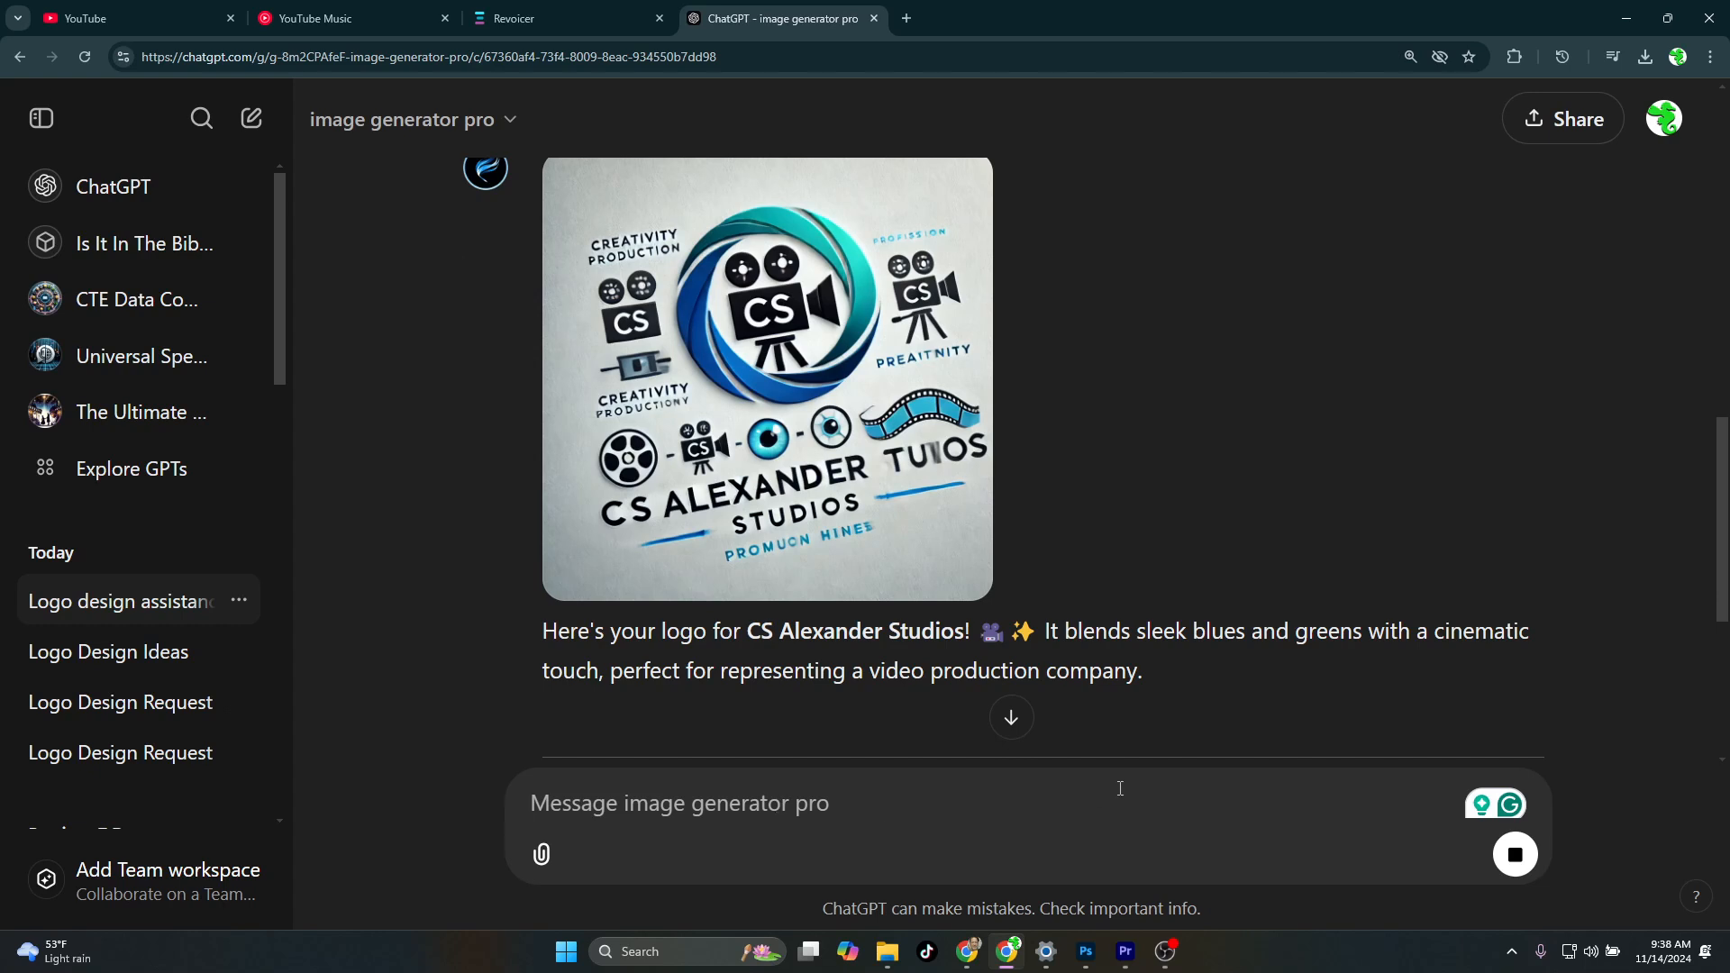
{"action": "type", "text": "I lik"}
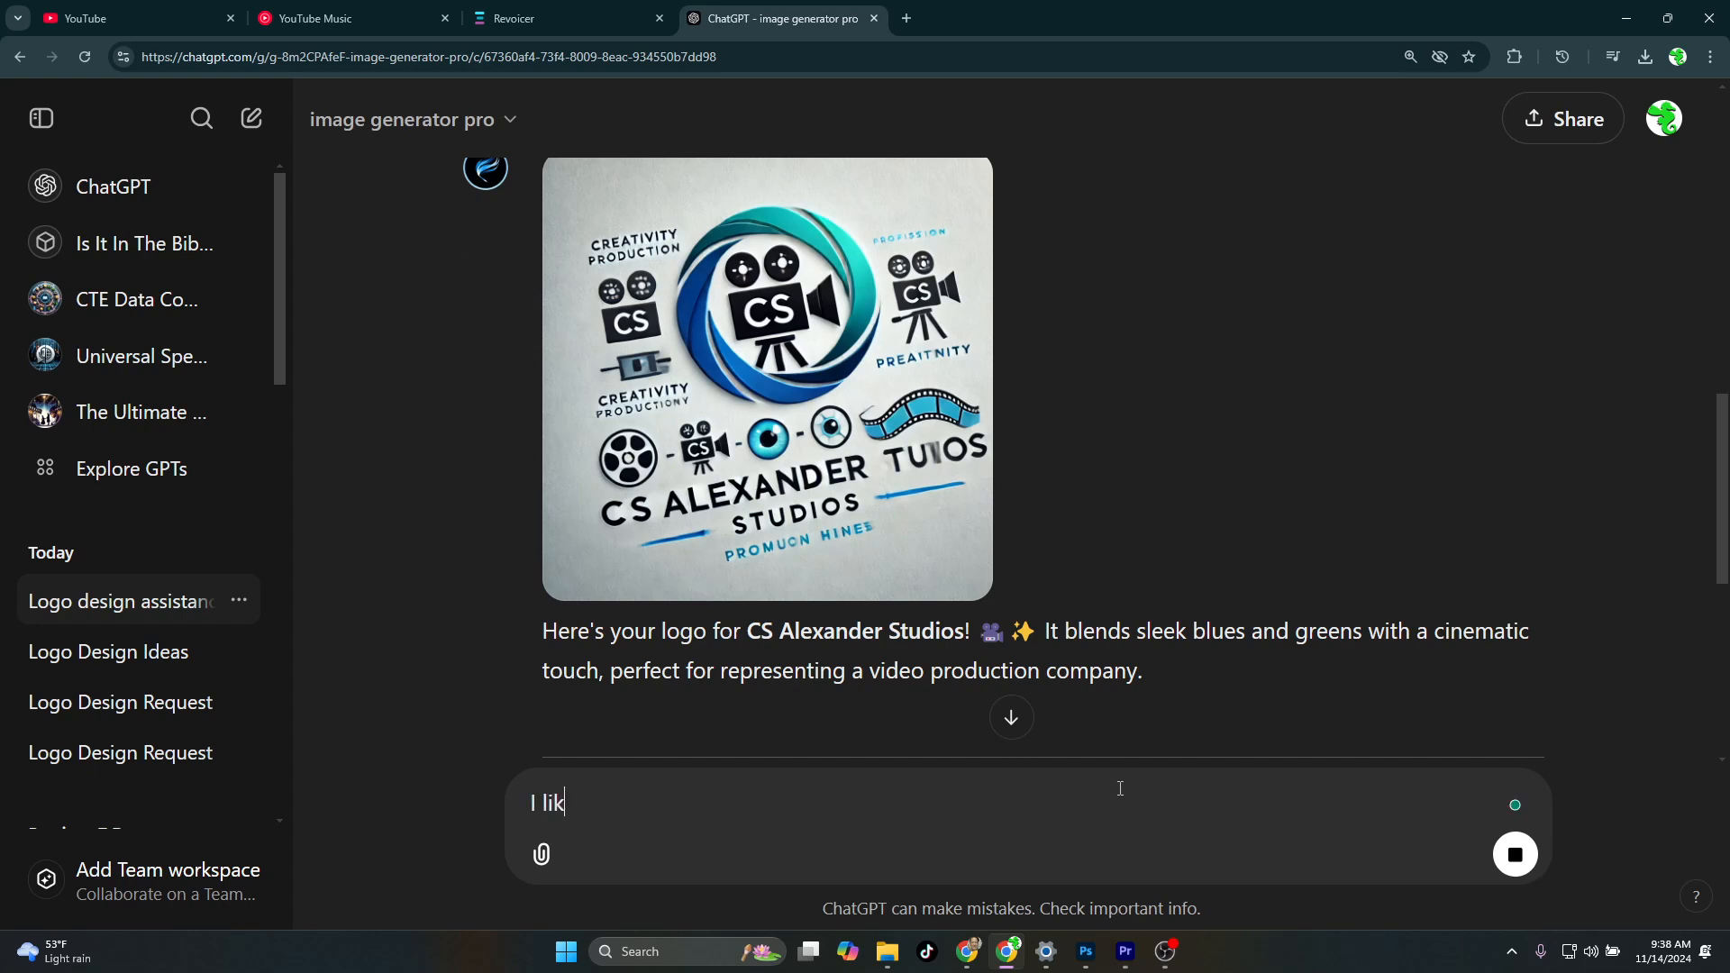
{"action": "type", "text": "e it, but I only wan"}
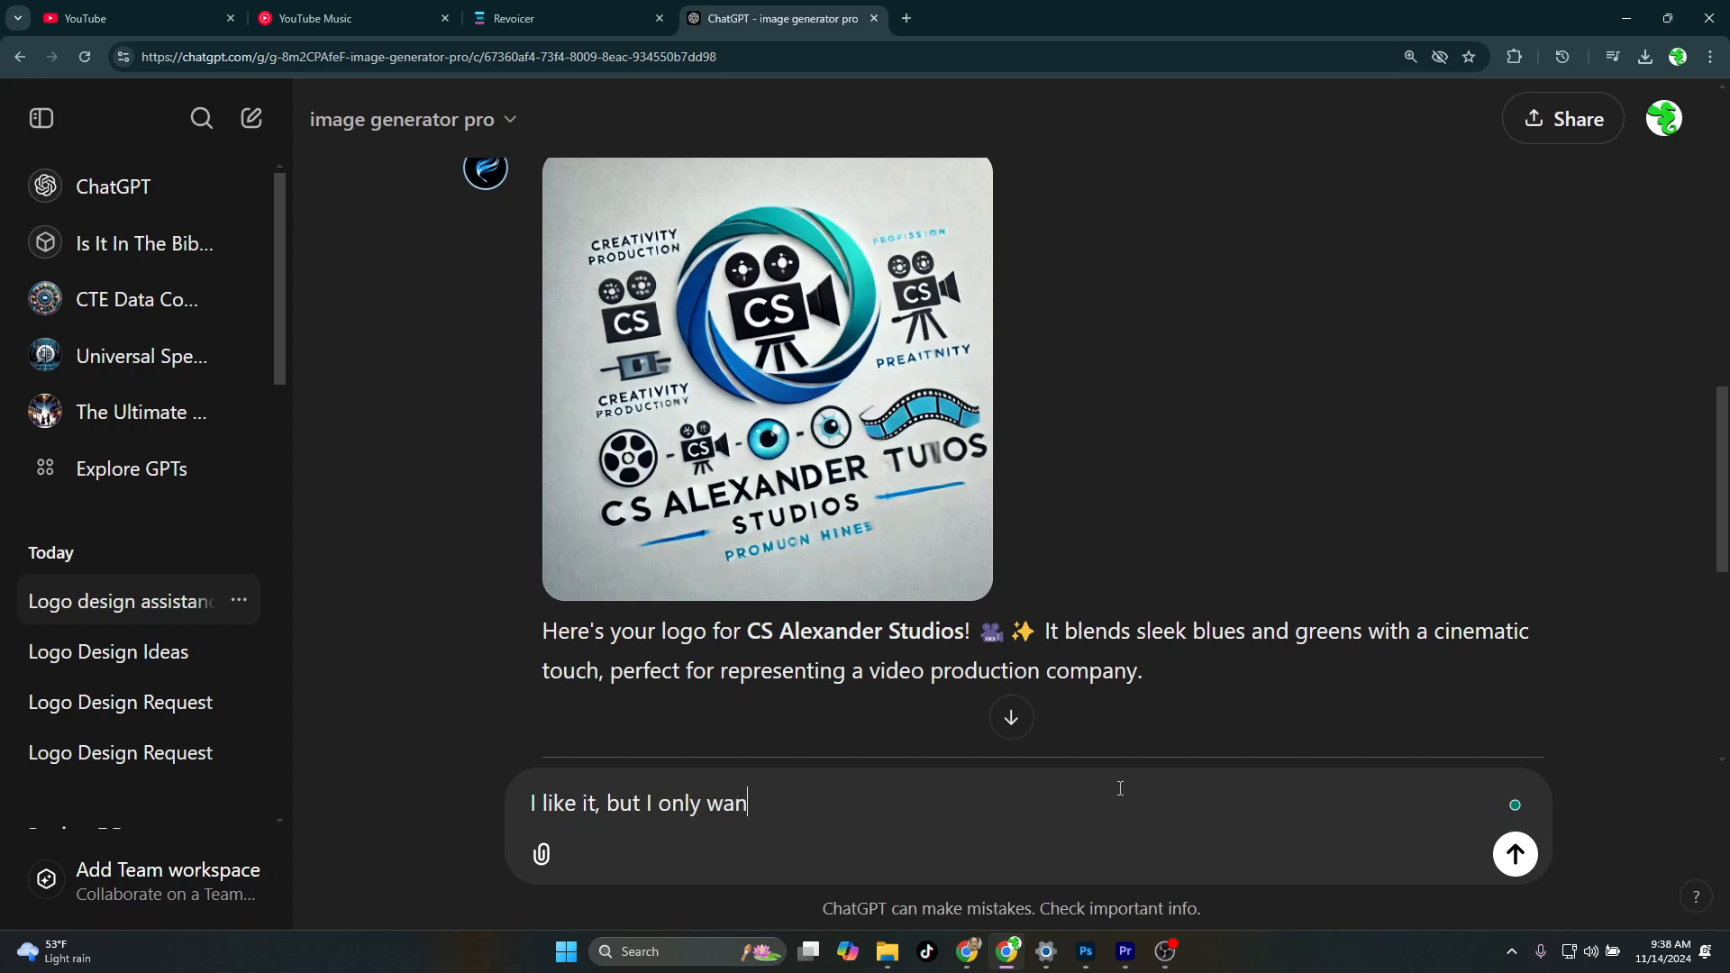
{"action": "type", "text": "t "}
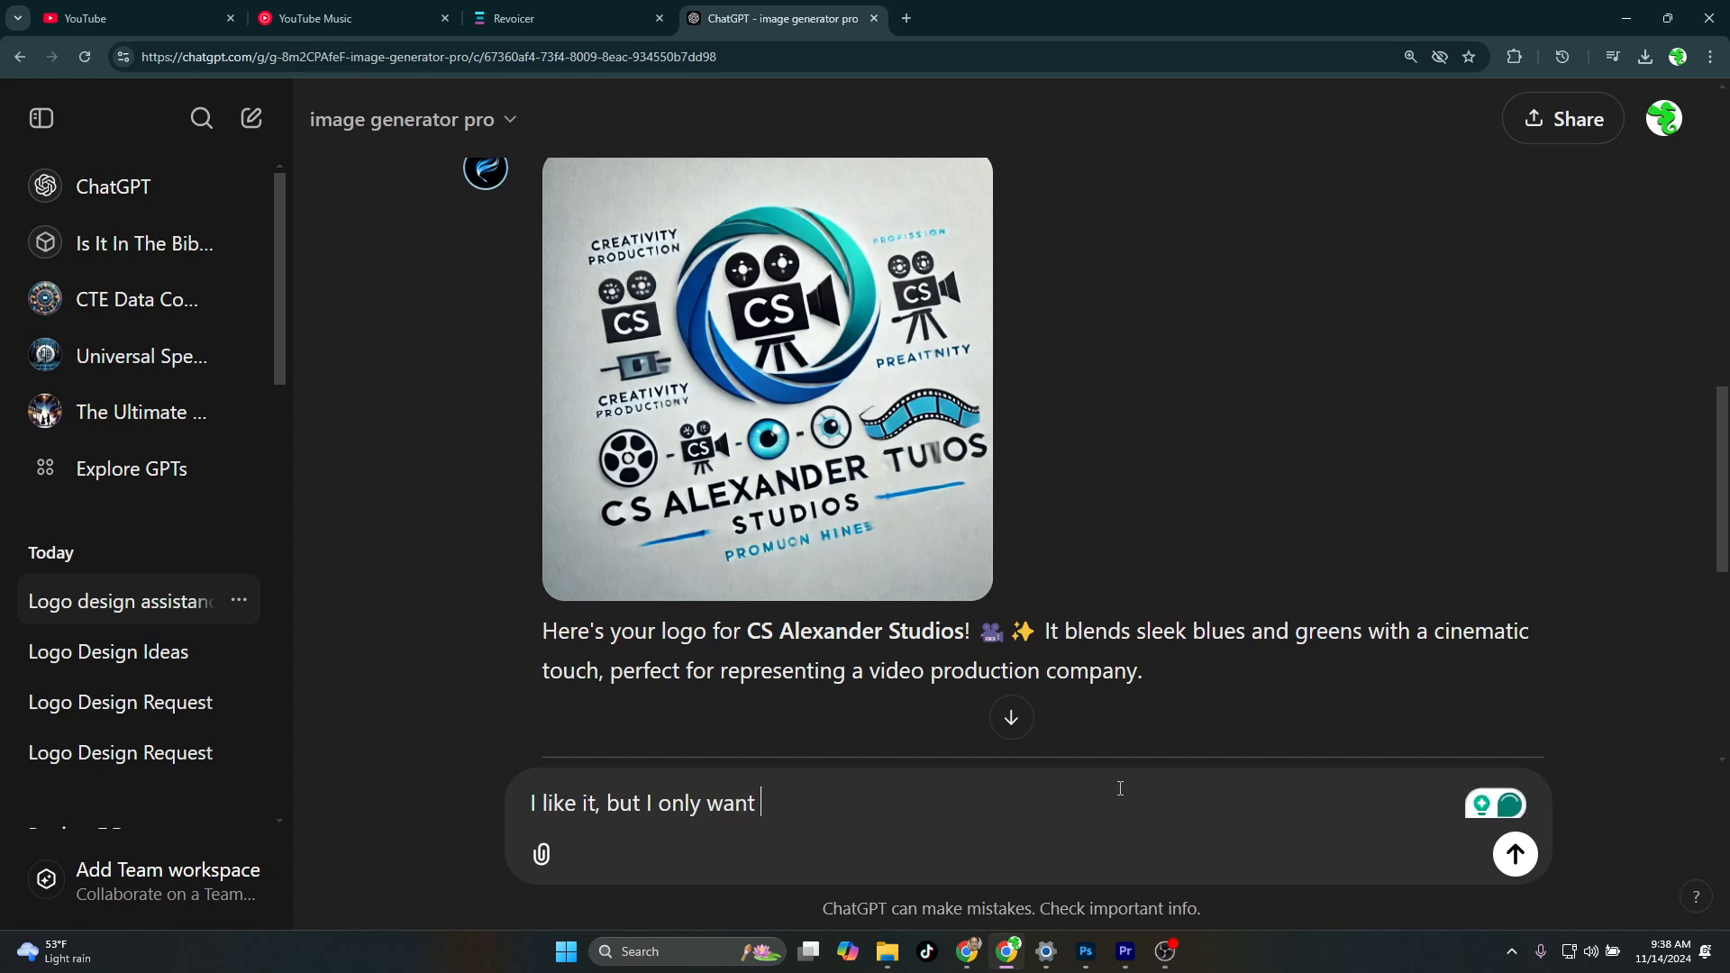
{"action": "type", "text": "the graphic of "}
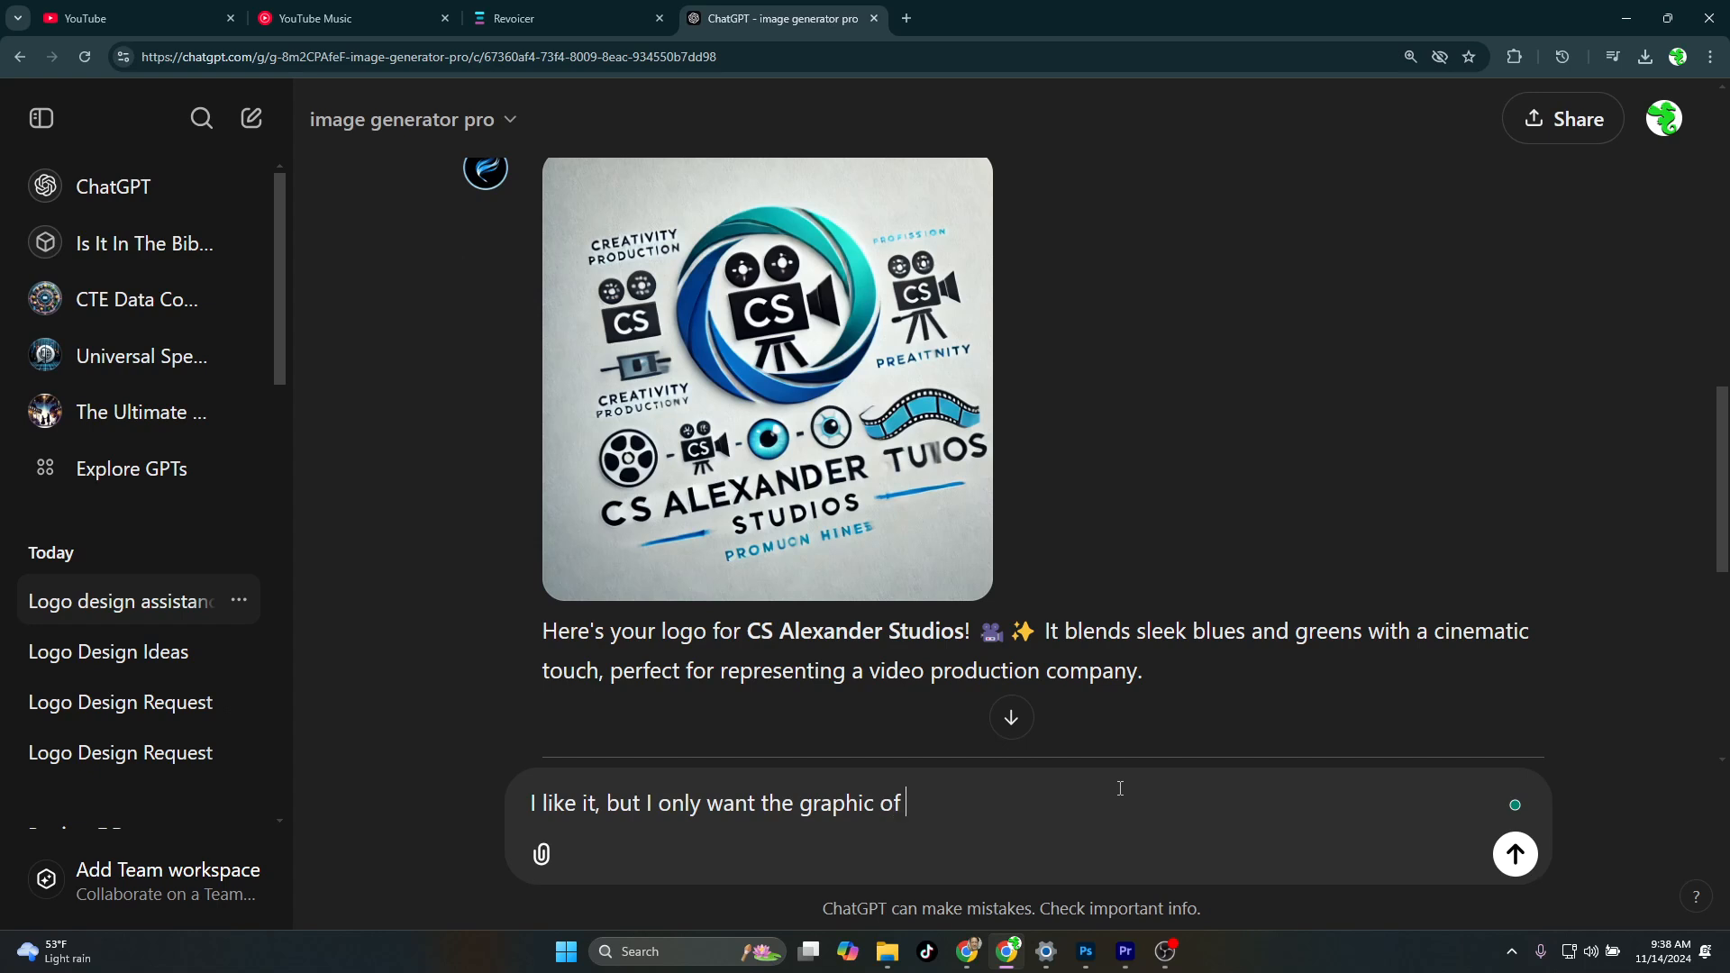
{"action": "type", "text": "the circle with the "}
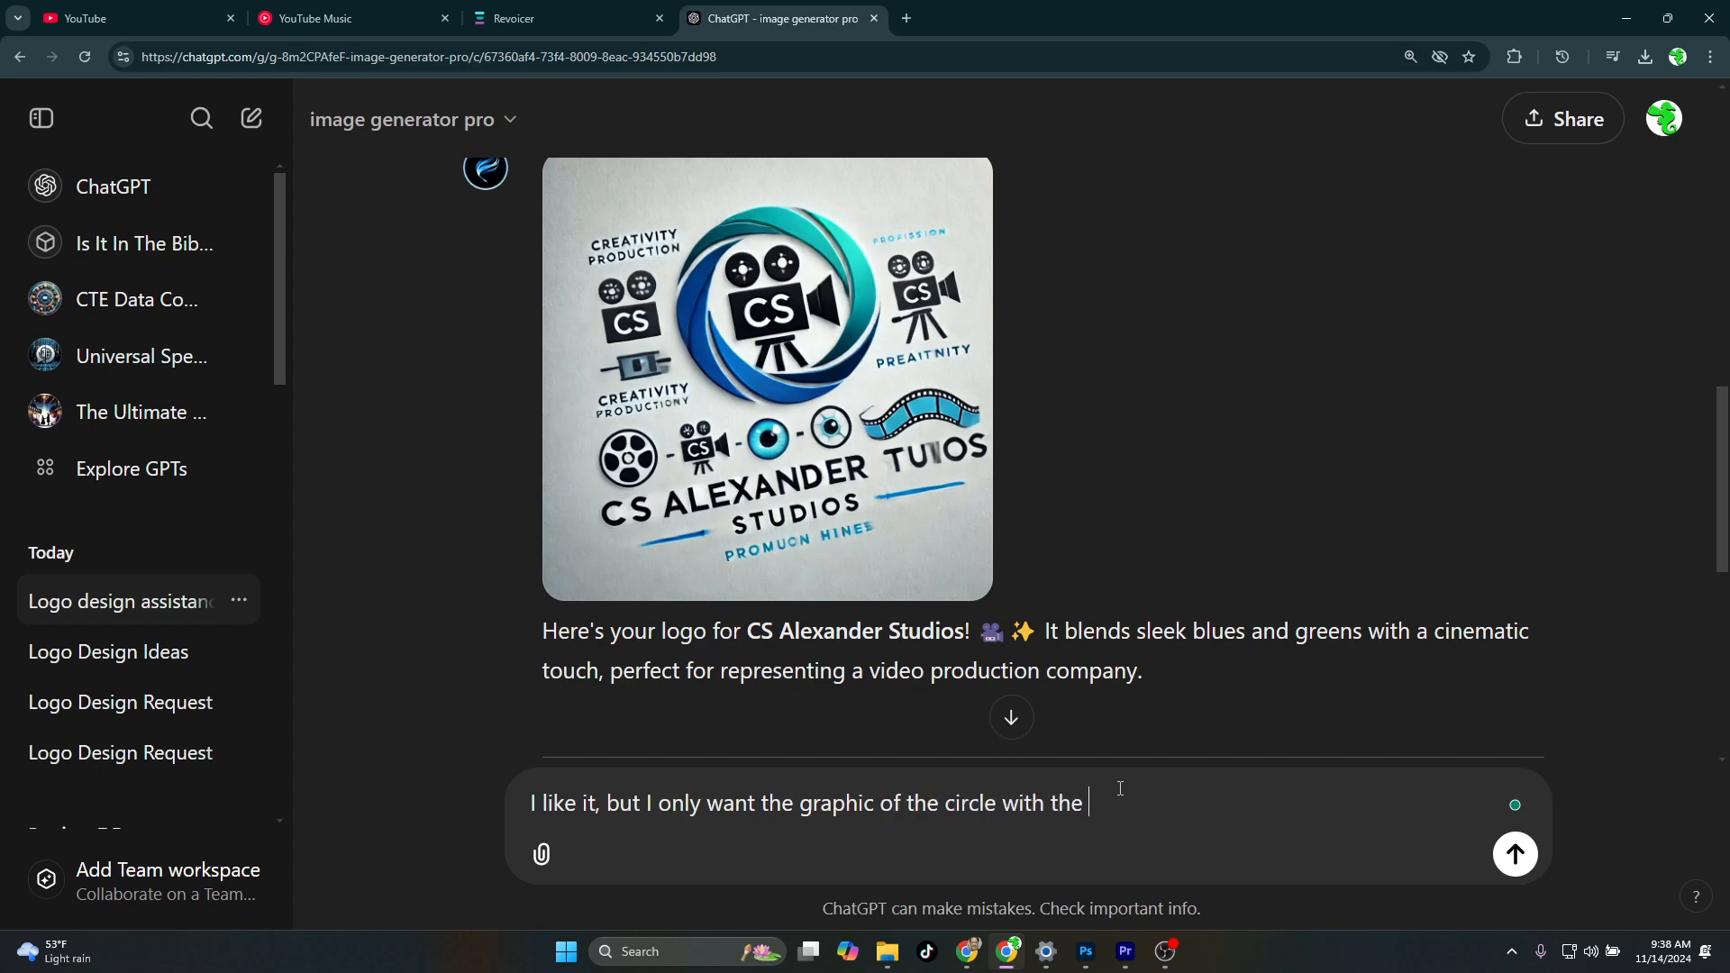
{"action": "type", "text": "camera and CS inside it."}
{"action": "key", "text": "Return"}
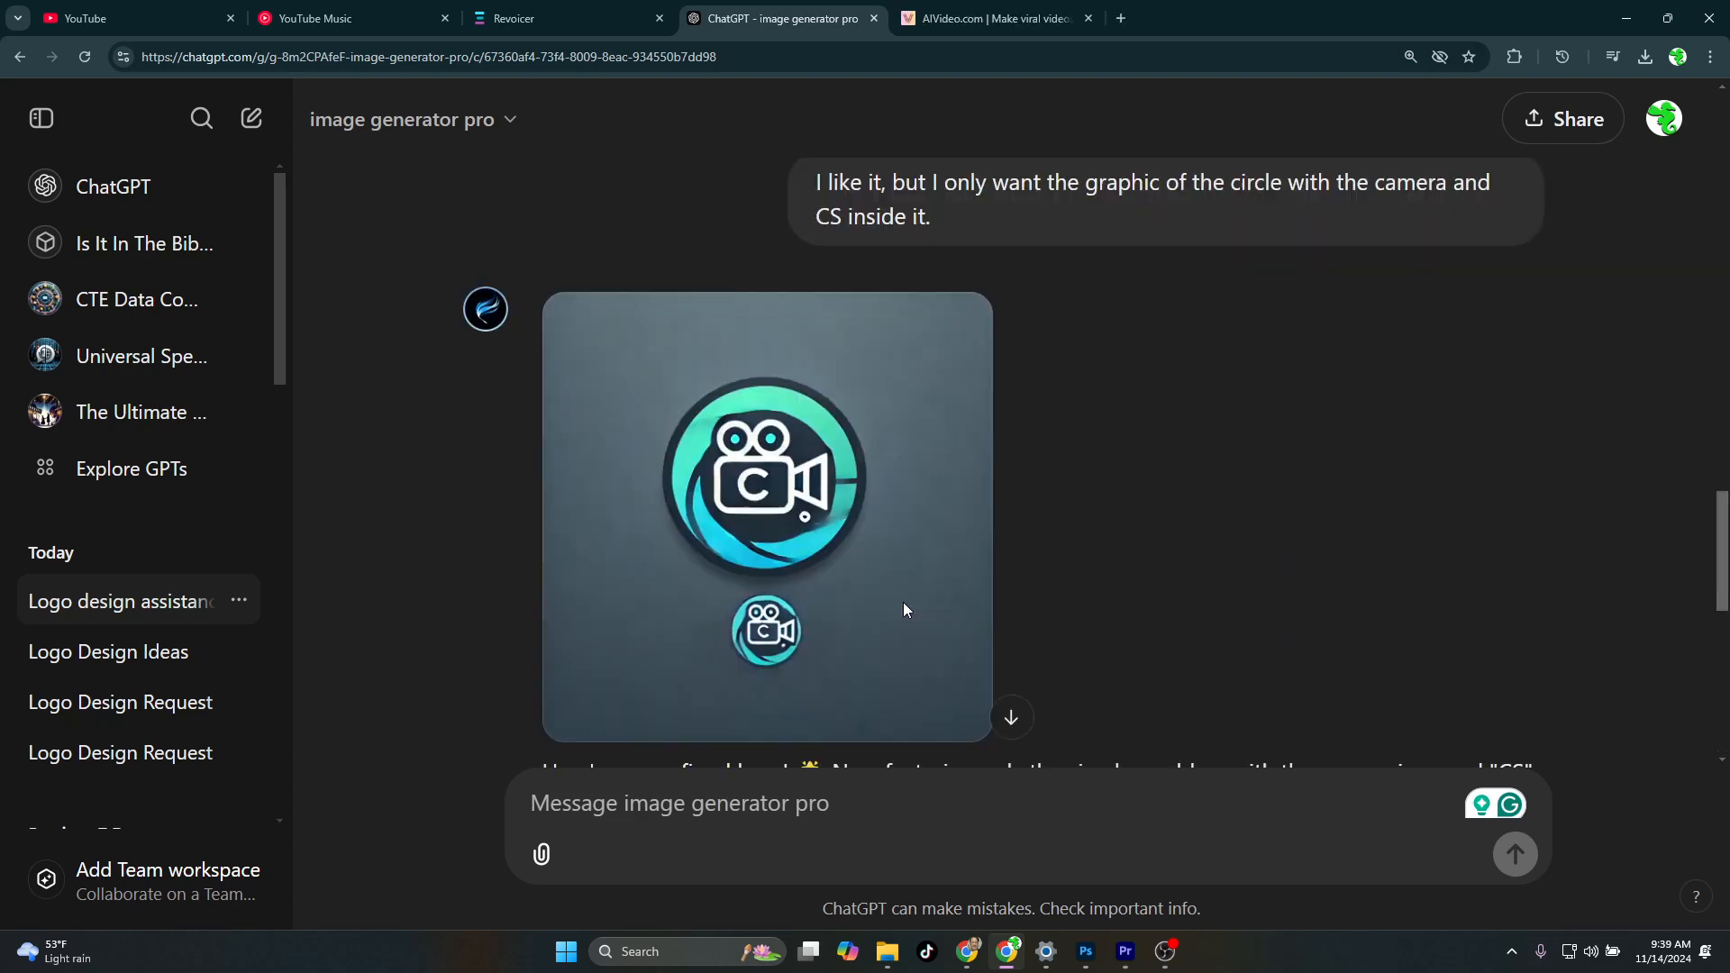
- Download the revised circular camera logo to the Downloads folder as a WEBP file named "CS Alexander Studios Logo"
{"action": "mouse_move", "coordinate": [904, 317]}
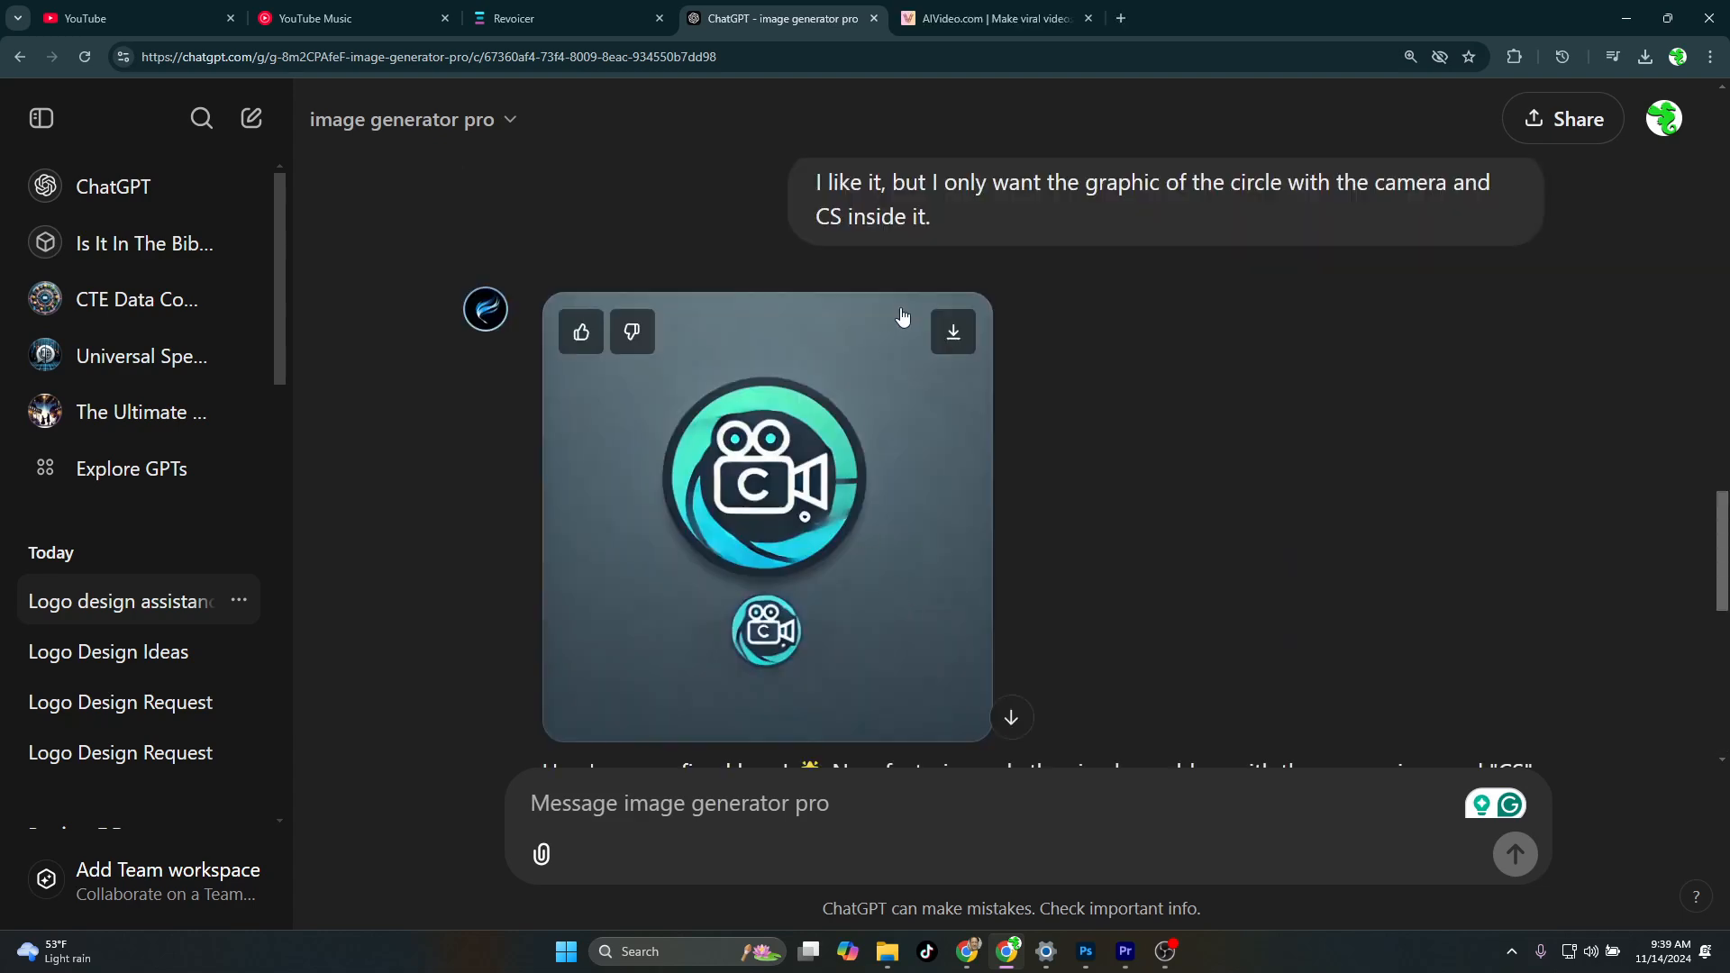
{"action": "left_click", "coordinate": [954, 333]}
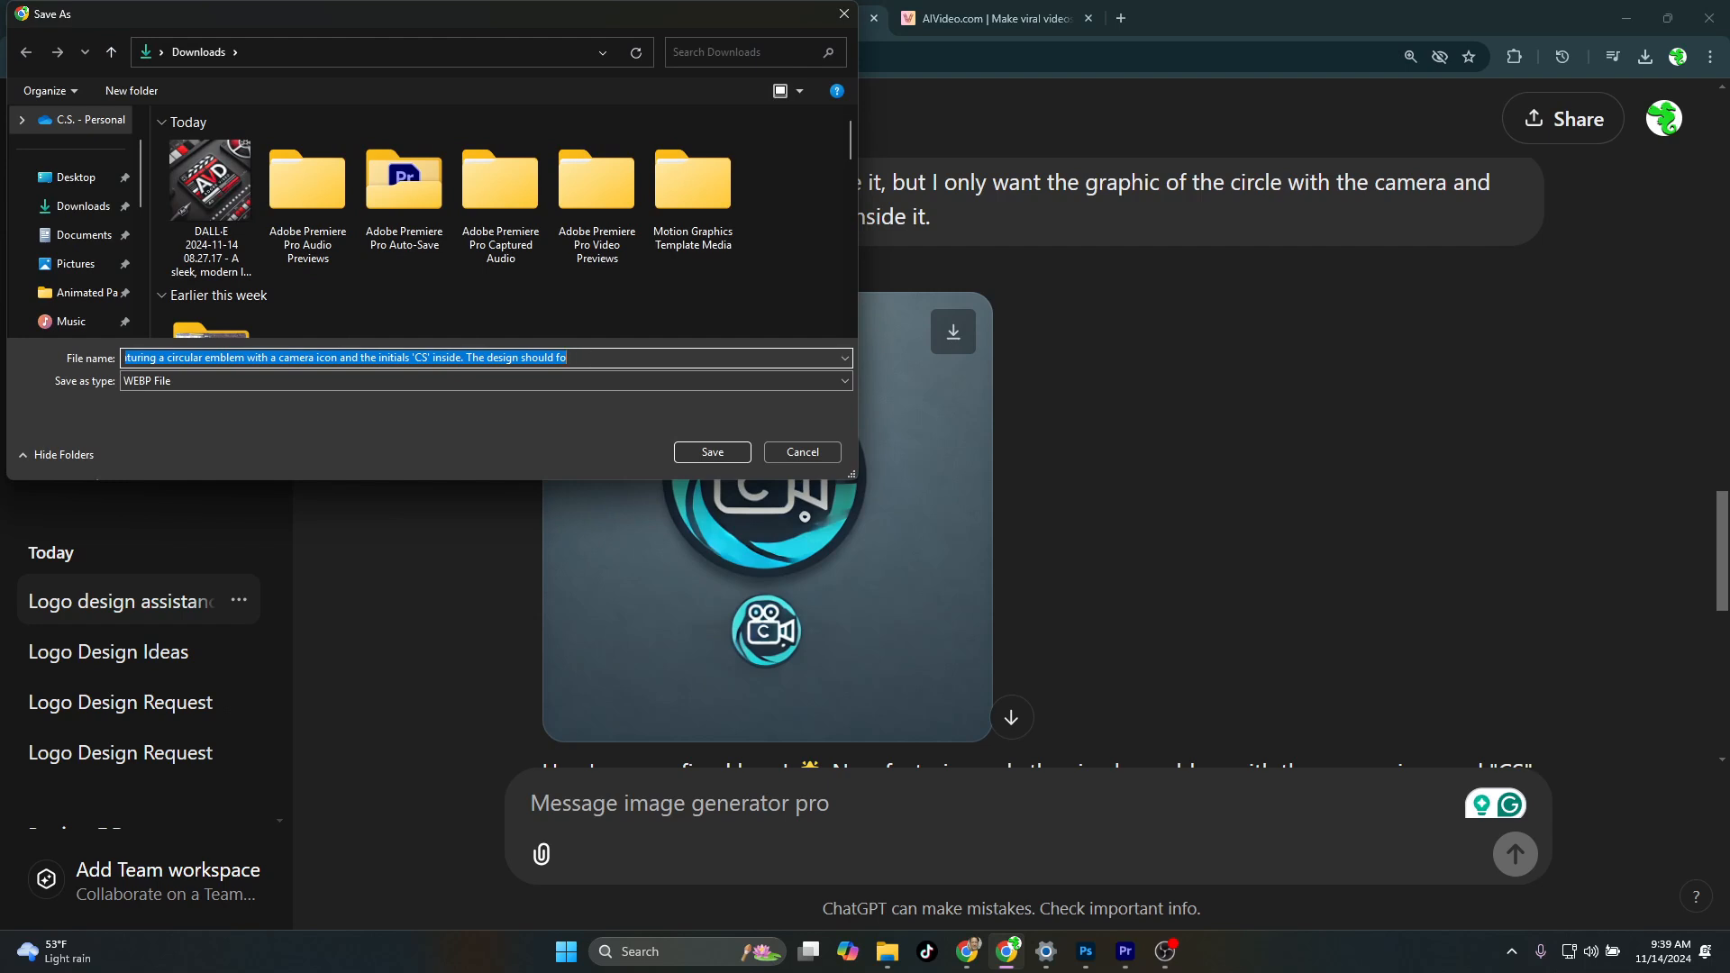
{"action": "type", "text": "CS Alex"}
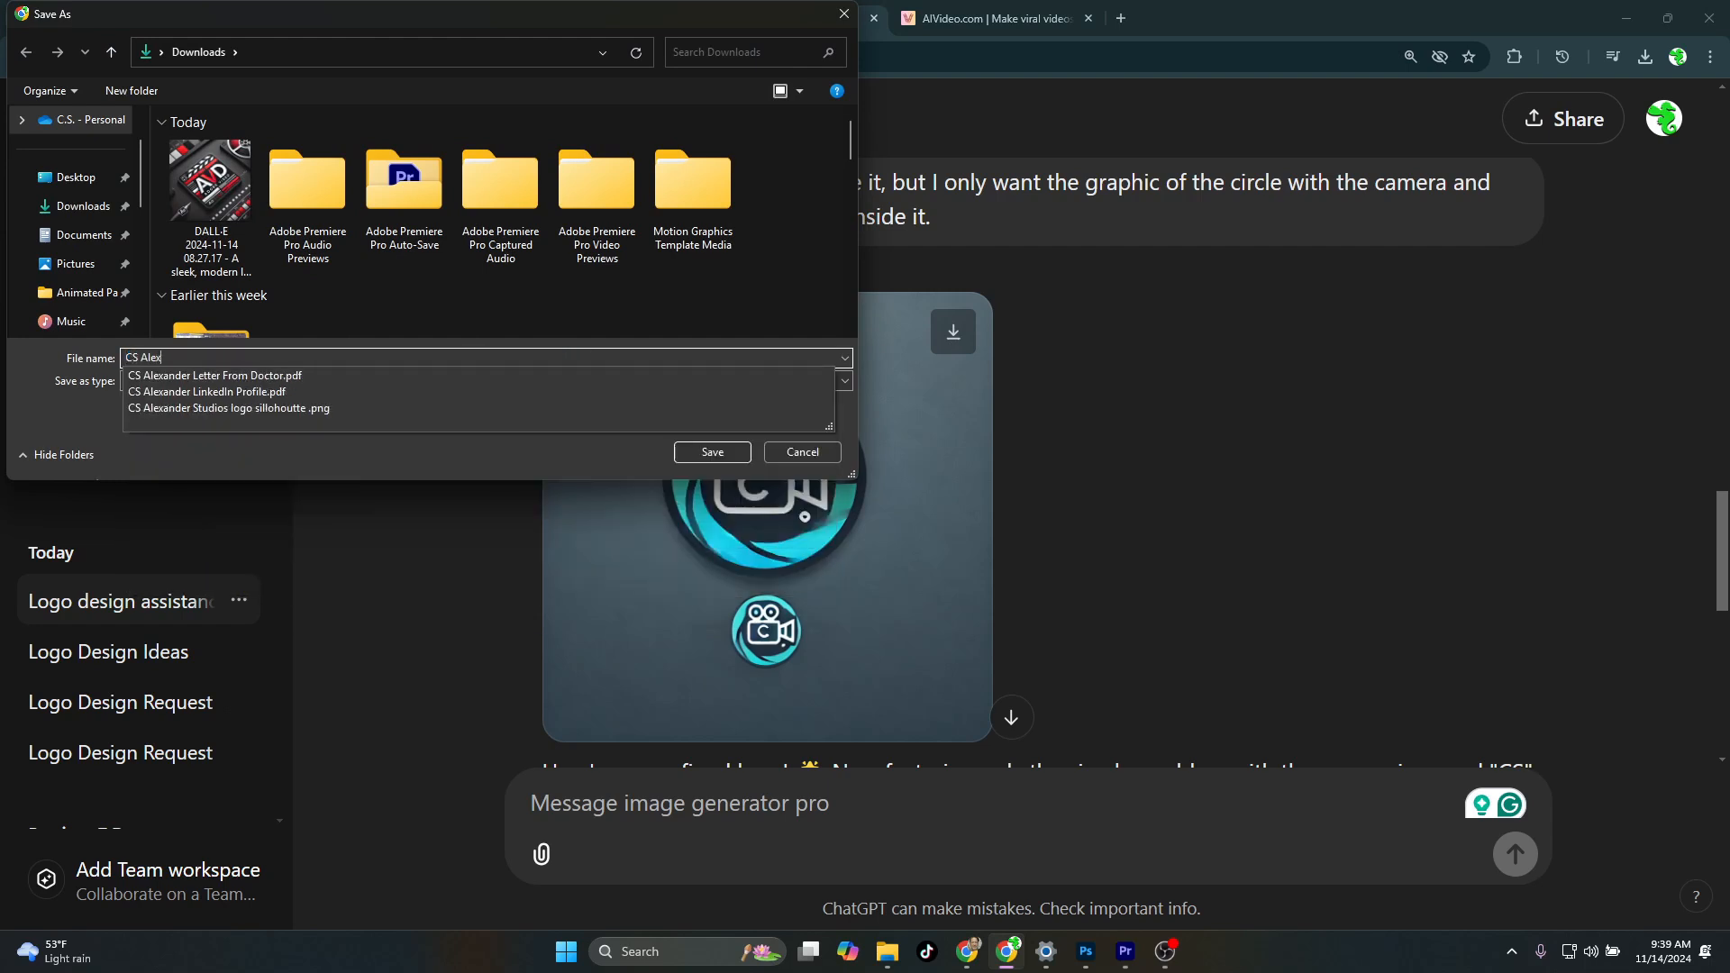
{"action": "type", "text": "ander Studios Lo"}
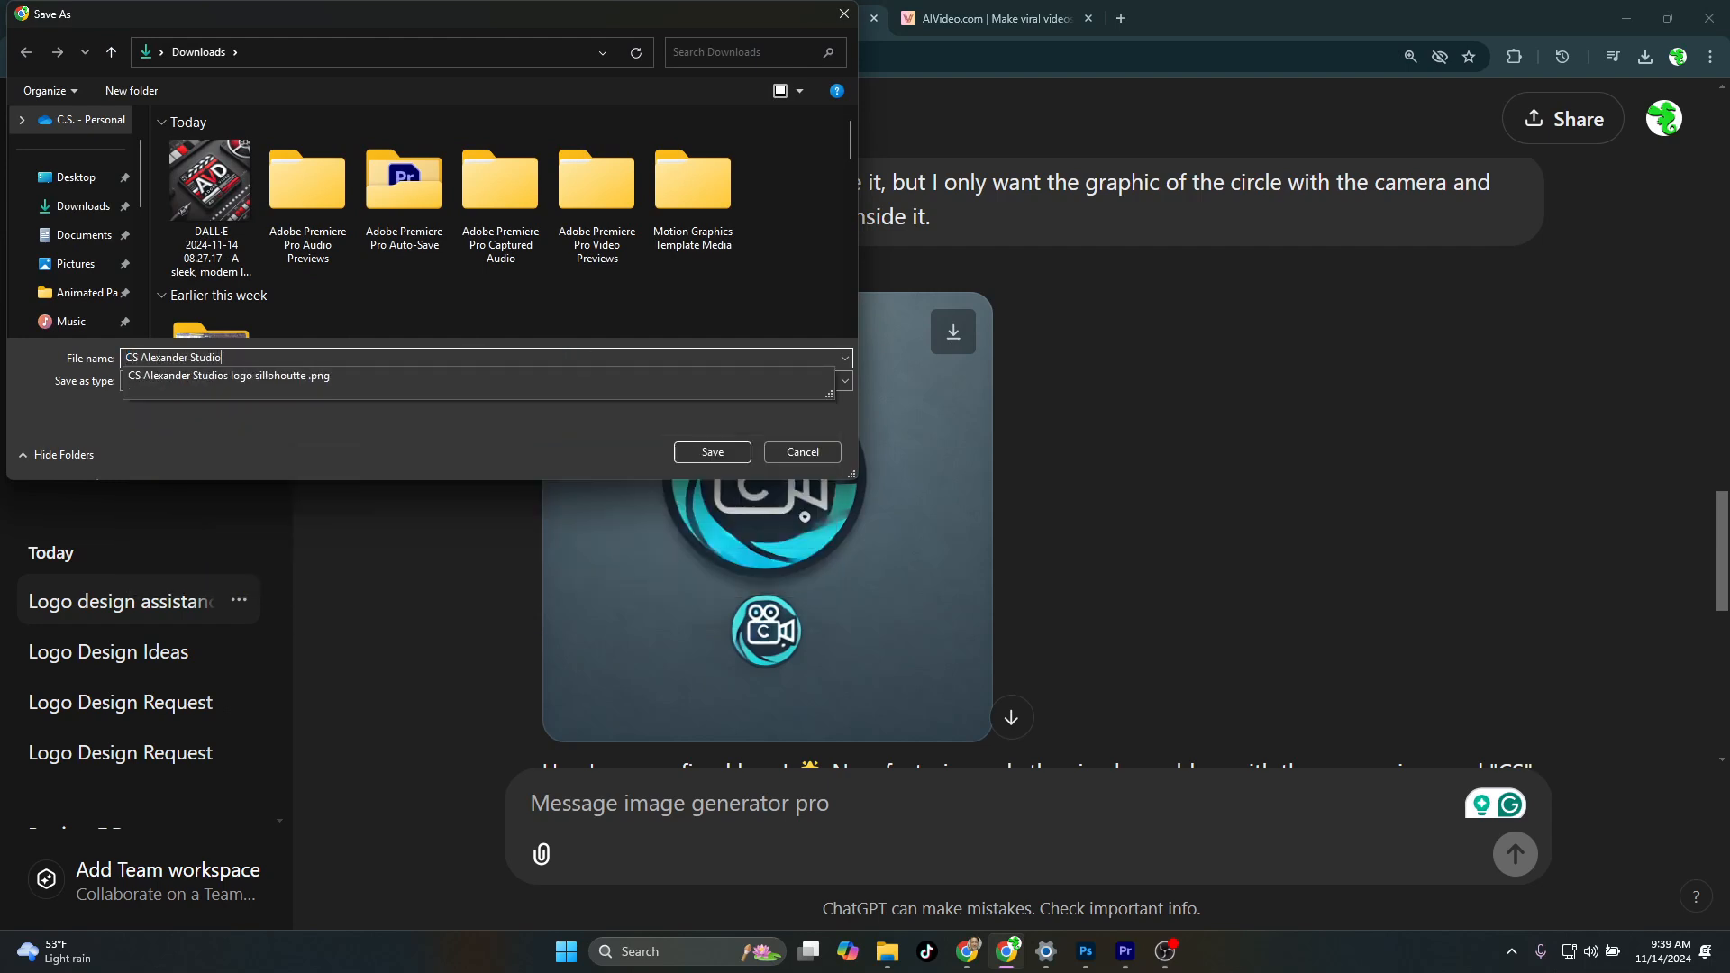
{"action": "type", "text": "go"}
{"action": "key", "text": "Return"}
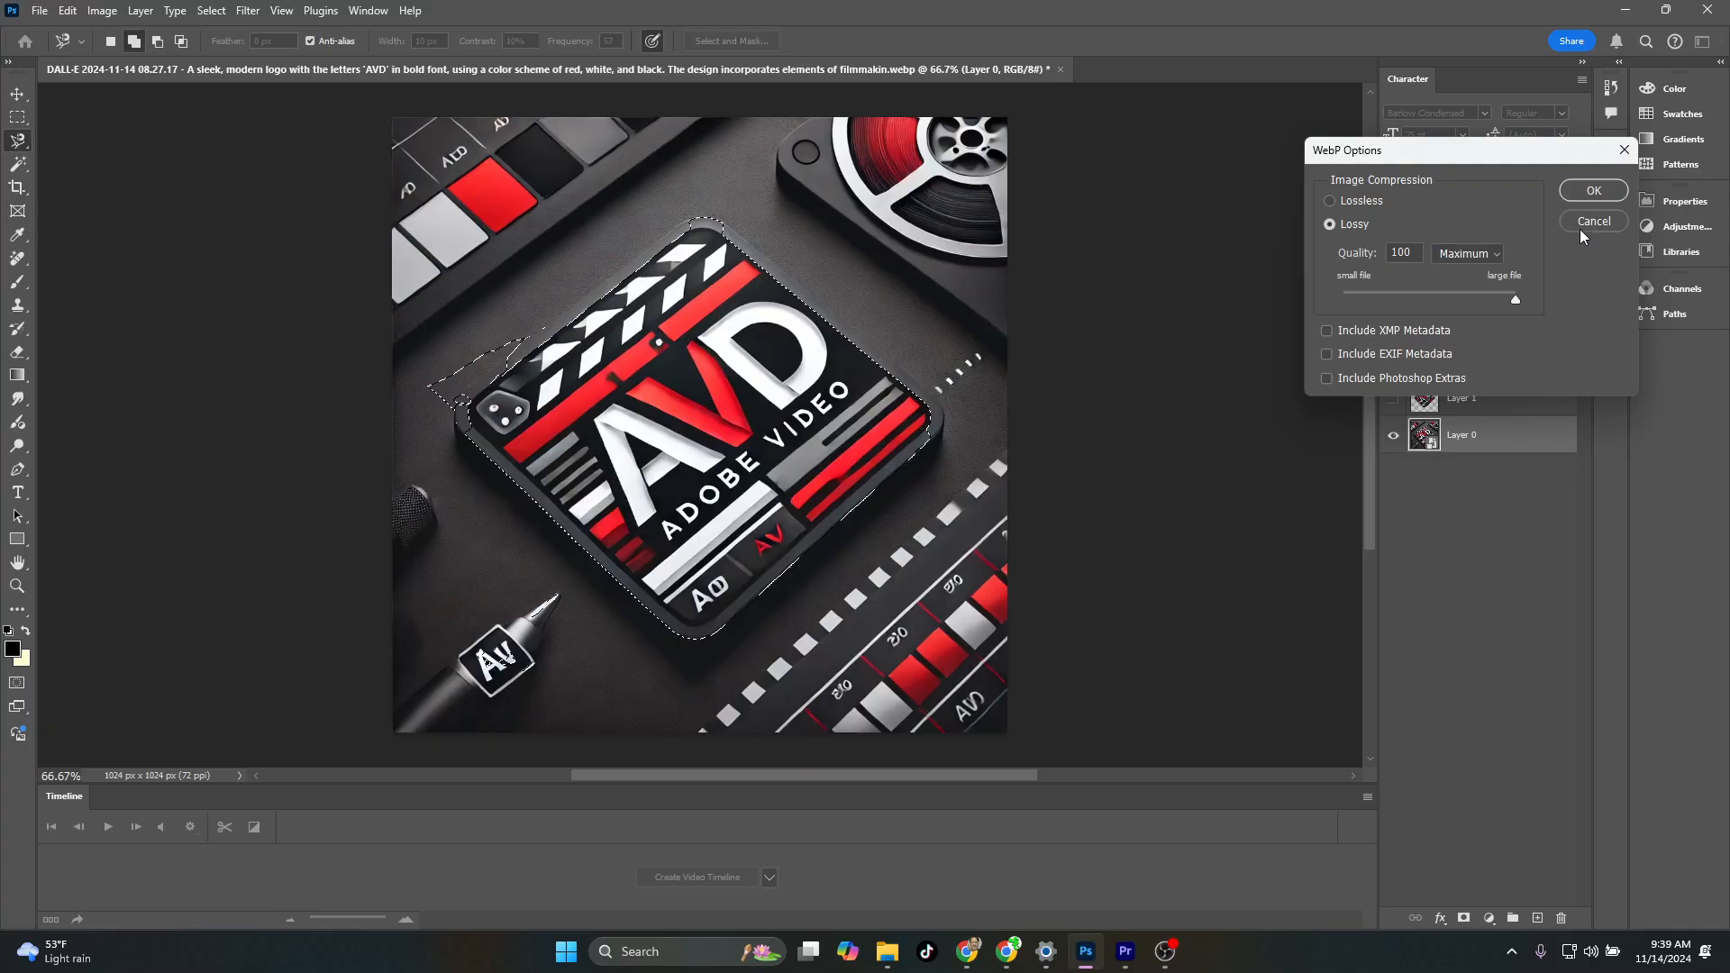
- In Photoshop, dismiss the WebP options and quit the program without saving changes to the open AVD logo document
{"action": "left_click", "coordinate": [1583, 189]}
{"action": "key", "text": "ctrl+q"}
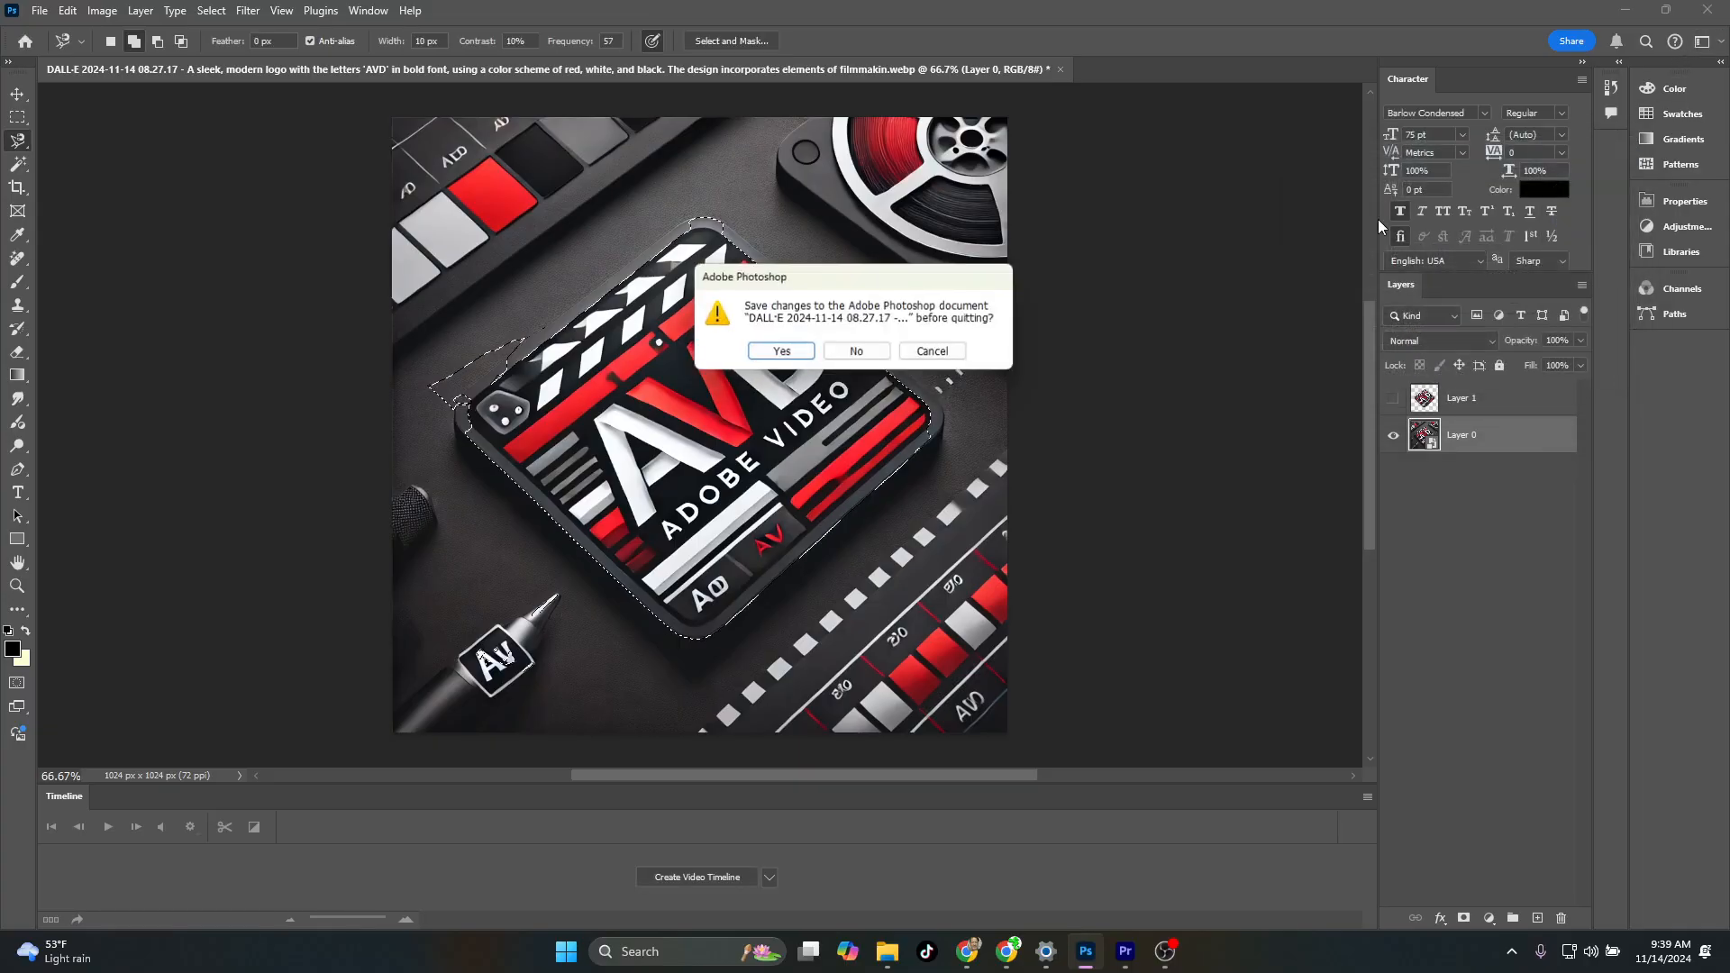
{"action": "left_click", "coordinate": [881, 354]}
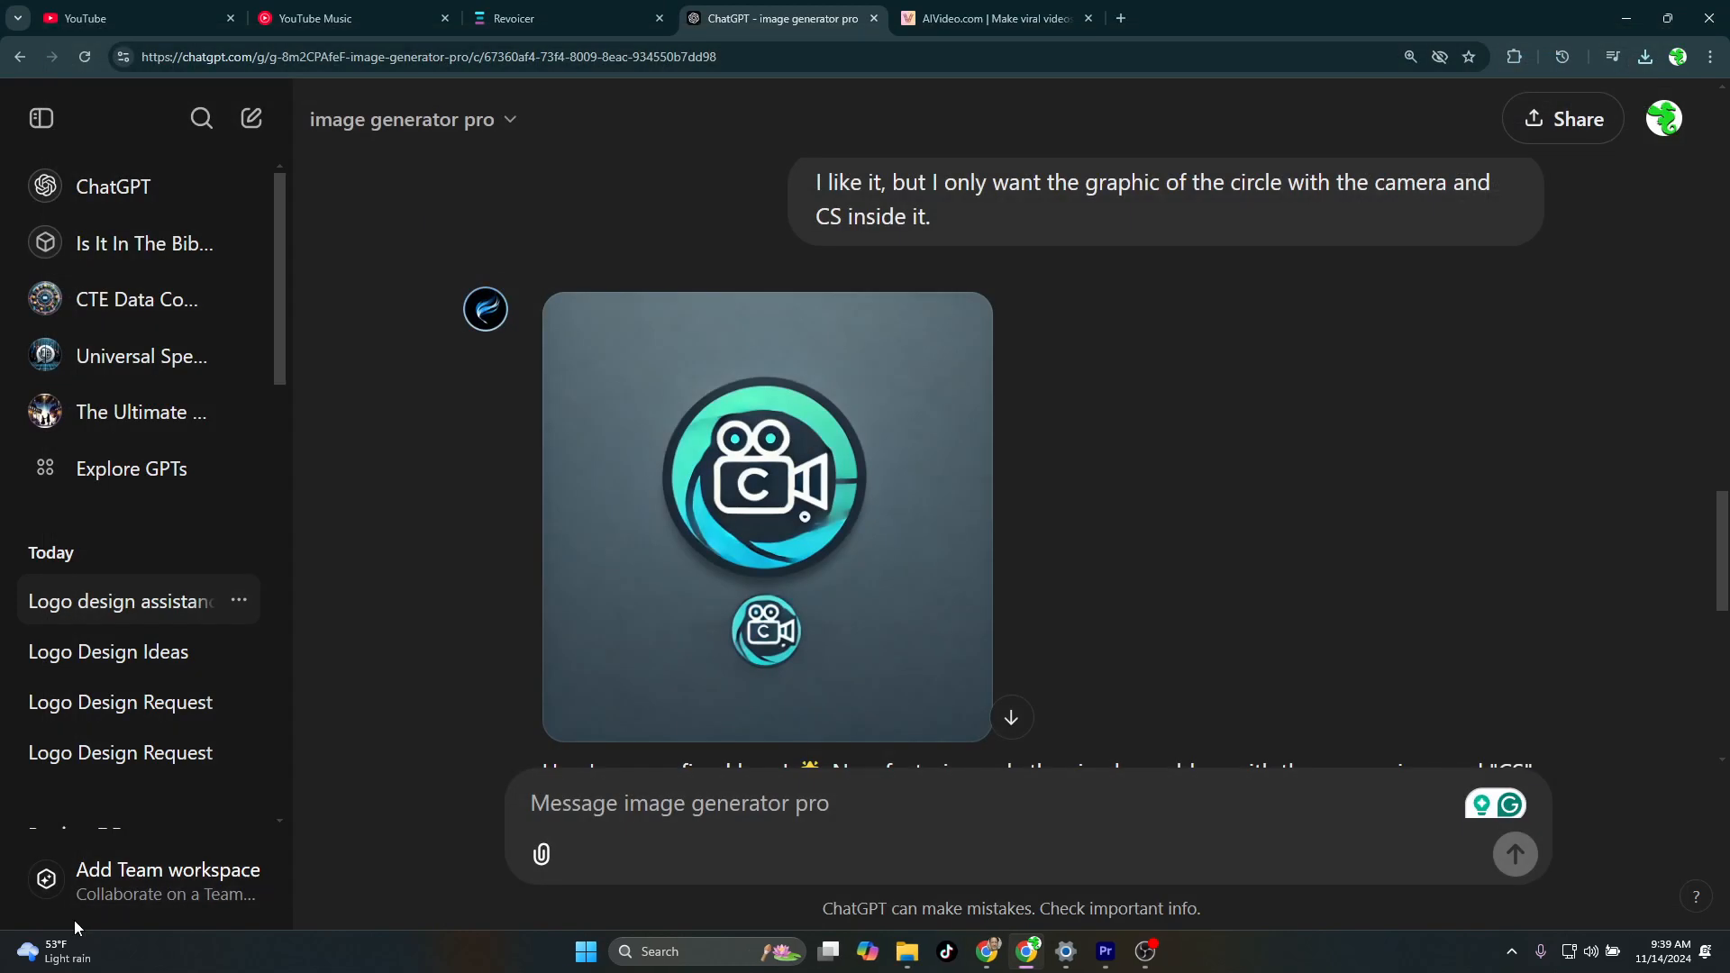
- Launch Adobe Photoshop 2025 and open the "CS Alexander Studios Logo" image from the Downloads folder
{"action": "left_click", "coordinate": [586, 951]}
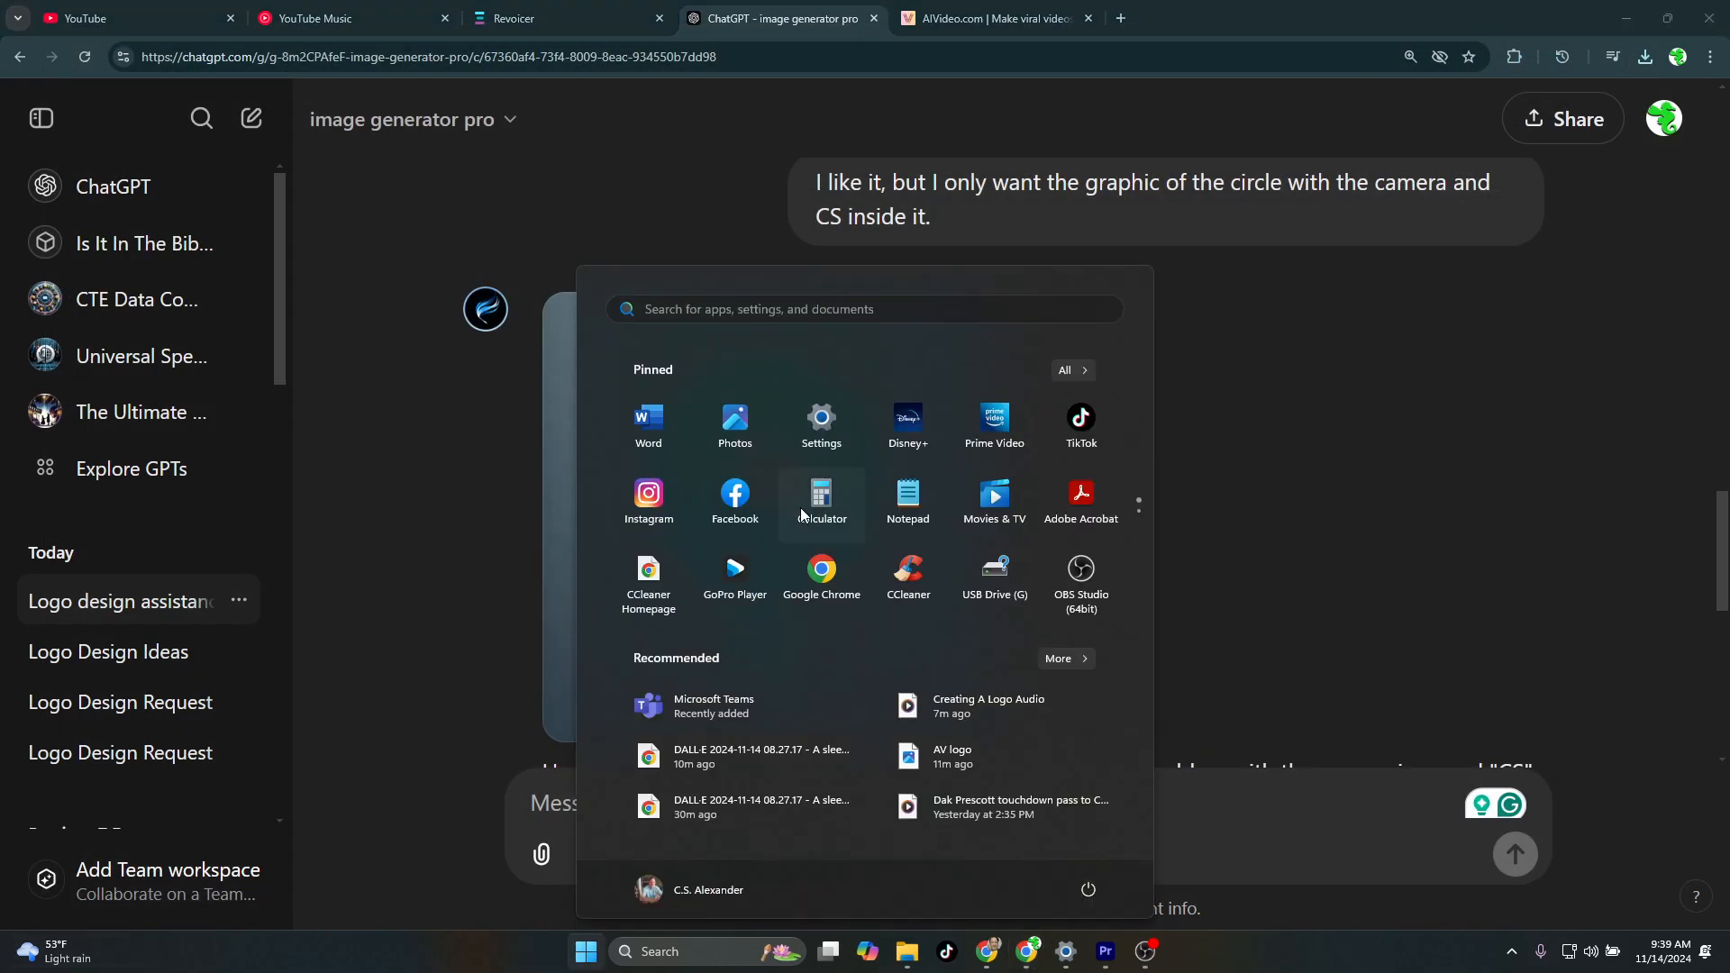
{"action": "left_click", "coordinate": [1139, 513]}
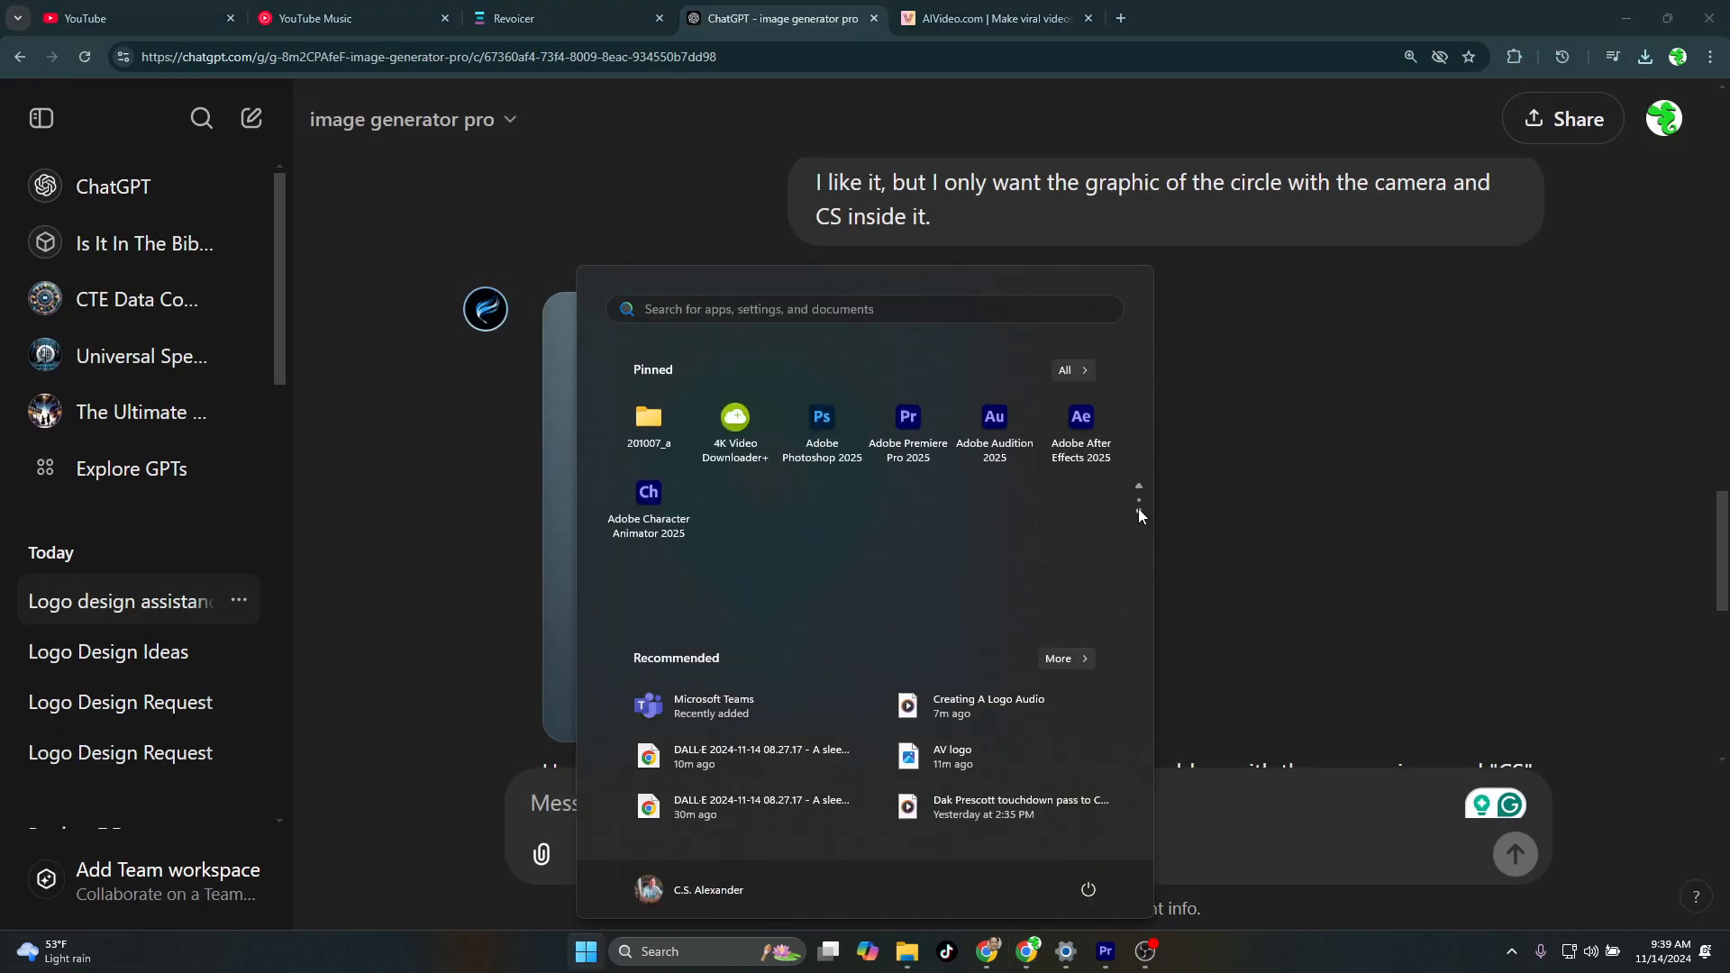
{"action": "left_click", "coordinate": [802, 440]}
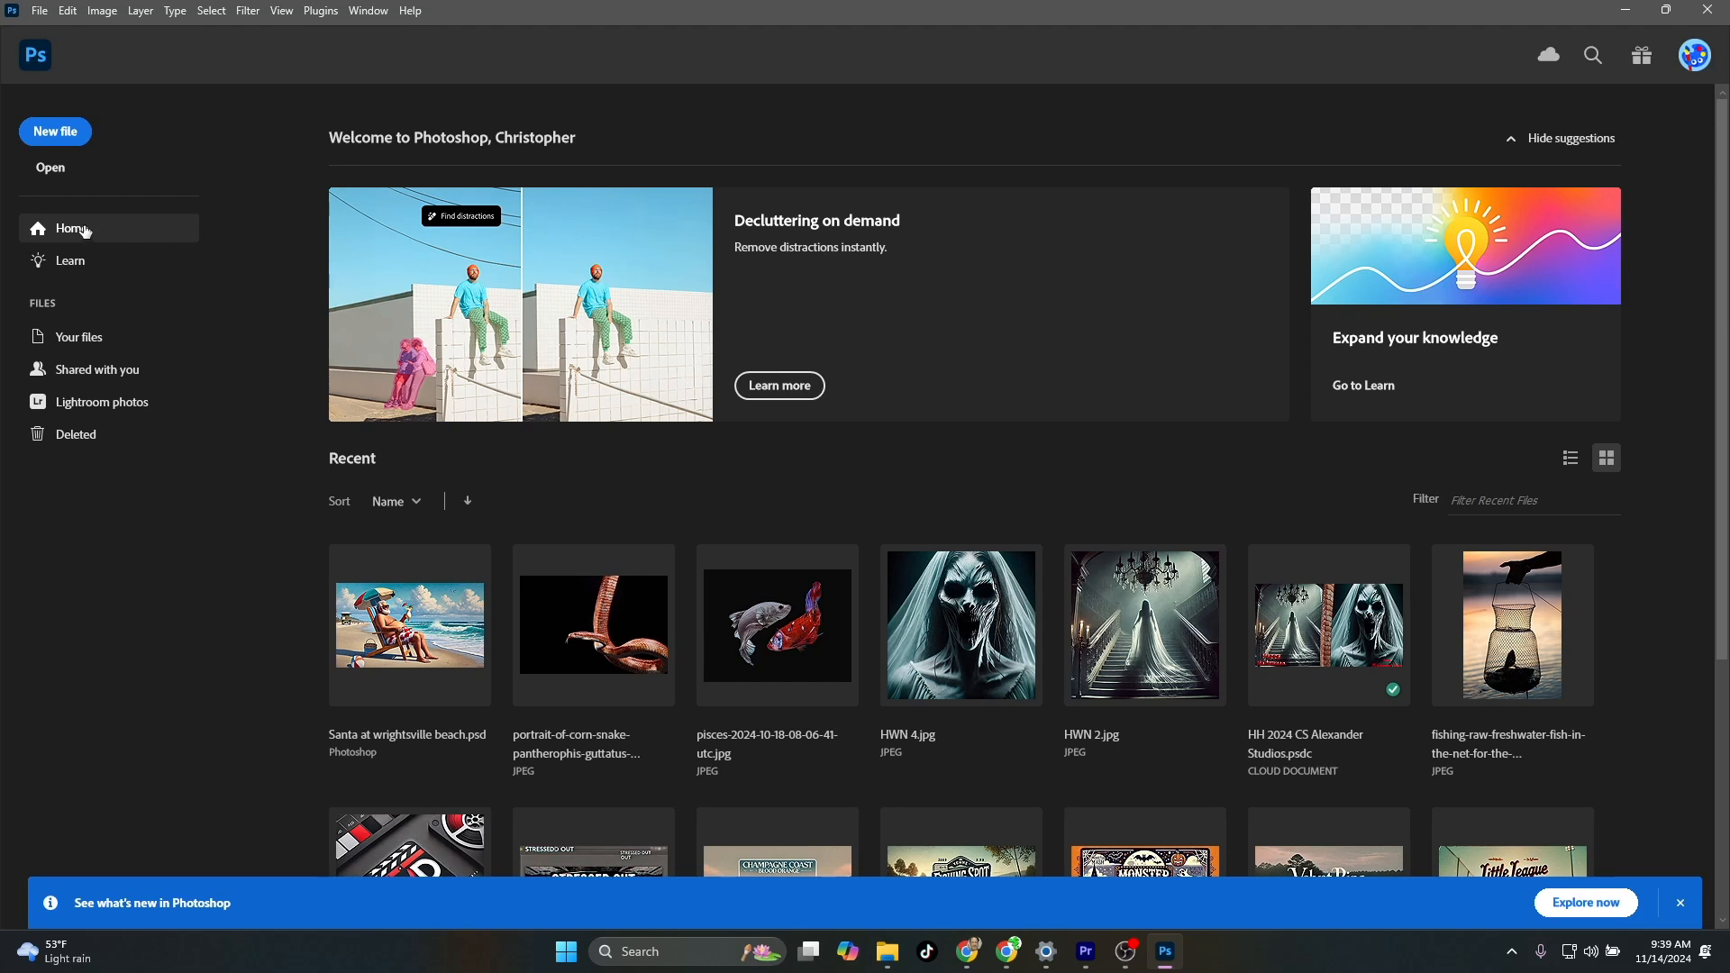
{"action": "left_click", "coordinate": [51, 170]}
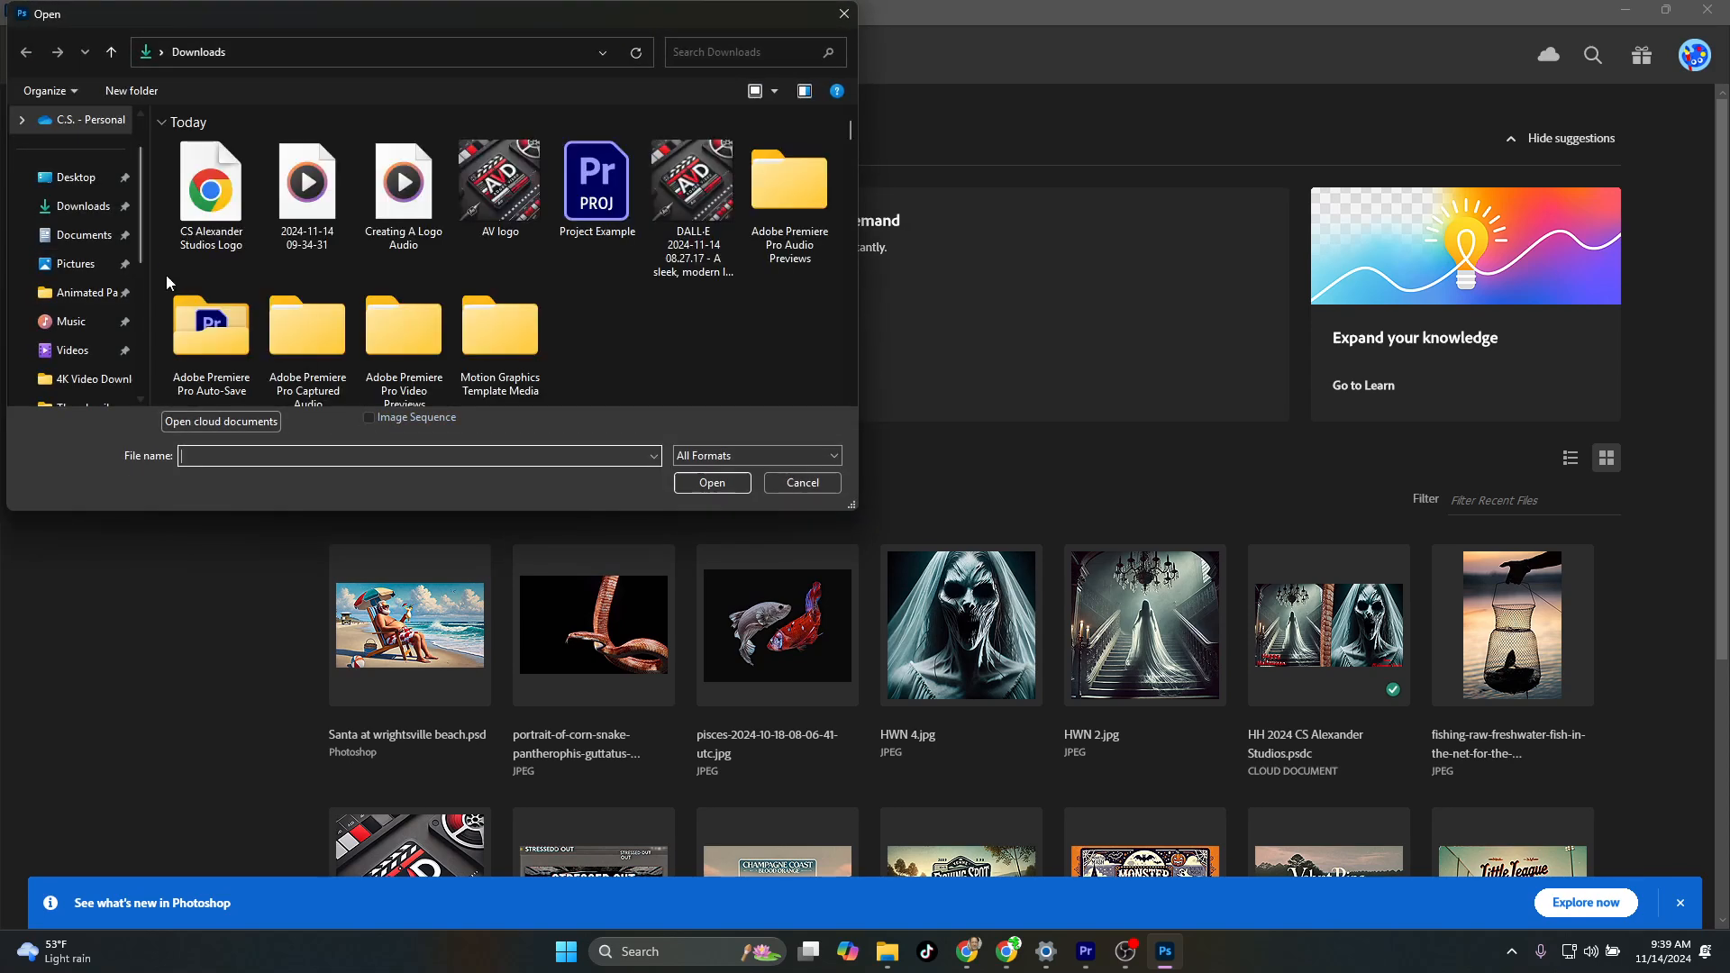
{"action": "left_click", "coordinate": [202, 188]}
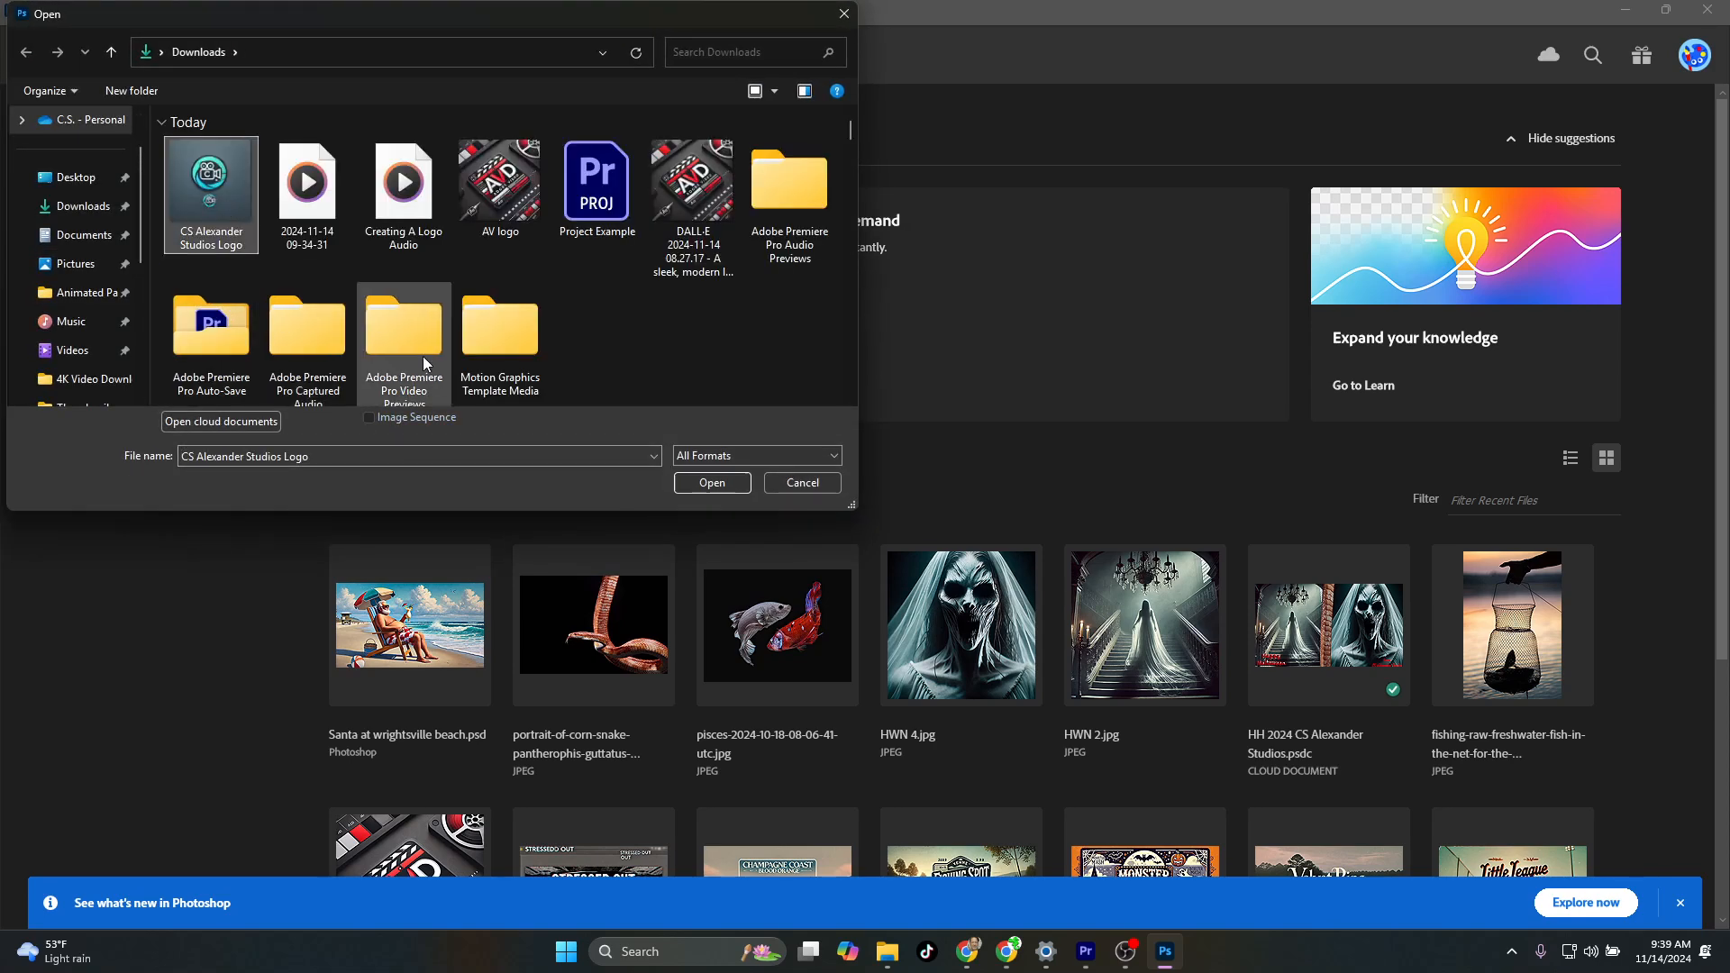
{"action": "left_click", "coordinate": [707, 483]}
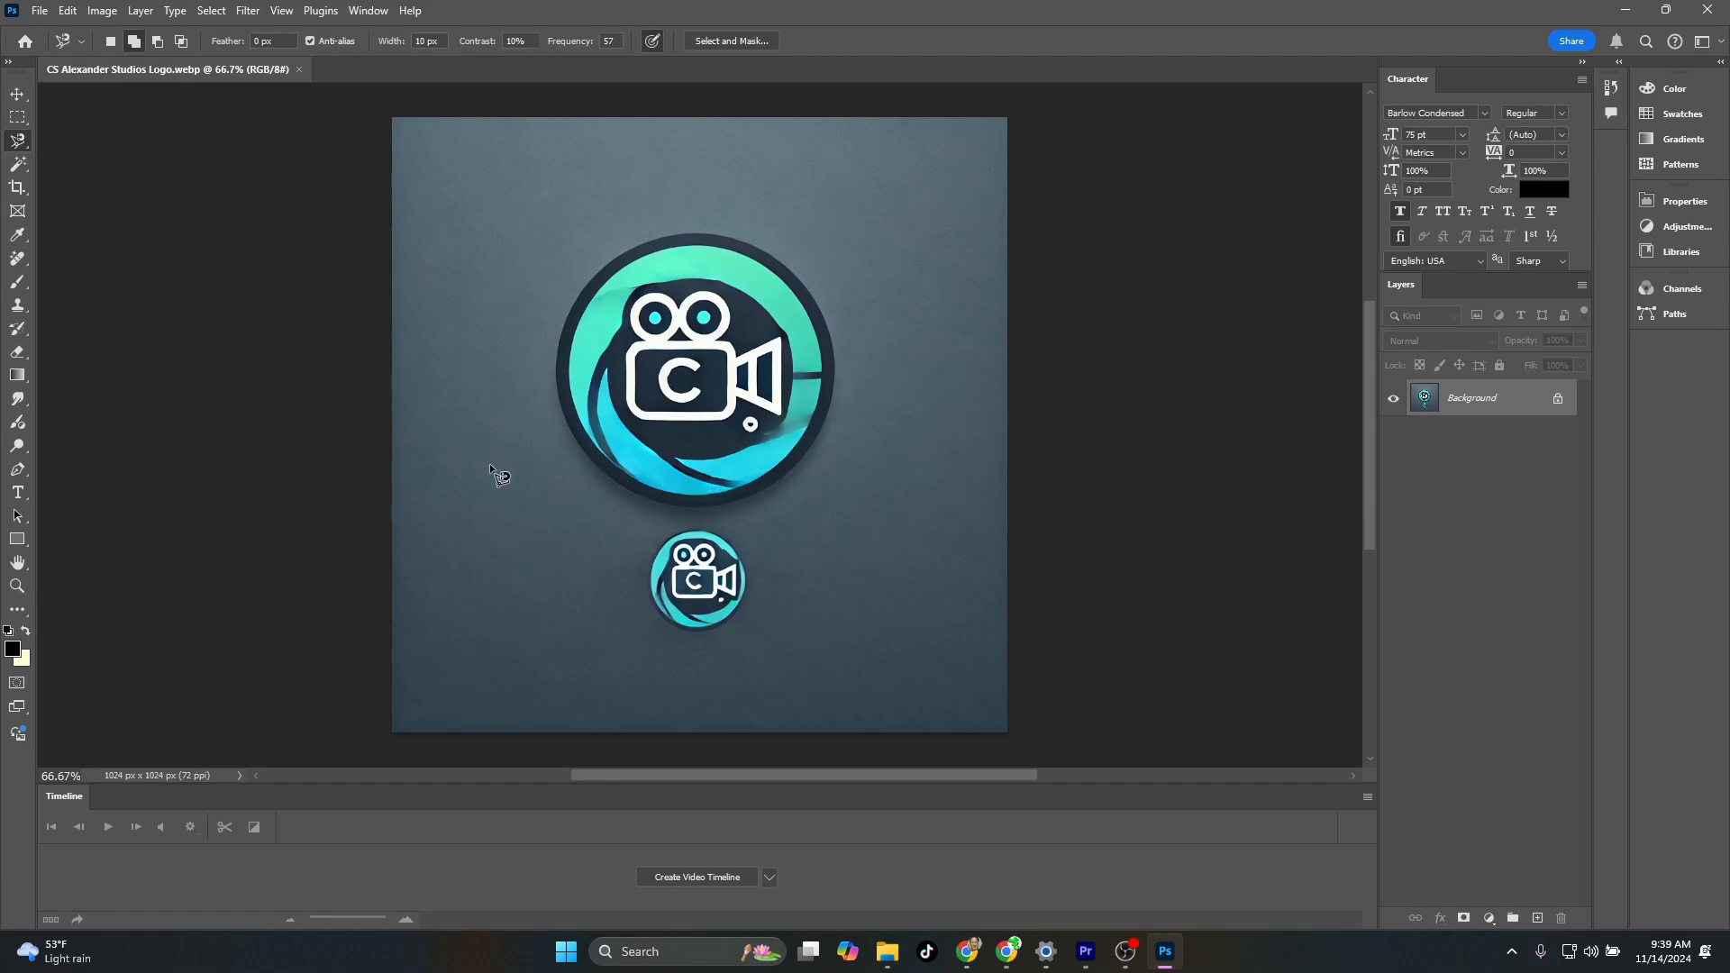
- Erase the small duplicate logo below the main circle with the Remove Tool, including its leftover outline
{"action": "left_click", "coordinate": [22, 263]}
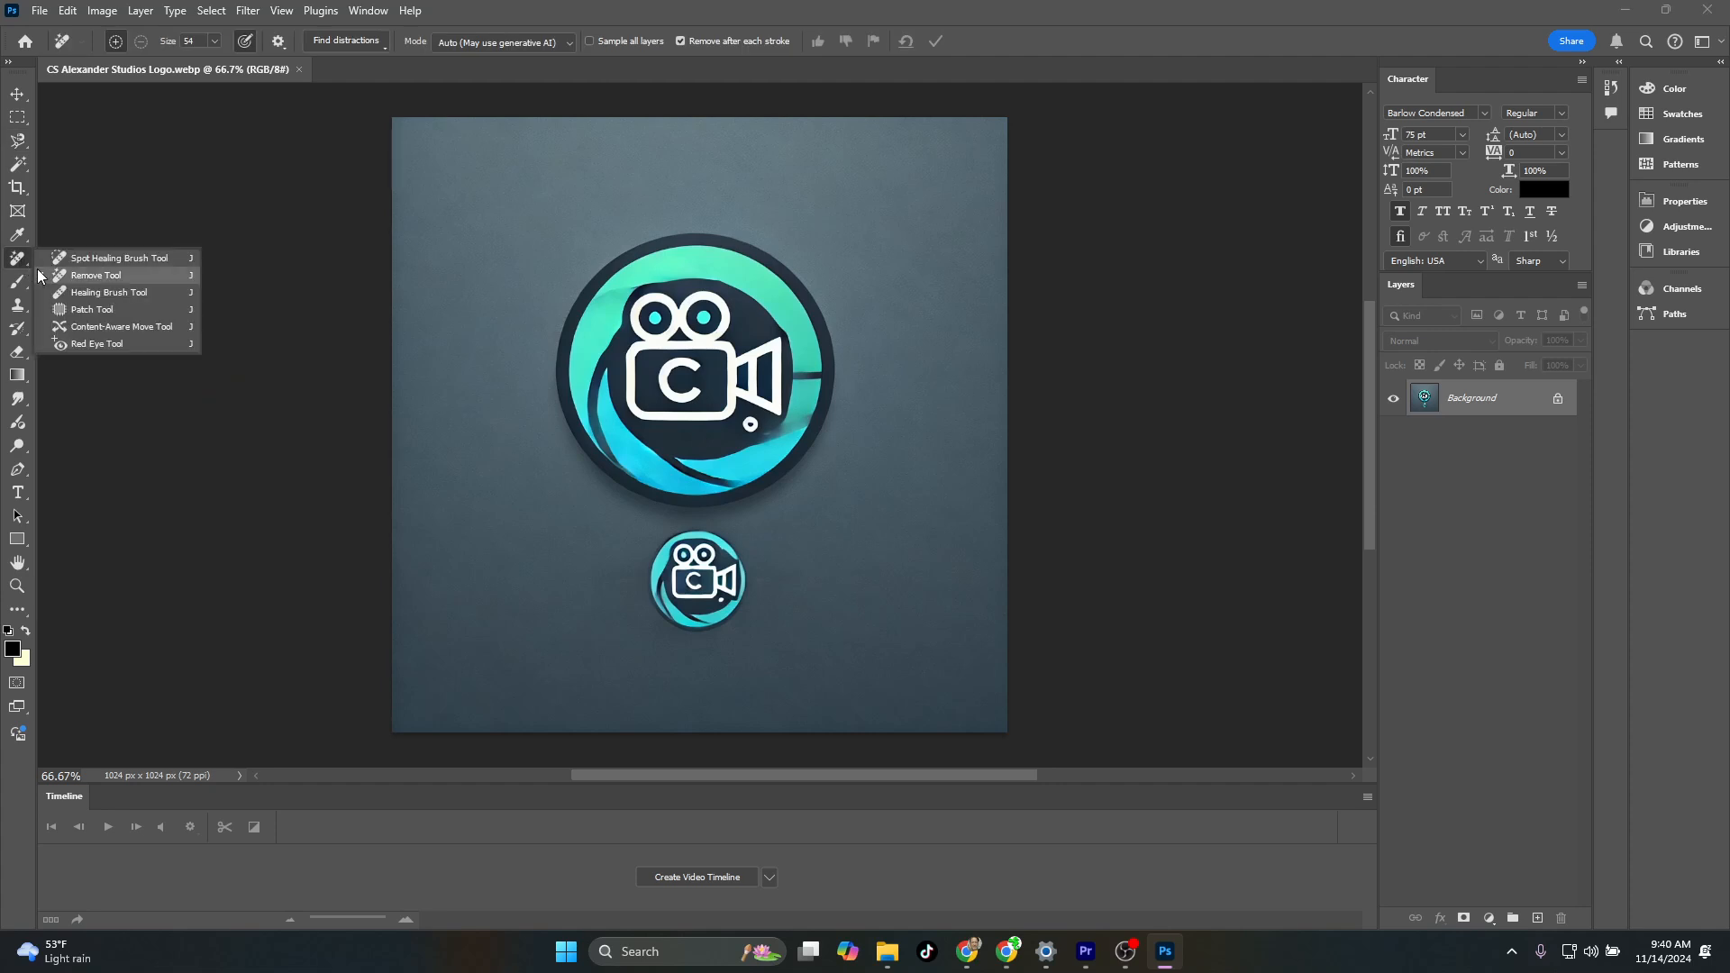
{"action": "left_click", "coordinate": [88, 279]}
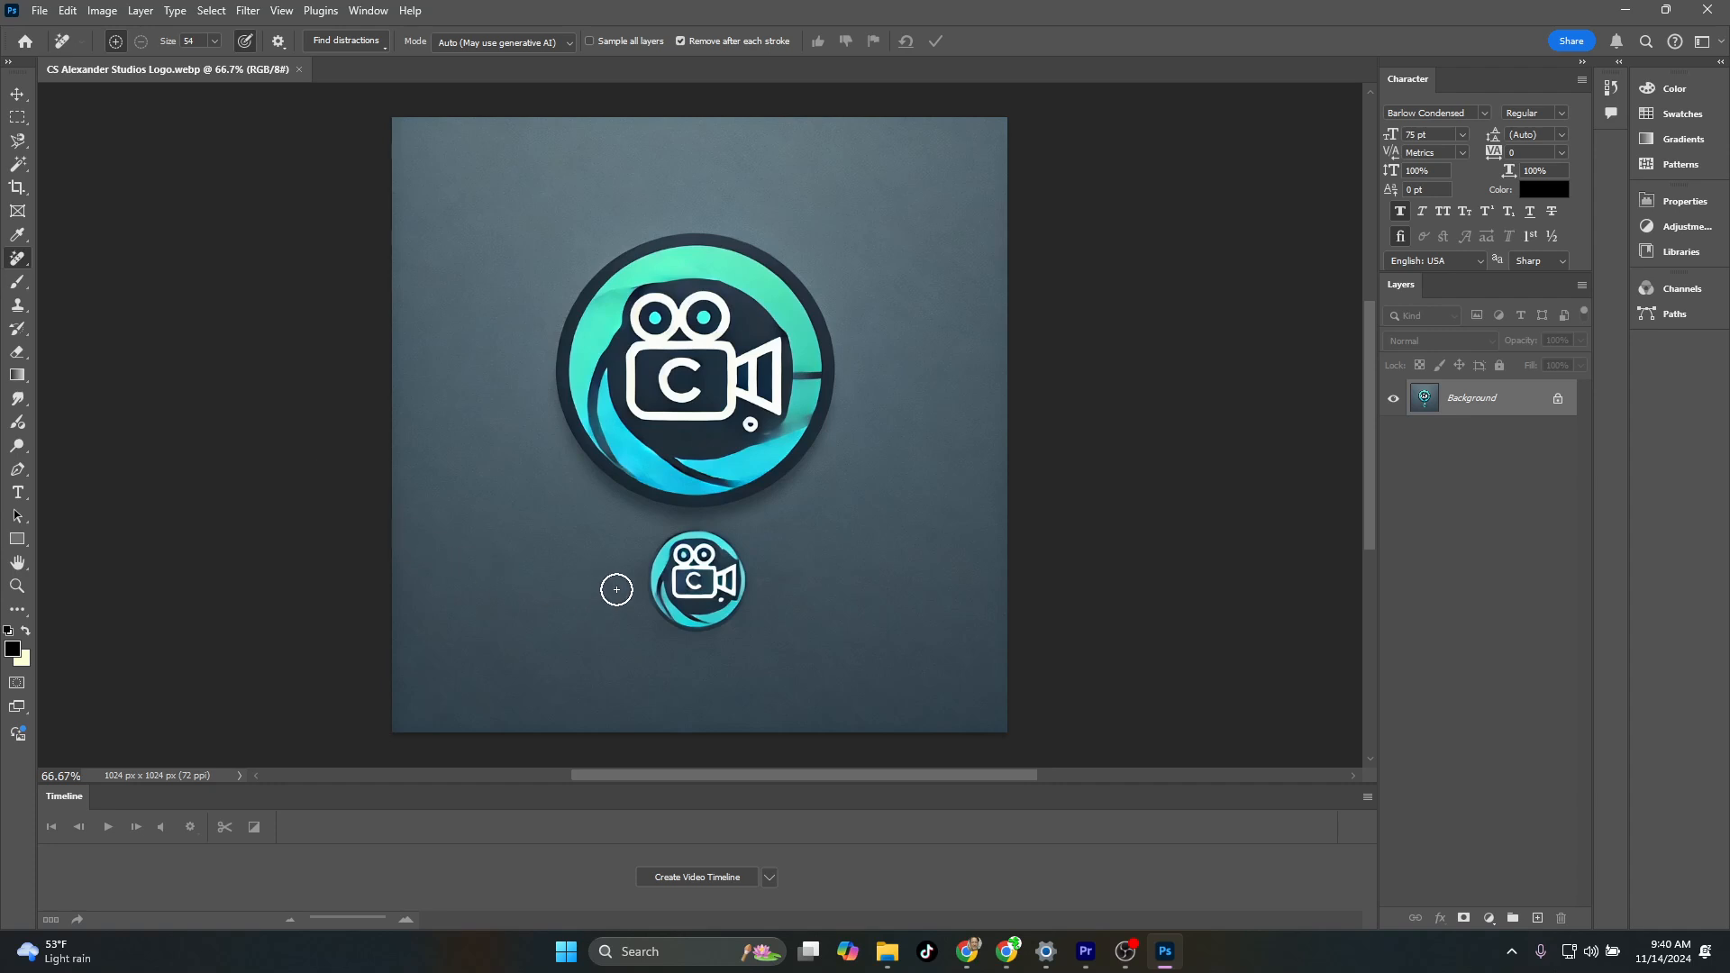
{"action": "mouse_move", "coordinate": [697, 546]}
{"action": "left_mouse_down"}
{"action": "mouse_move", "coordinate": [658, 583]}
{"action": "mouse_move", "coordinate": [680, 613]}
{"action": "mouse_move", "coordinate": [732, 596]}
{"action": "mouse_move", "coordinate": [697, 544]}
{"action": "mouse_move", "coordinate": [730, 560]}
{"action": "mouse_move", "coordinate": [687, 569]}
{"action": "left_mouse_up"}
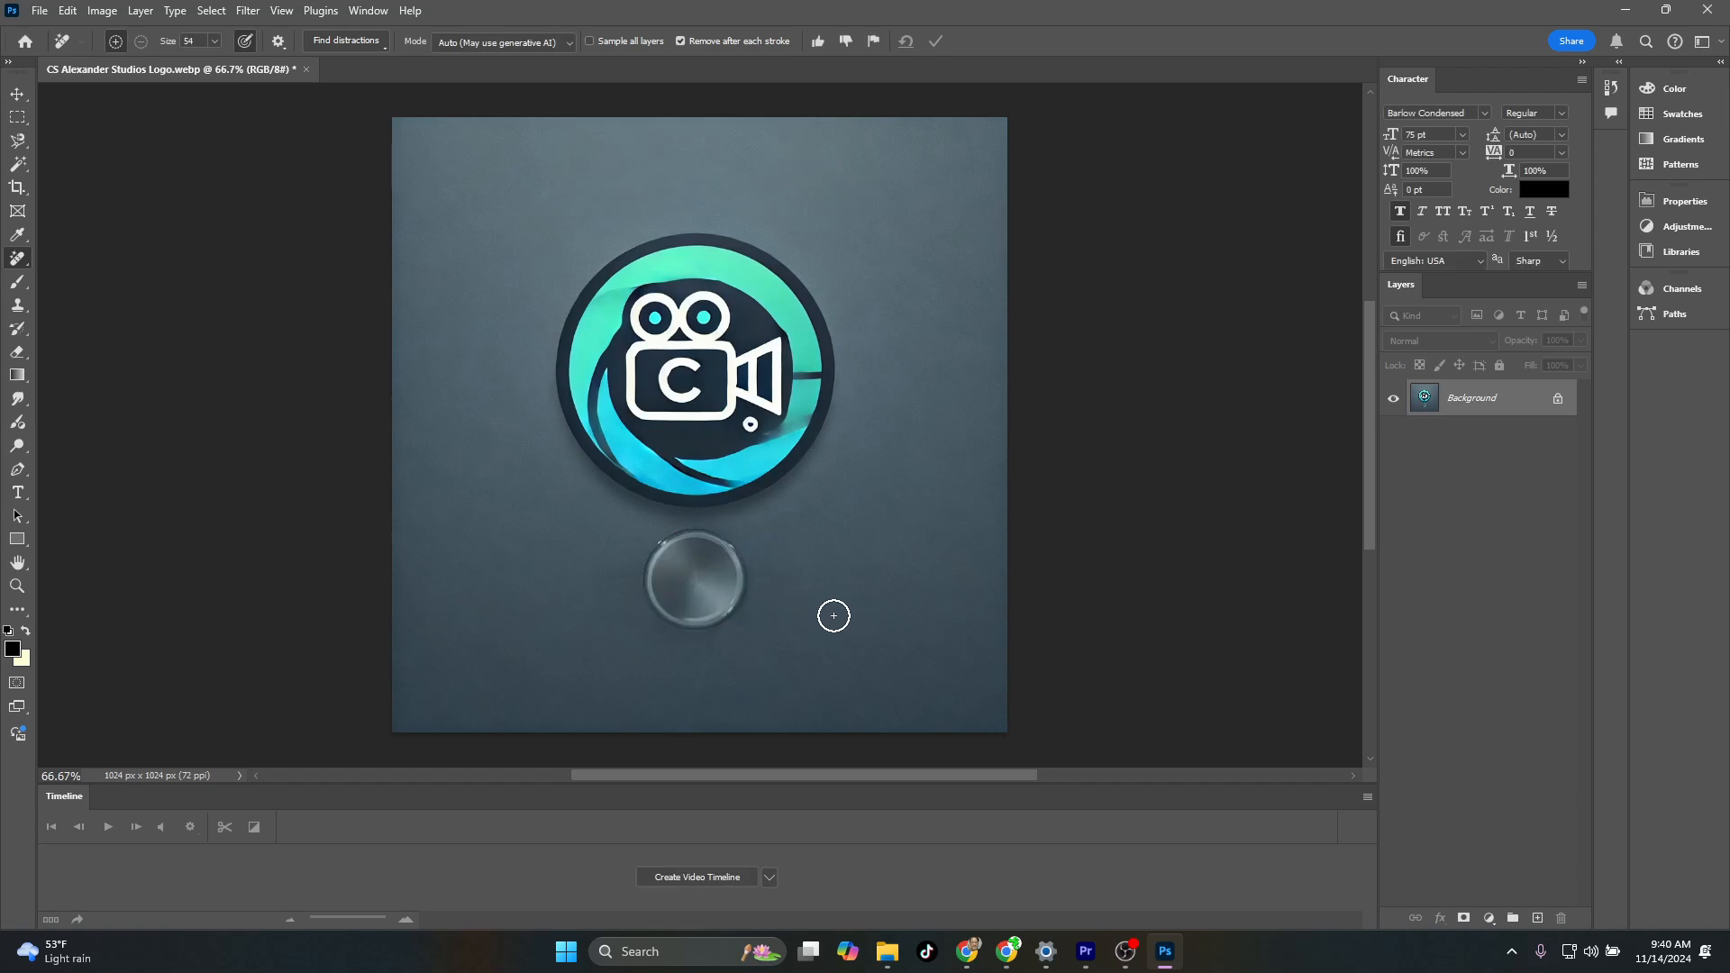
{"action": "mouse_move", "coordinate": [632, 601]}
{"action": "left_mouse_down"}
{"action": "mouse_move", "coordinate": [668, 587]}
{"action": "mouse_move", "coordinate": [658, 542]}
{"action": "left_mouse_up"}
{"action": "mouse_move", "coordinate": [749, 626]}
{"action": "left_mouse_down"}
{"action": "mouse_move", "coordinate": [621, 574]}
{"action": "mouse_move", "coordinate": [739, 556]}
{"action": "mouse_move", "coordinate": [673, 637]}
{"action": "mouse_move", "coordinate": [653, 548]}
{"action": "mouse_move", "coordinate": [734, 556]}
{"action": "mouse_move", "coordinate": [712, 586]}
{"action": "left_mouse_up"}
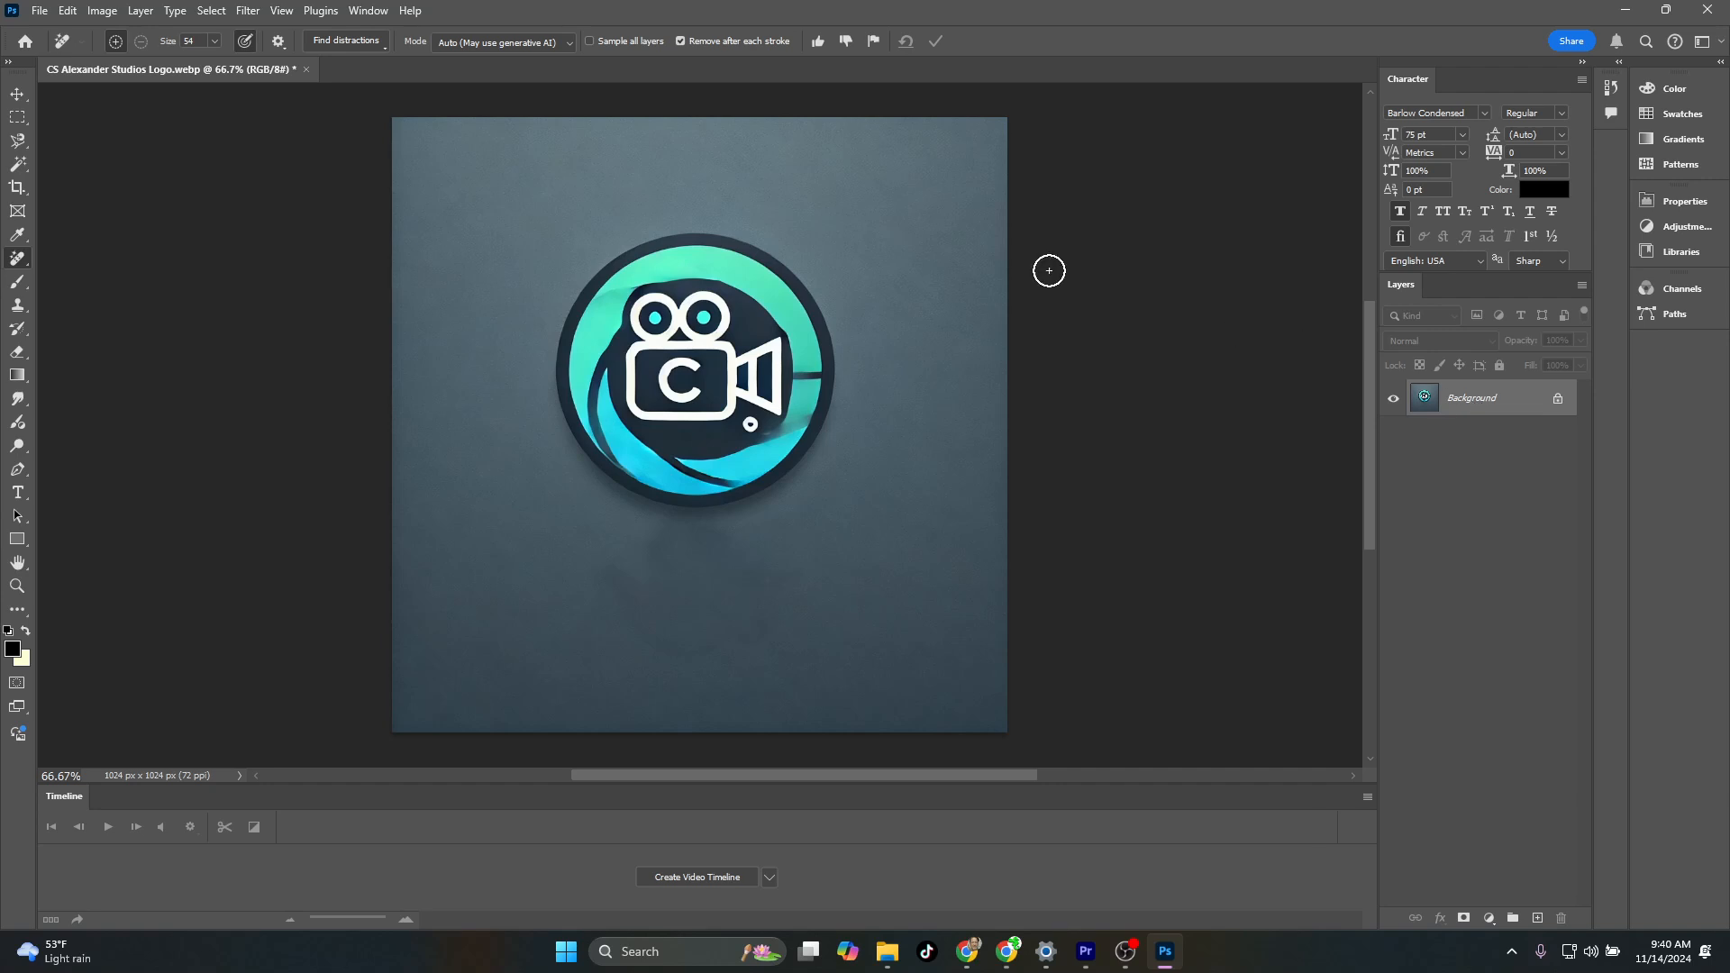
- Convert the Background layer to a smart object
{"action": "left_click", "coordinate": [368, 13]}
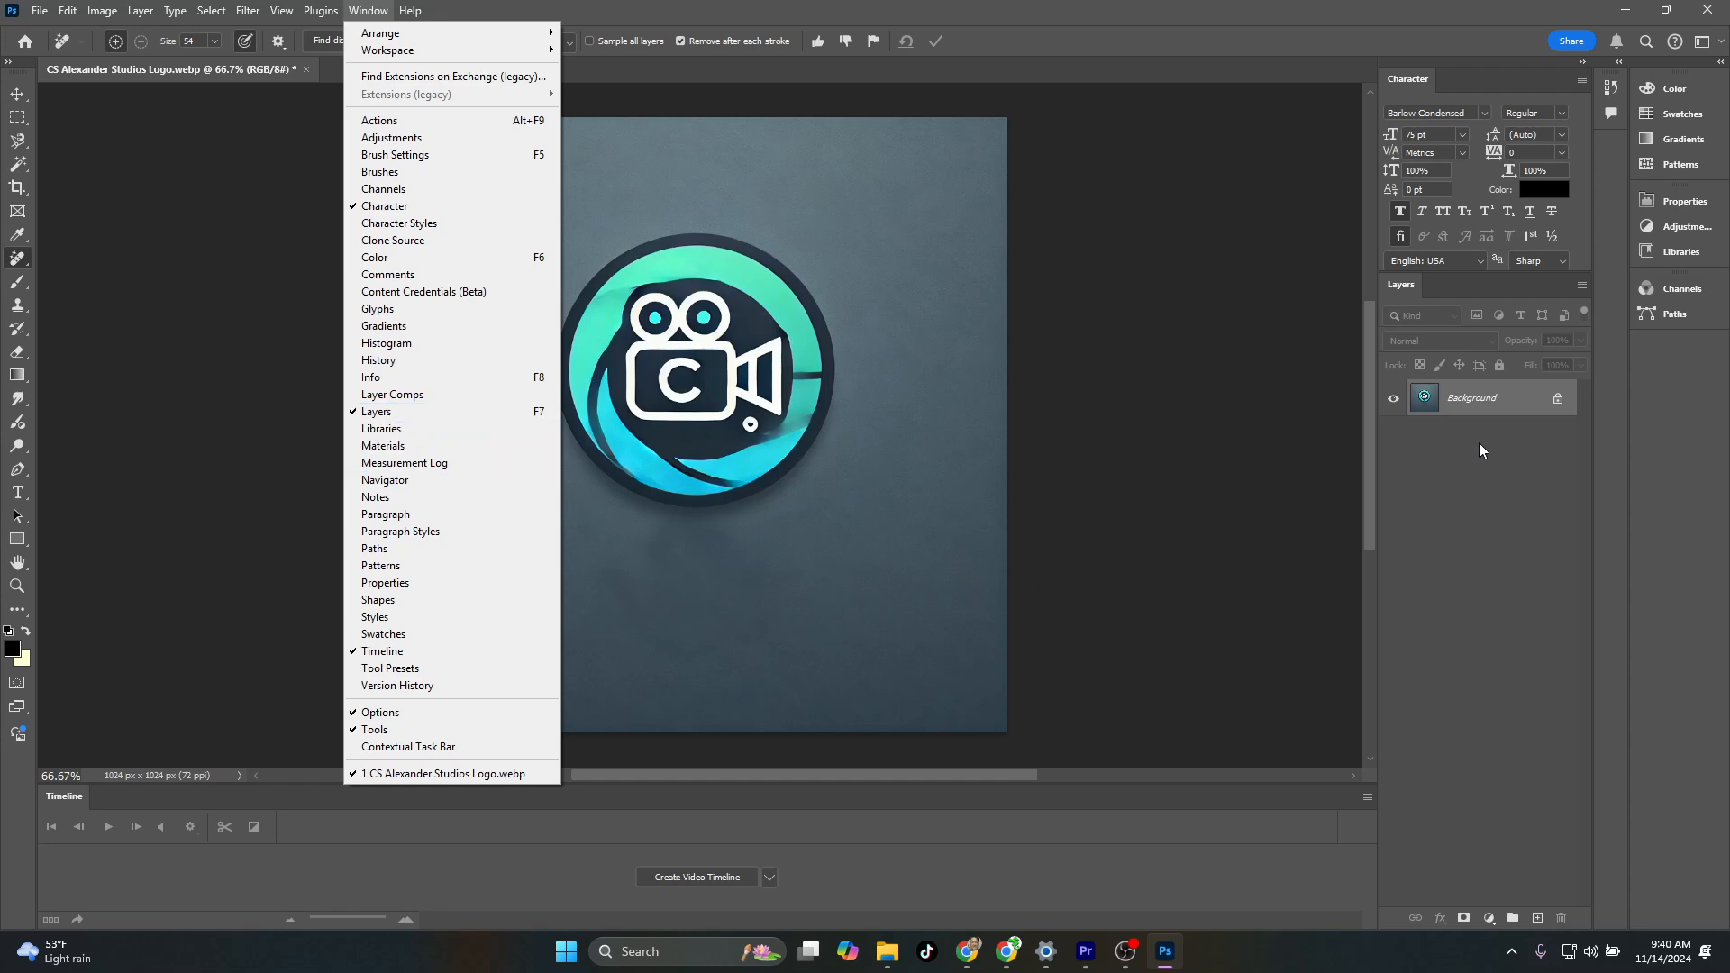
{"action": "key", "text": "Escape"}
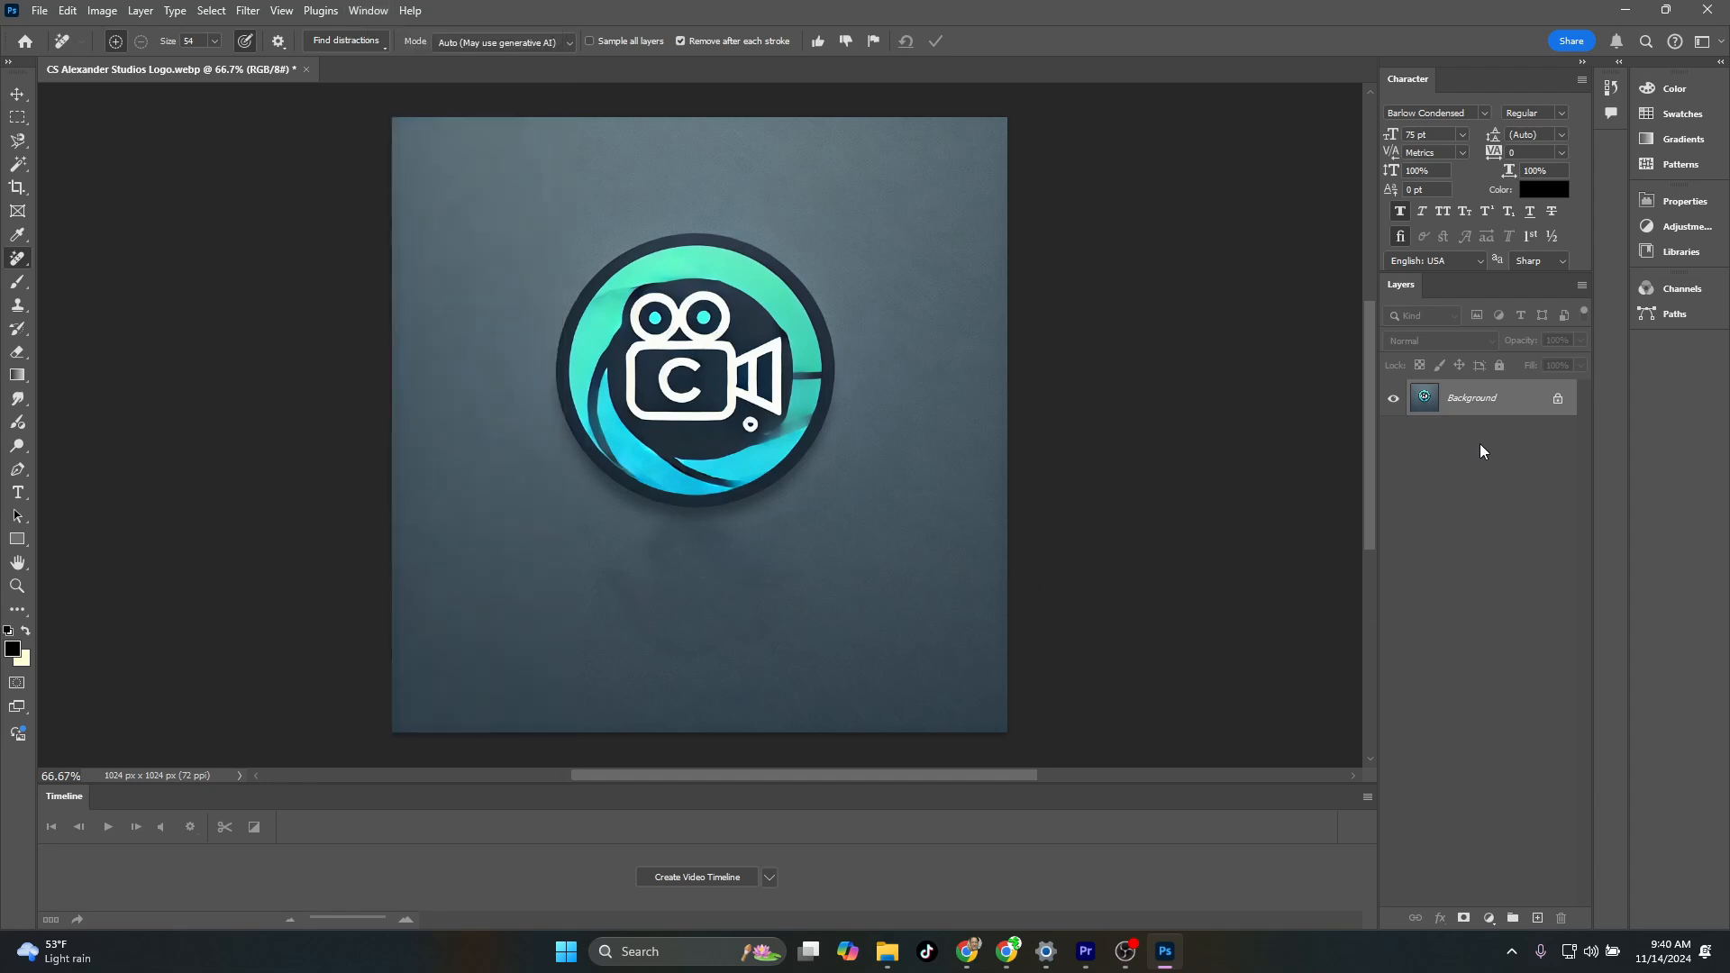
{"action": "right_click", "coordinate": [1474, 400]}
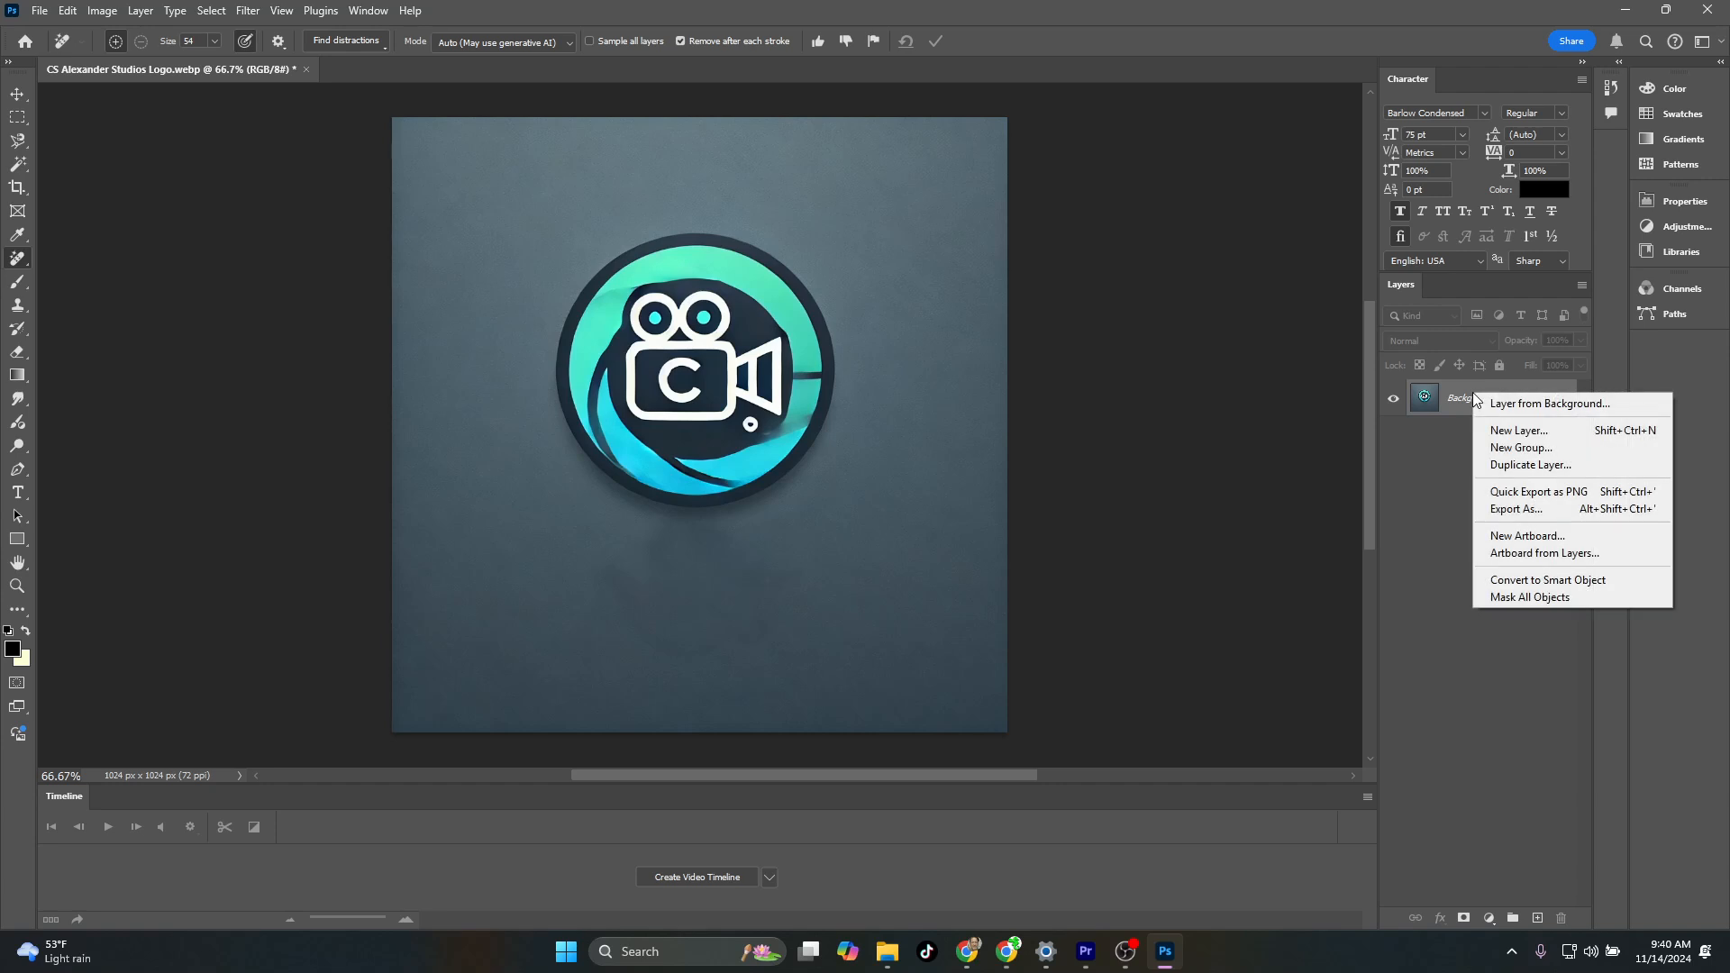
{"action": "left_click", "coordinate": [1504, 582]}
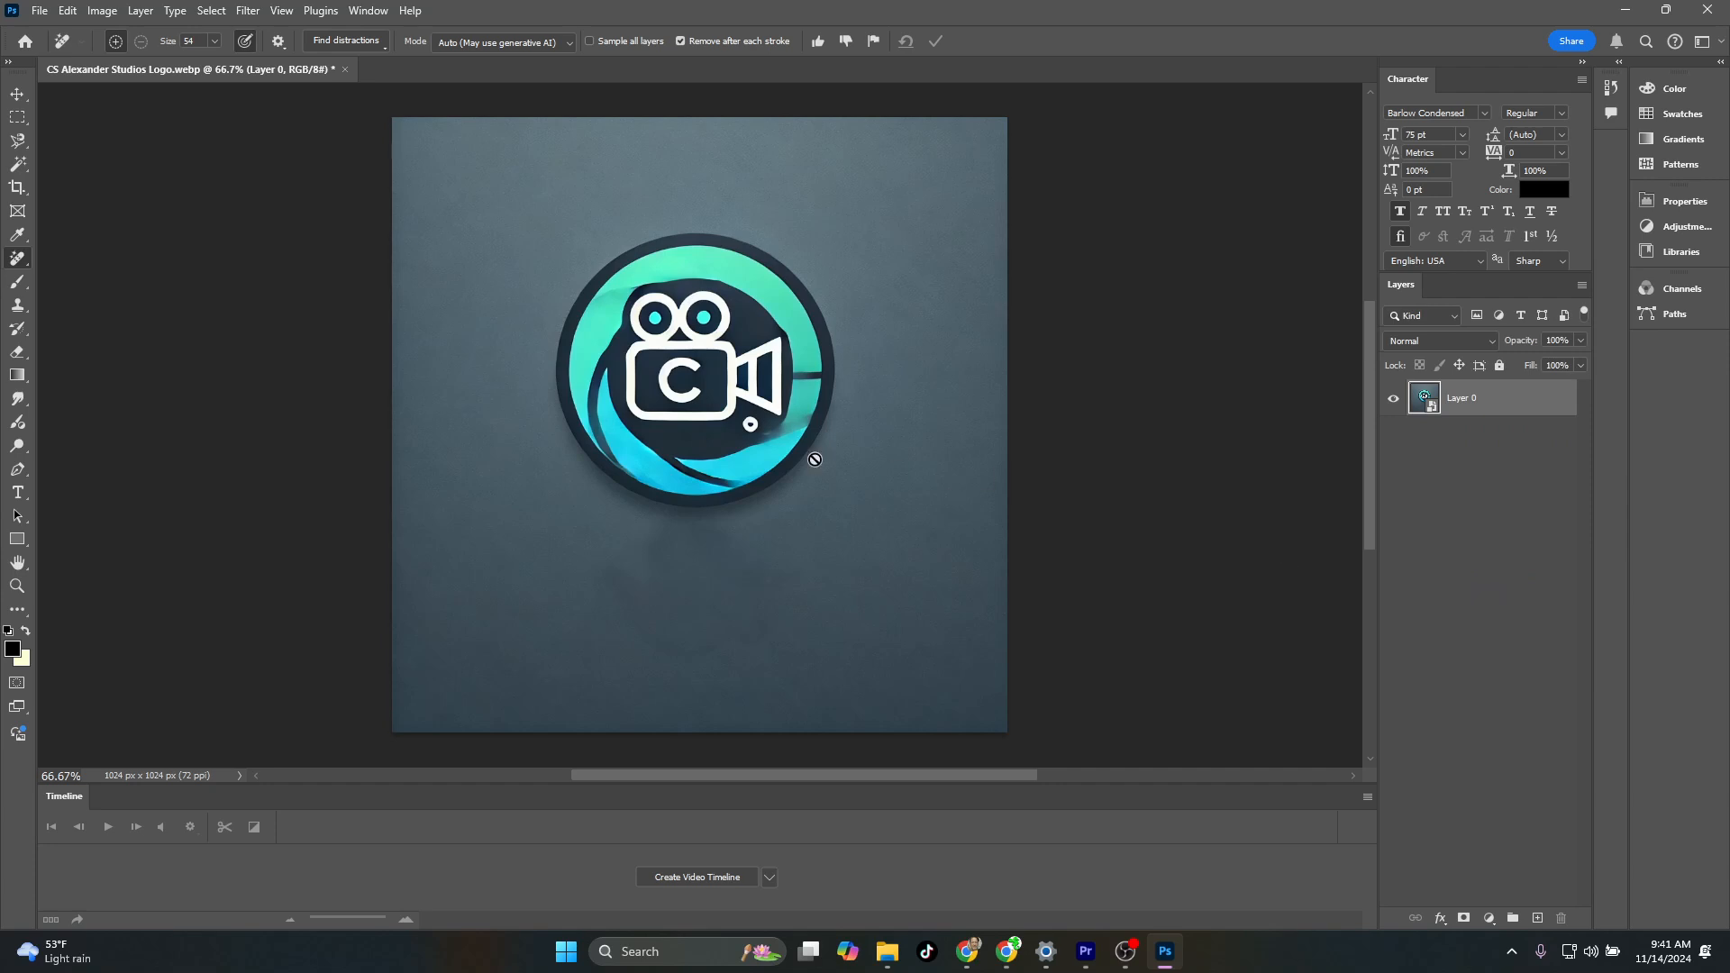
- Select the large circular camera logo with Select Subject and copy the selection to a new layer
{"action": "left_click", "coordinate": [22, 176]}
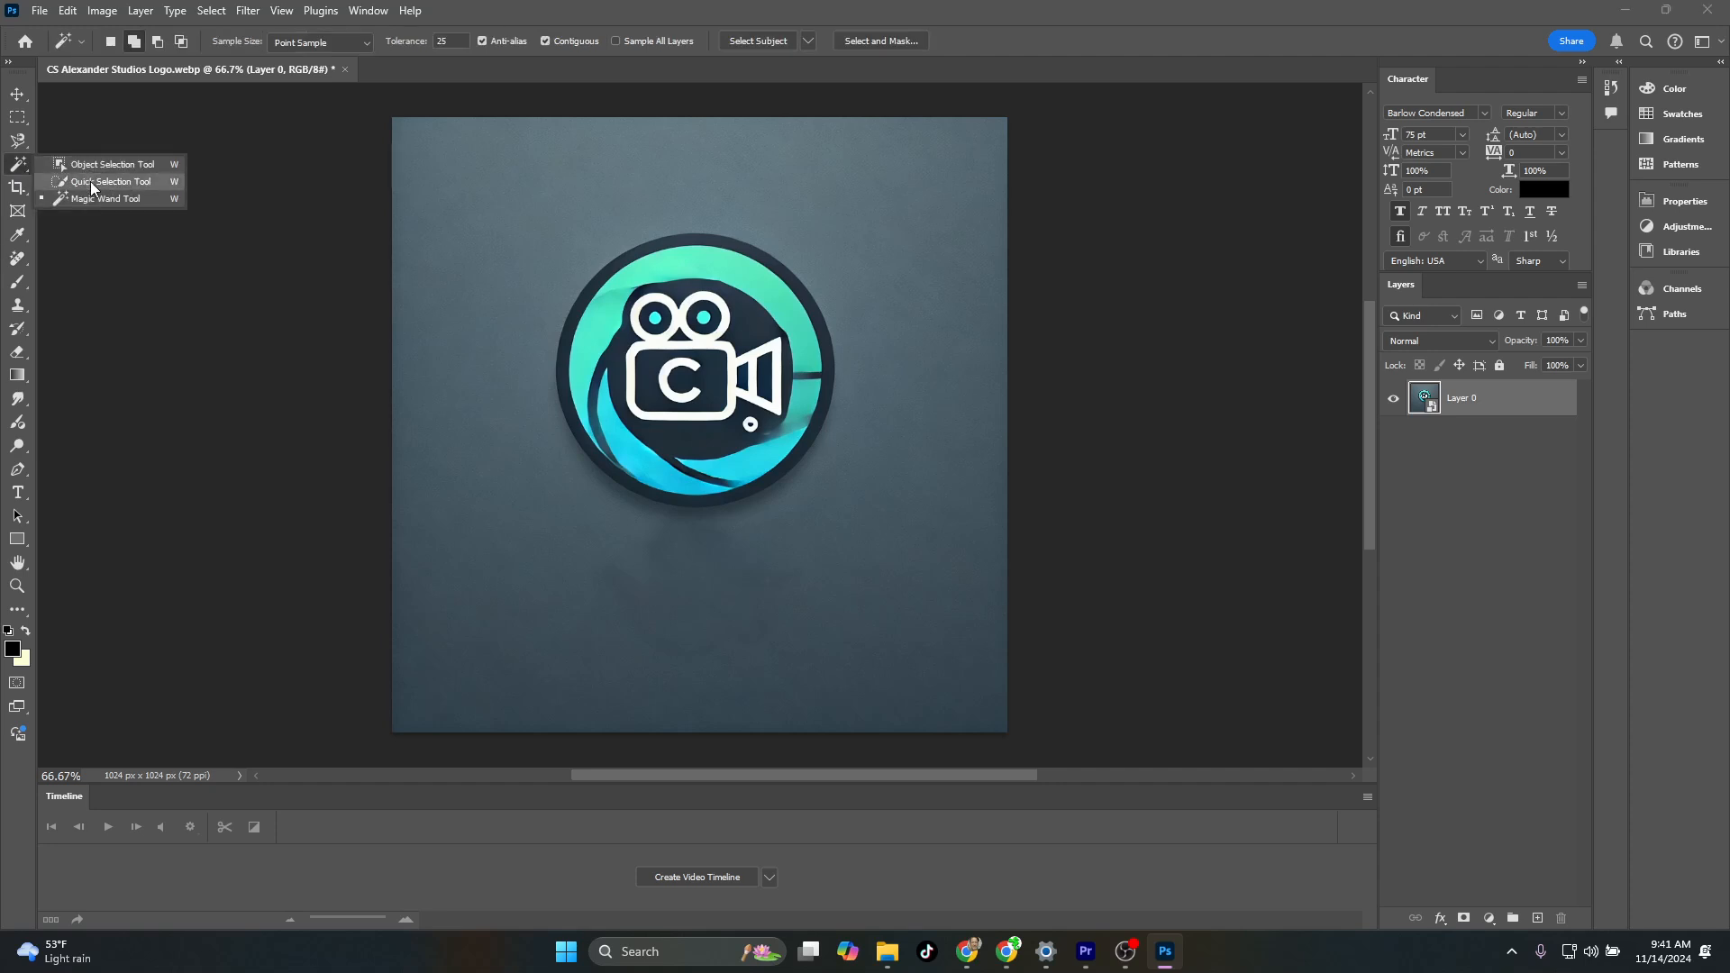
{"action": "left_click", "coordinate": [15, 168]}
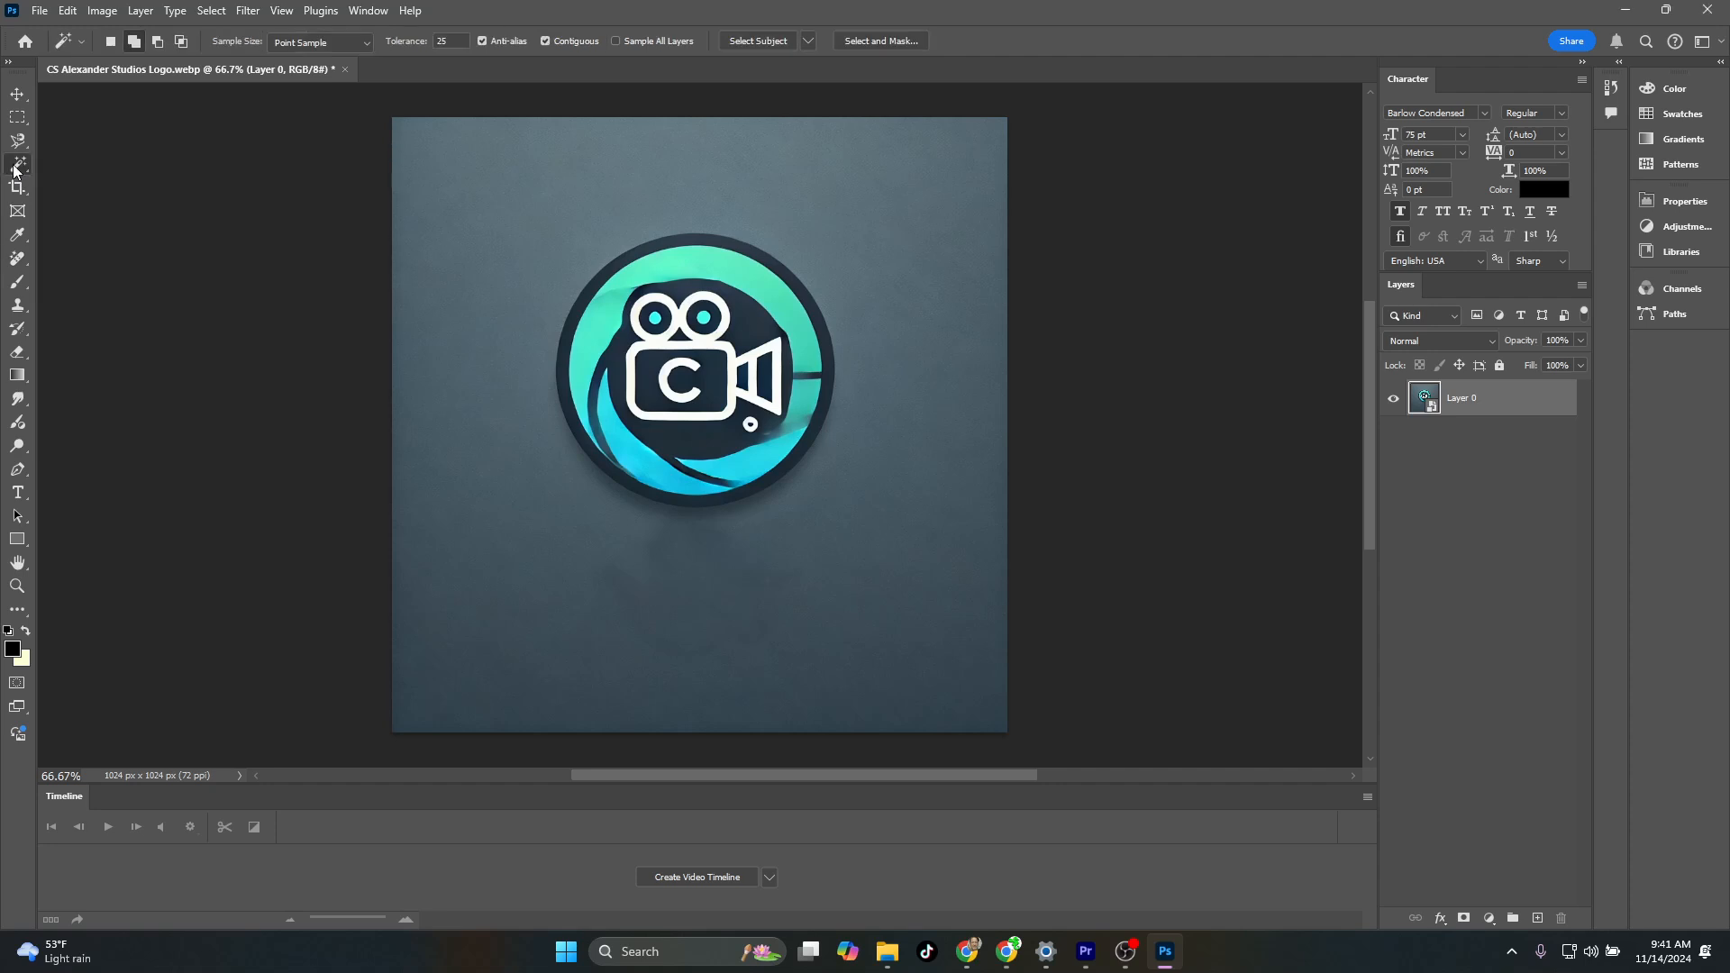
{"action": "left_click", "coordinate": [756, 42]}
{"action": "left_click", "coordinate": [765, 40]}
{"action": "left_click", "coordinate": [814, 351]}
{"action": "right_click", "coordinate": [726, 404]}
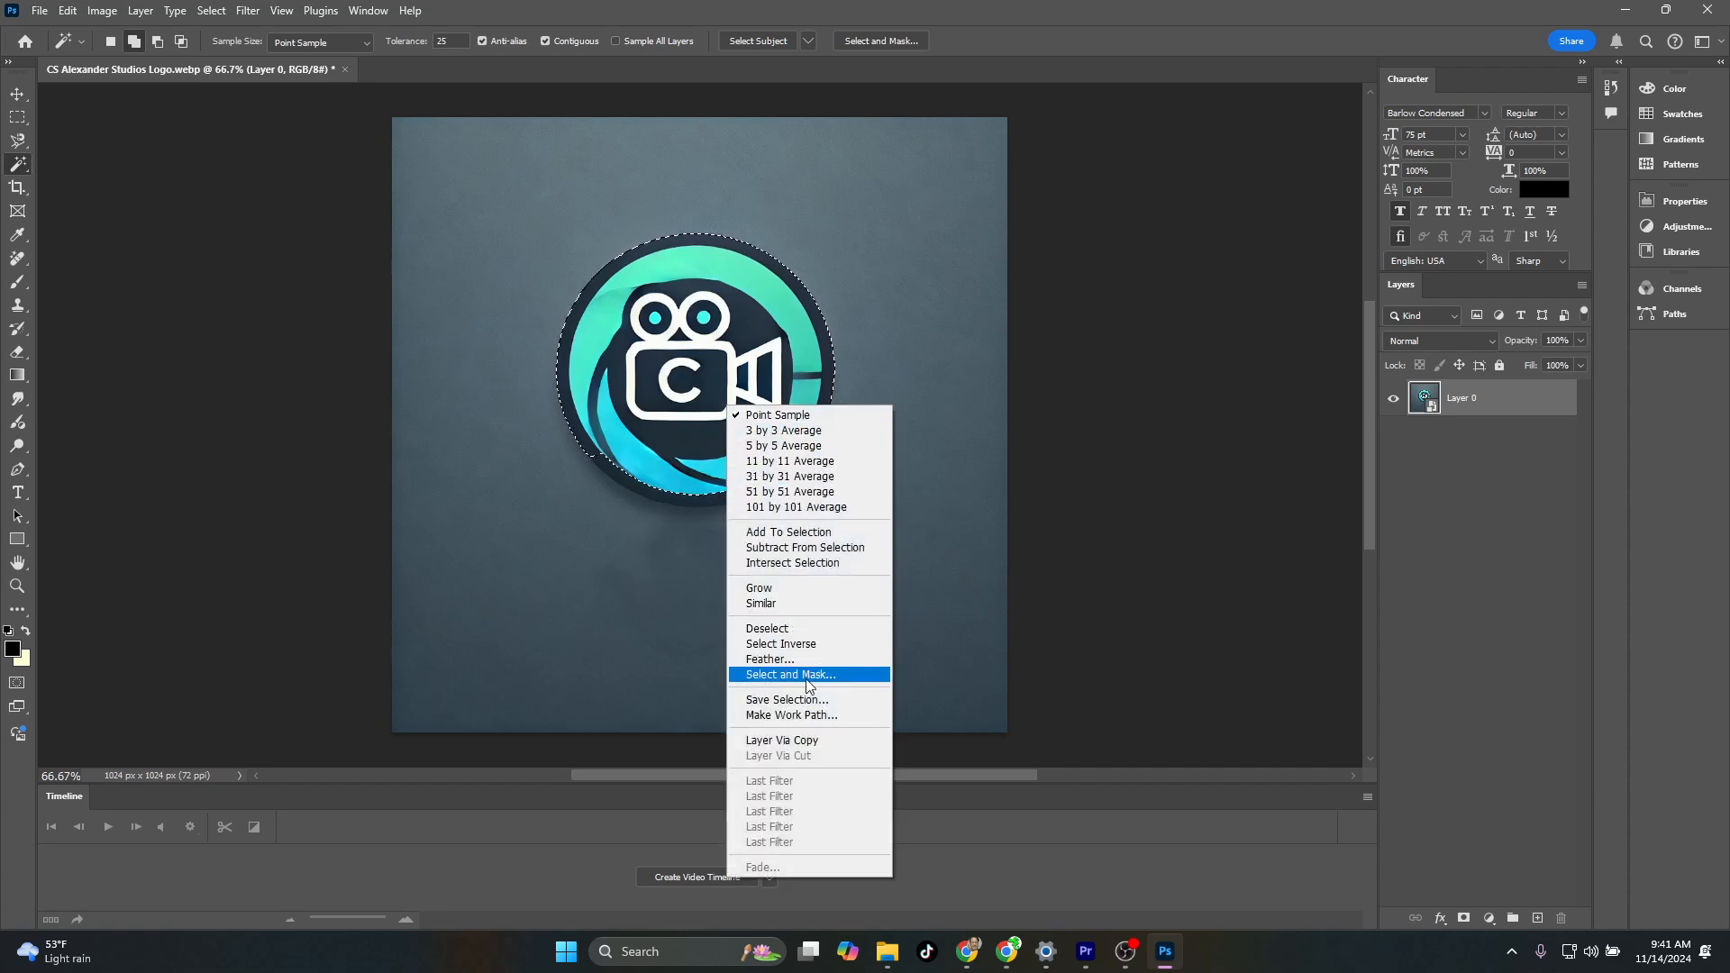
{"action": "left_click", "coordinate": [816, 740]}
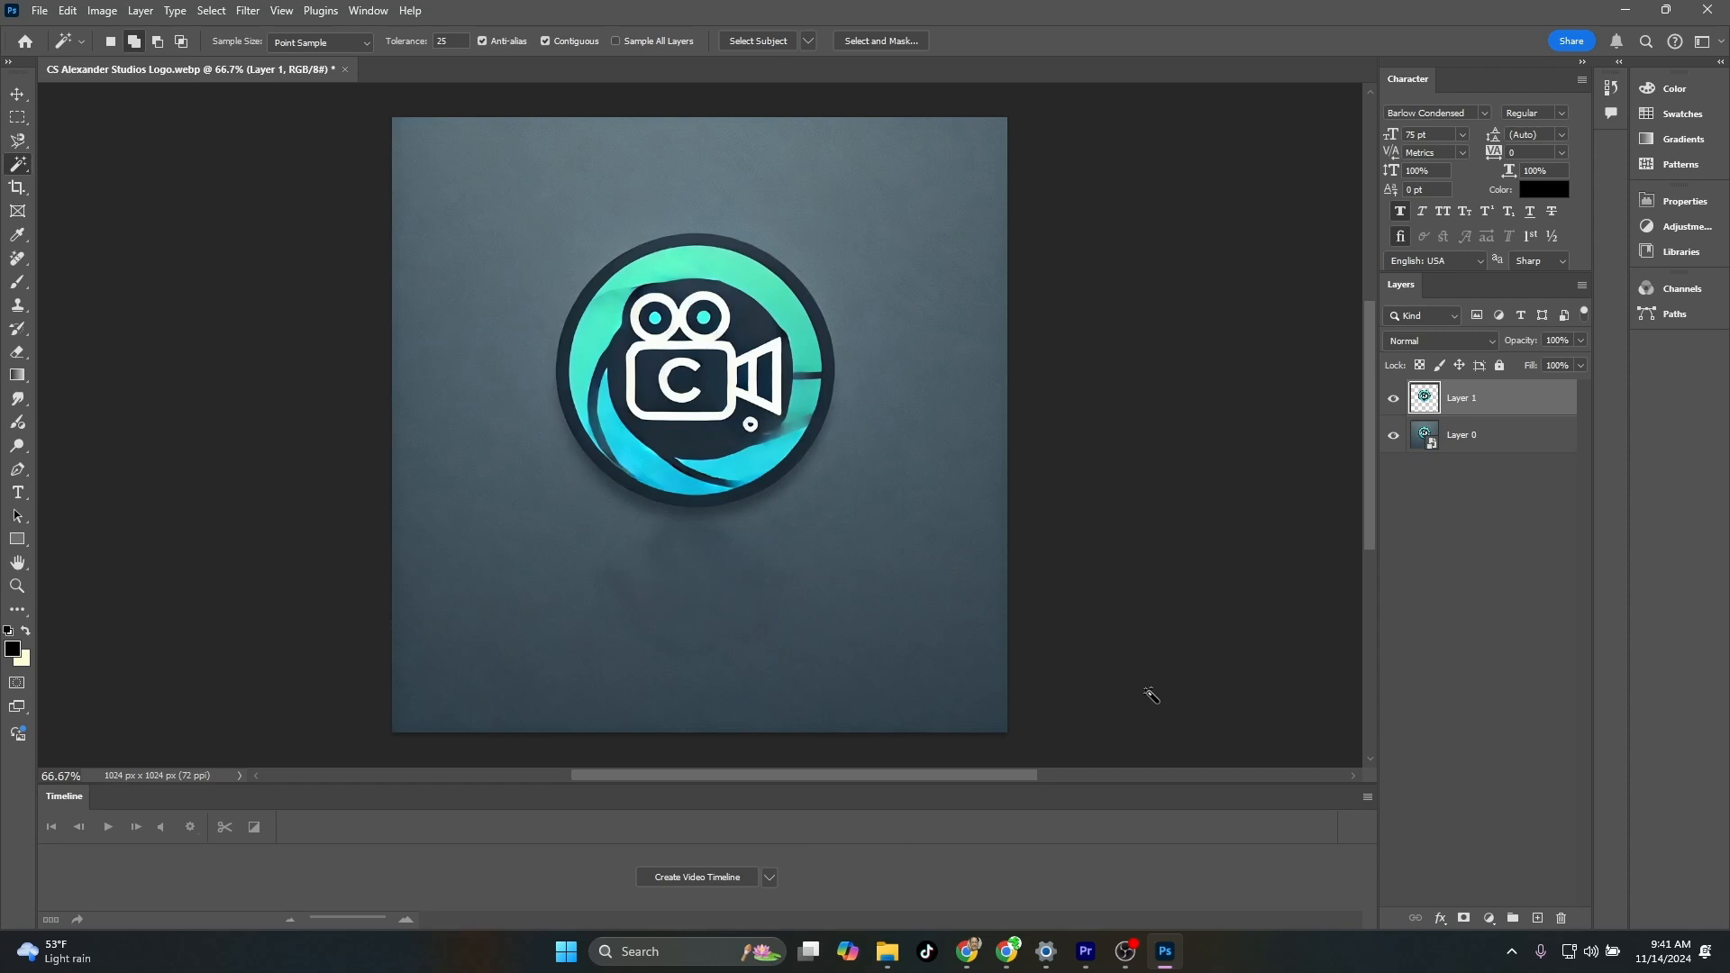
- Hide Layer 0 so only the cut-out logo shows, and activate the Eraser Tool
{"action": "left_click", "coordinate": [1393, 435]}
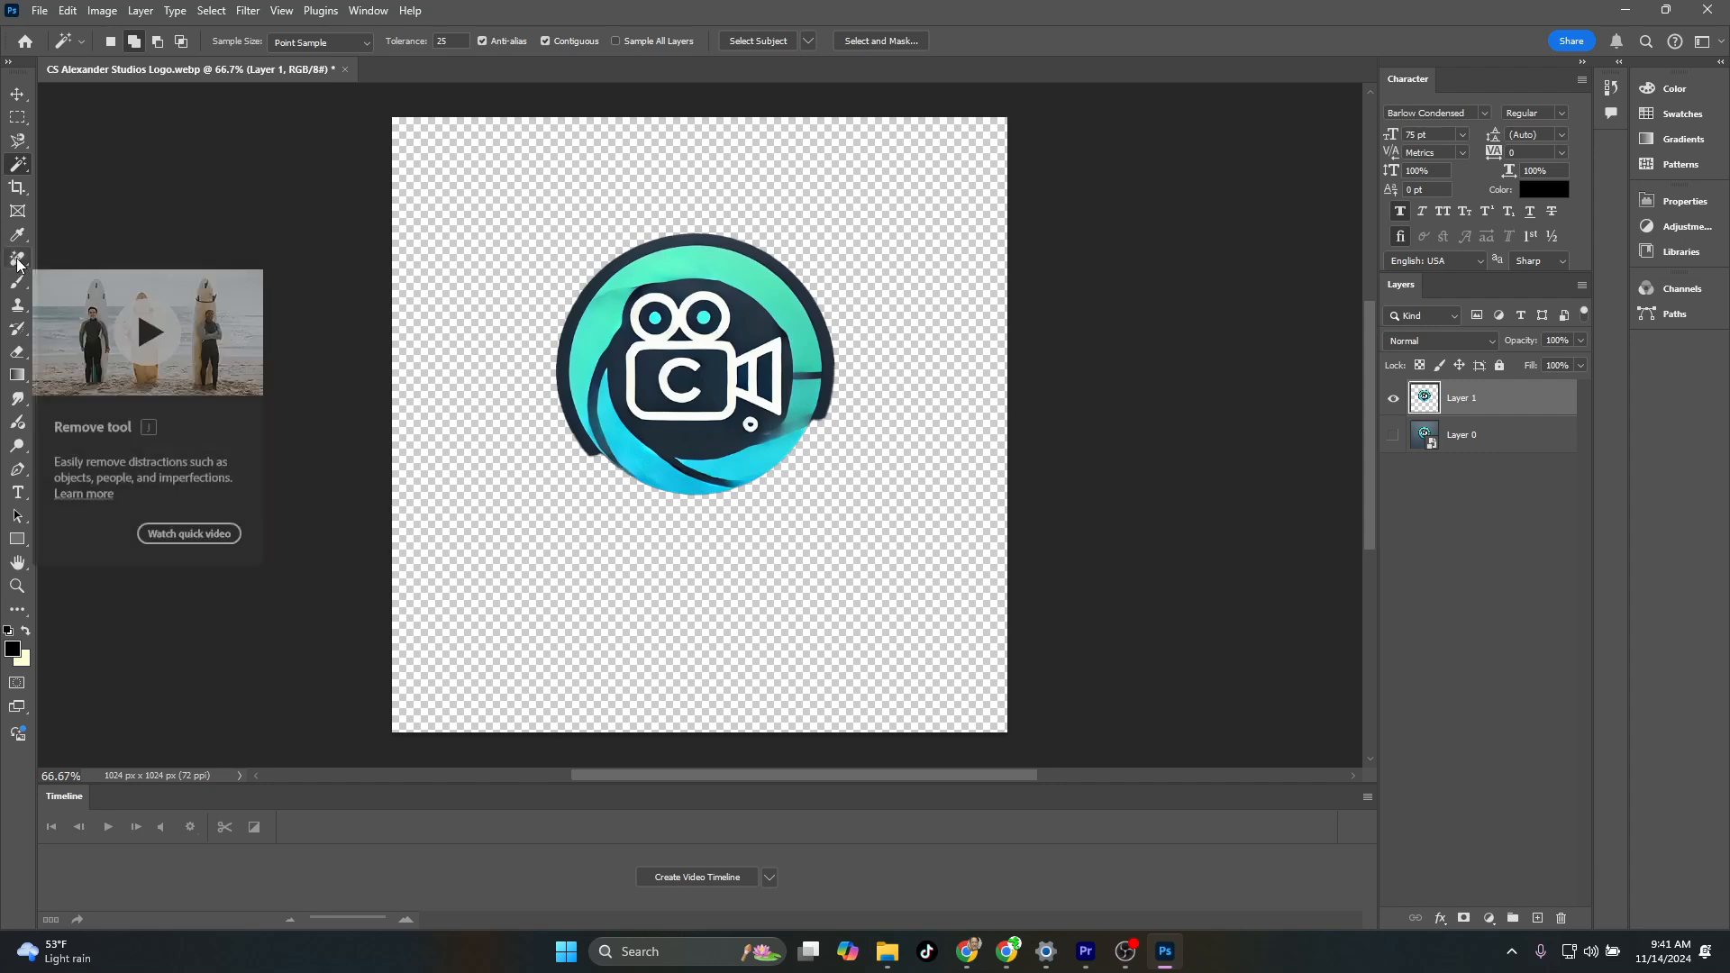
{"action": "right_click", "coordinate": [17, 353]}
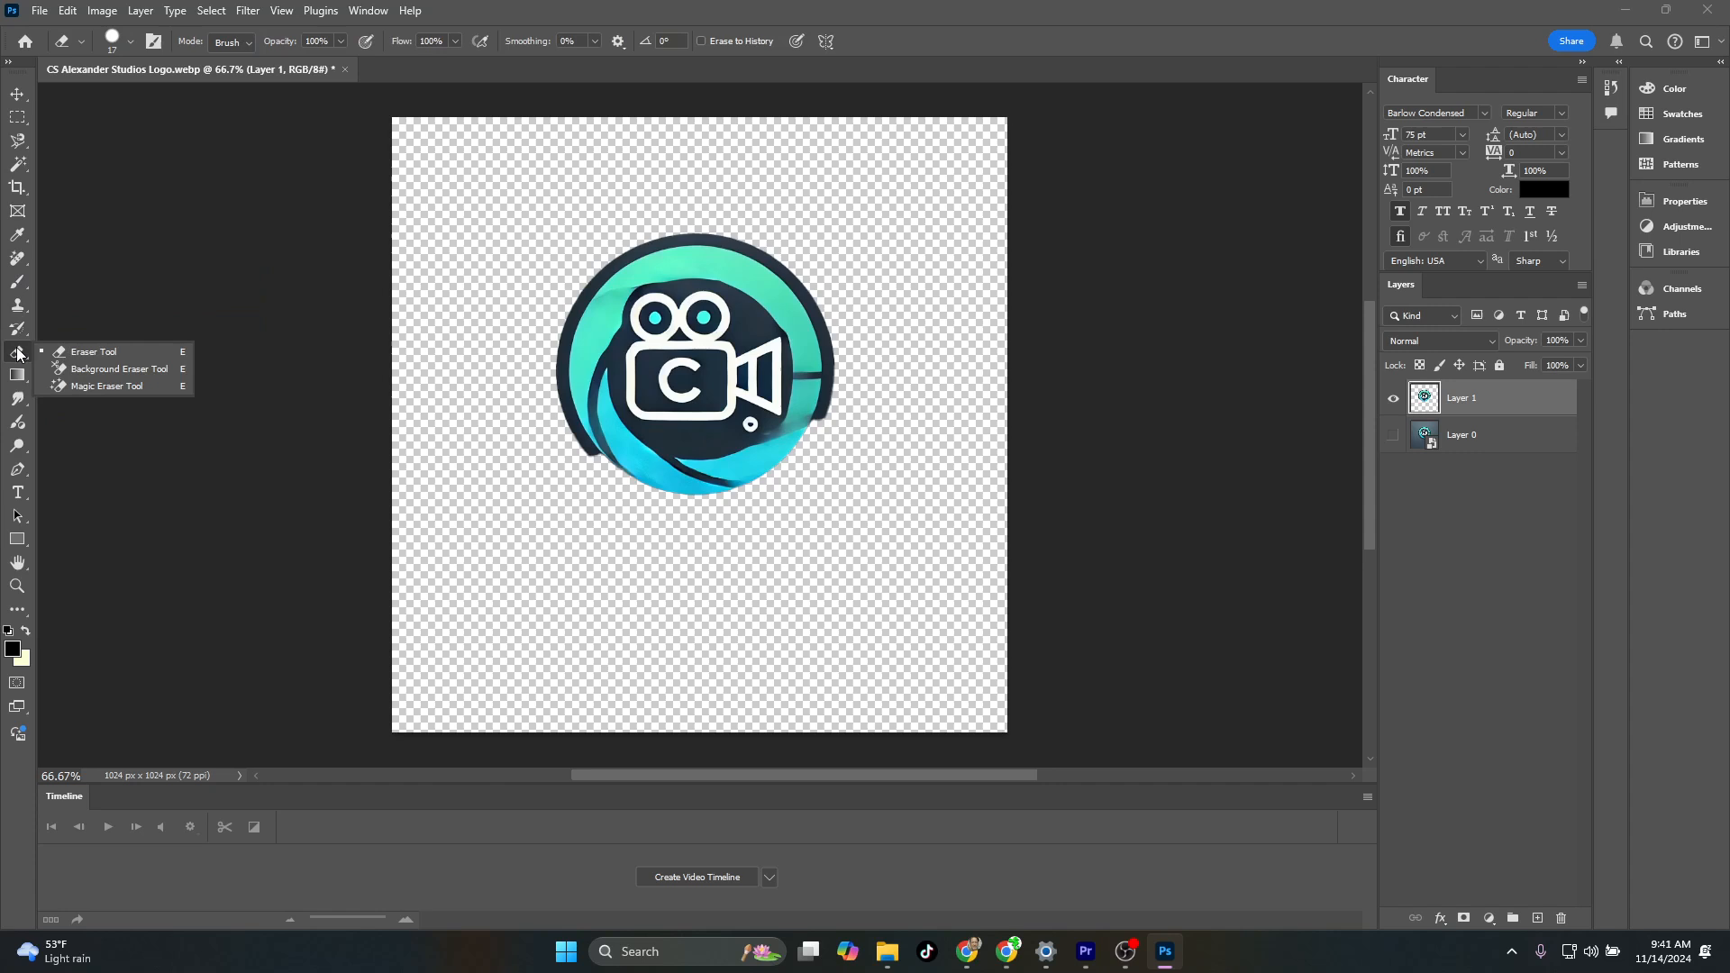
{"action": "left_click", "coordinate": [77, 351]}
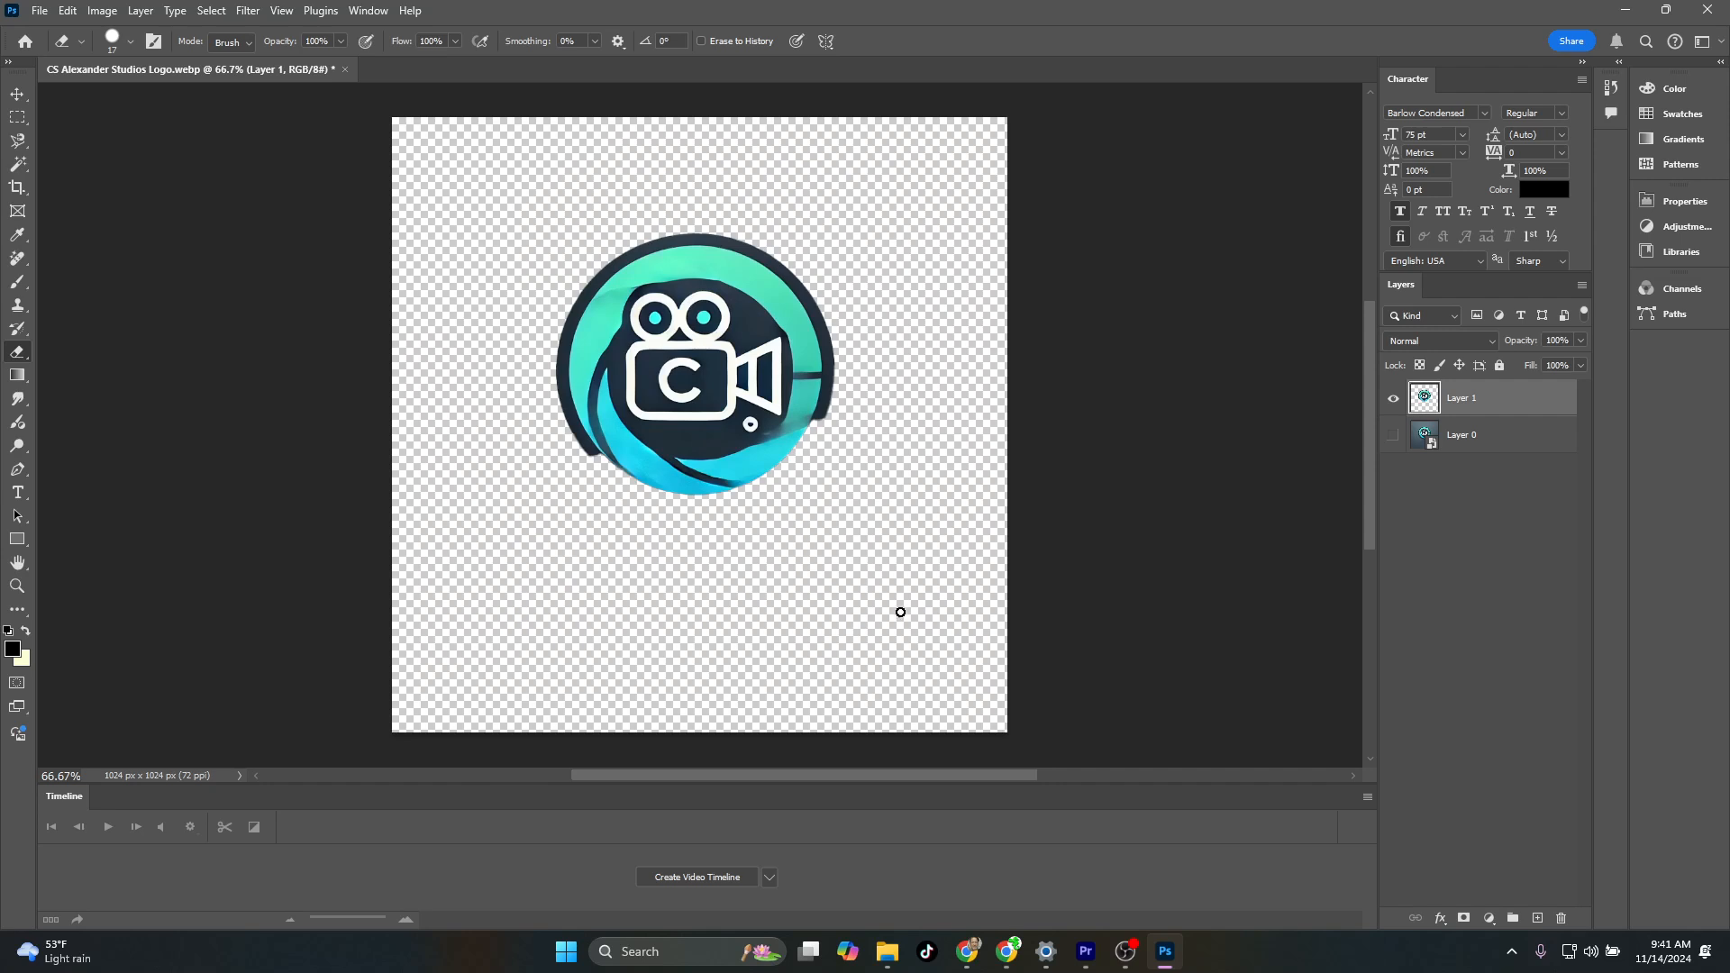
- Save a copy of the cut-out logo to Downloads as a PNG named "CS Alexander Studios Logo copy", using the large file size option
{"action": "left_click", "coordinate": [42, 12]}
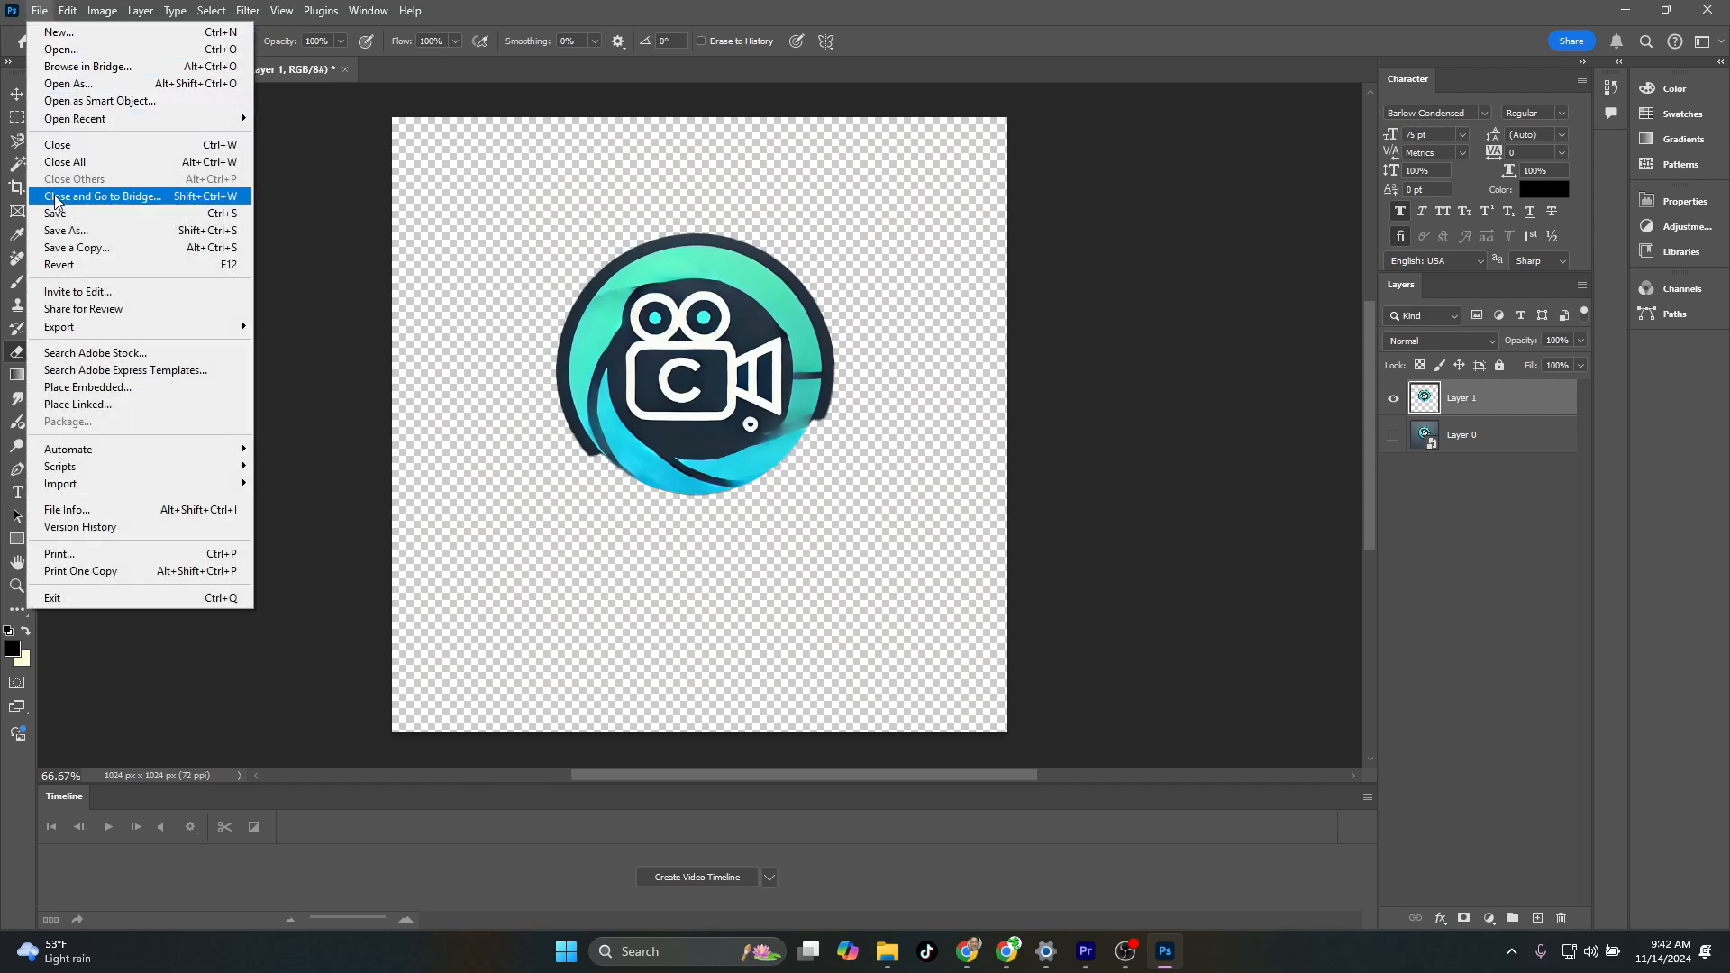
{"action": "left_click", "coordinate": [55, 249]}
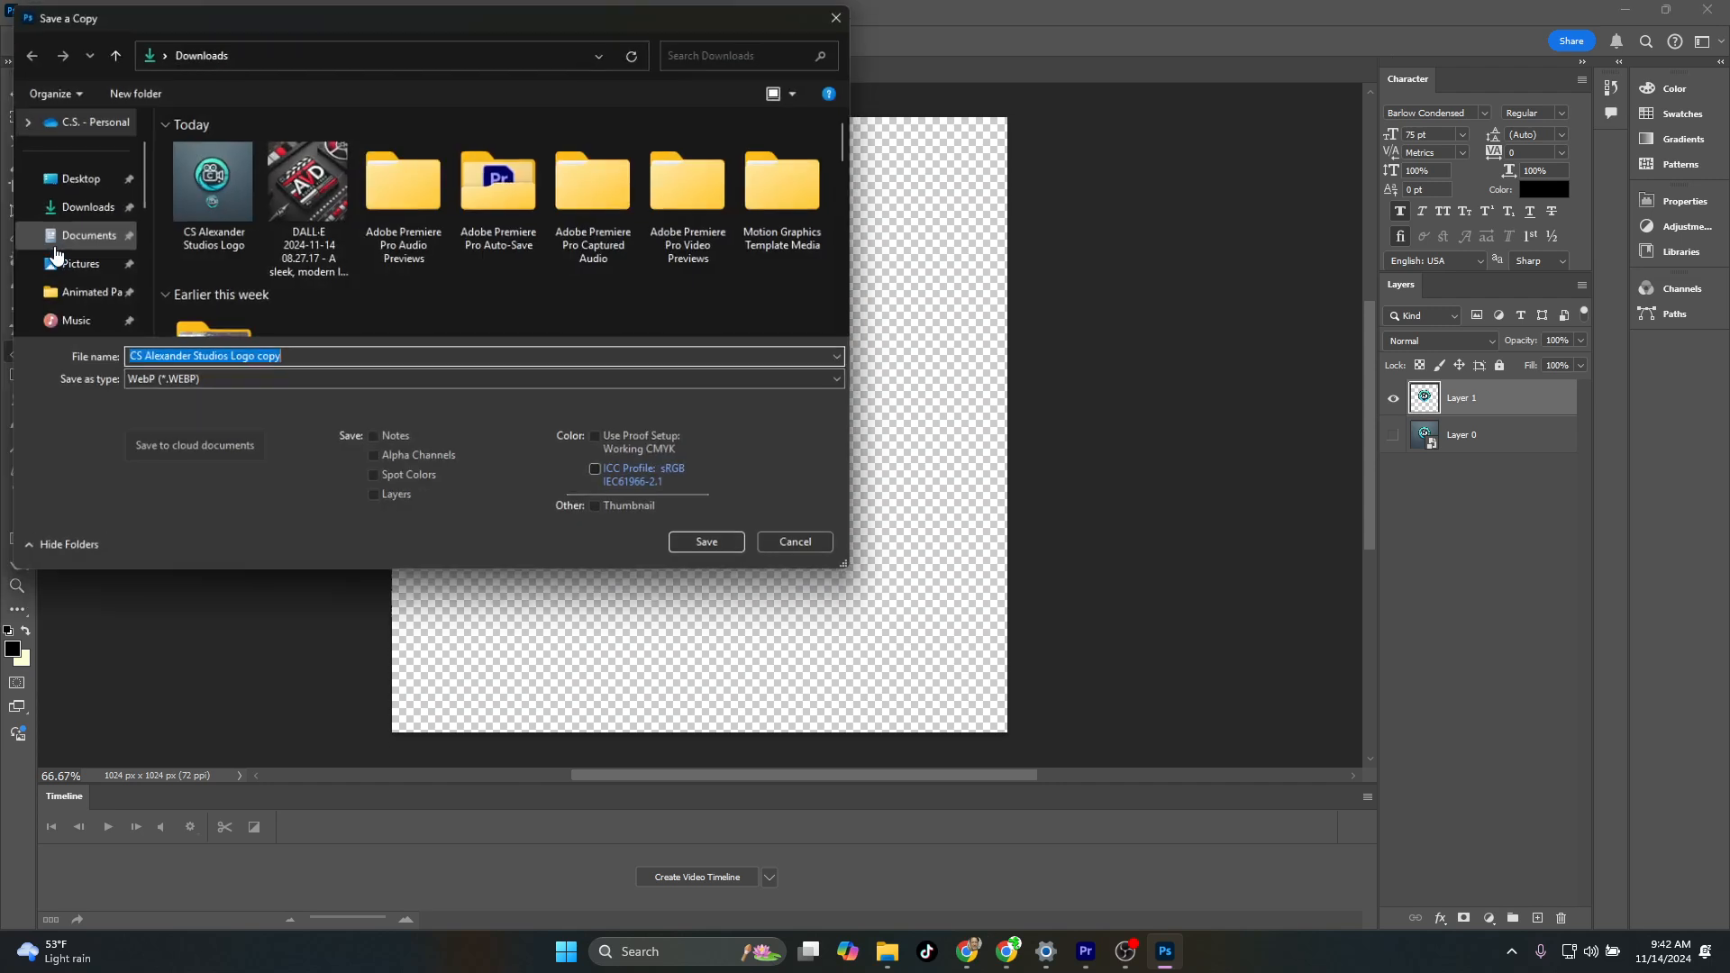
{"action": "left_click", "coordinate": [211, 383]}
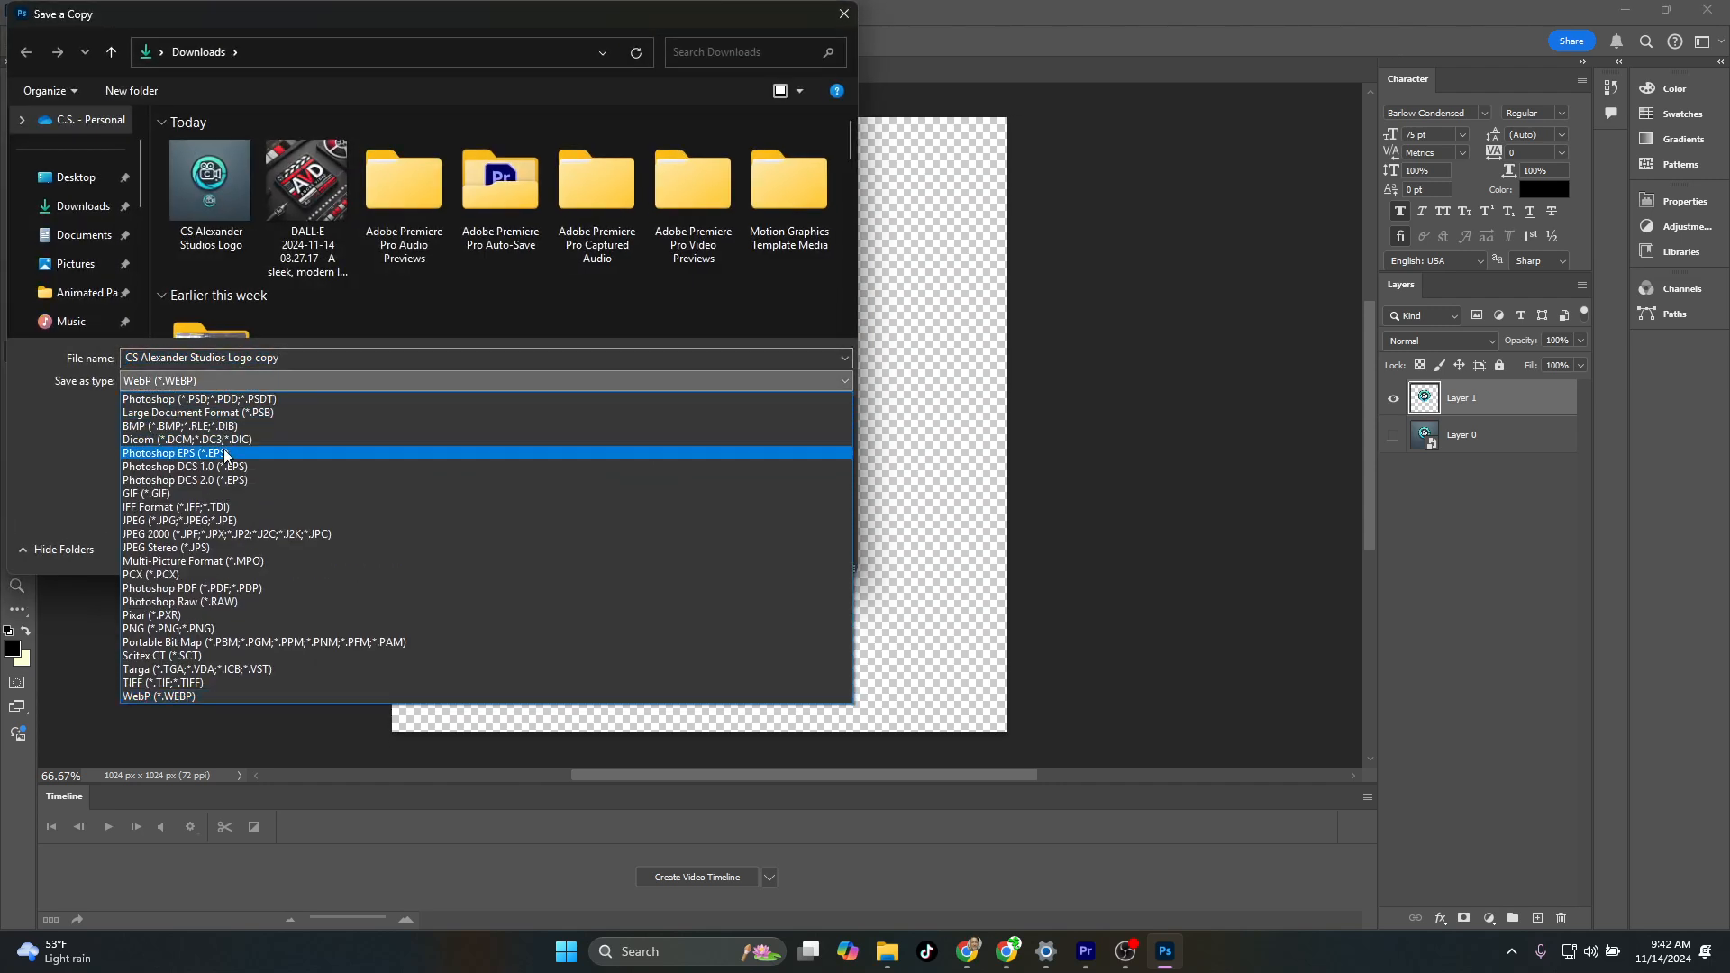
{"action": "left_click", "coordinate": [219, 628]}
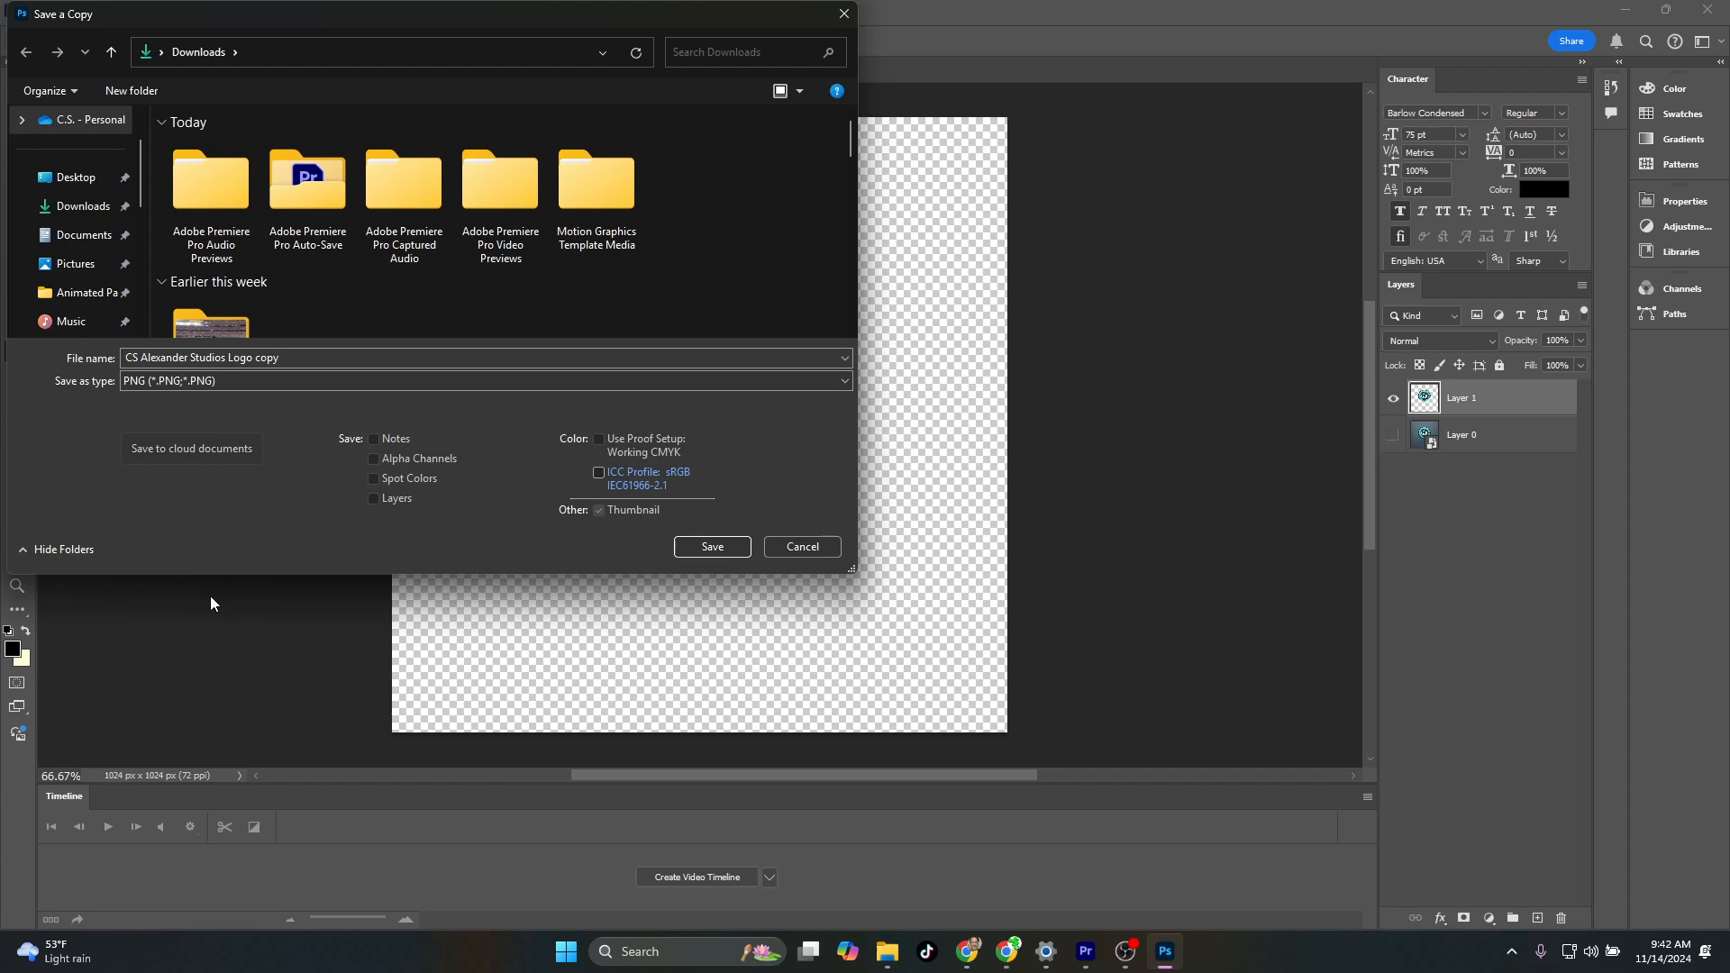
{"action": "left_click", "coordinate": [284, 358]}
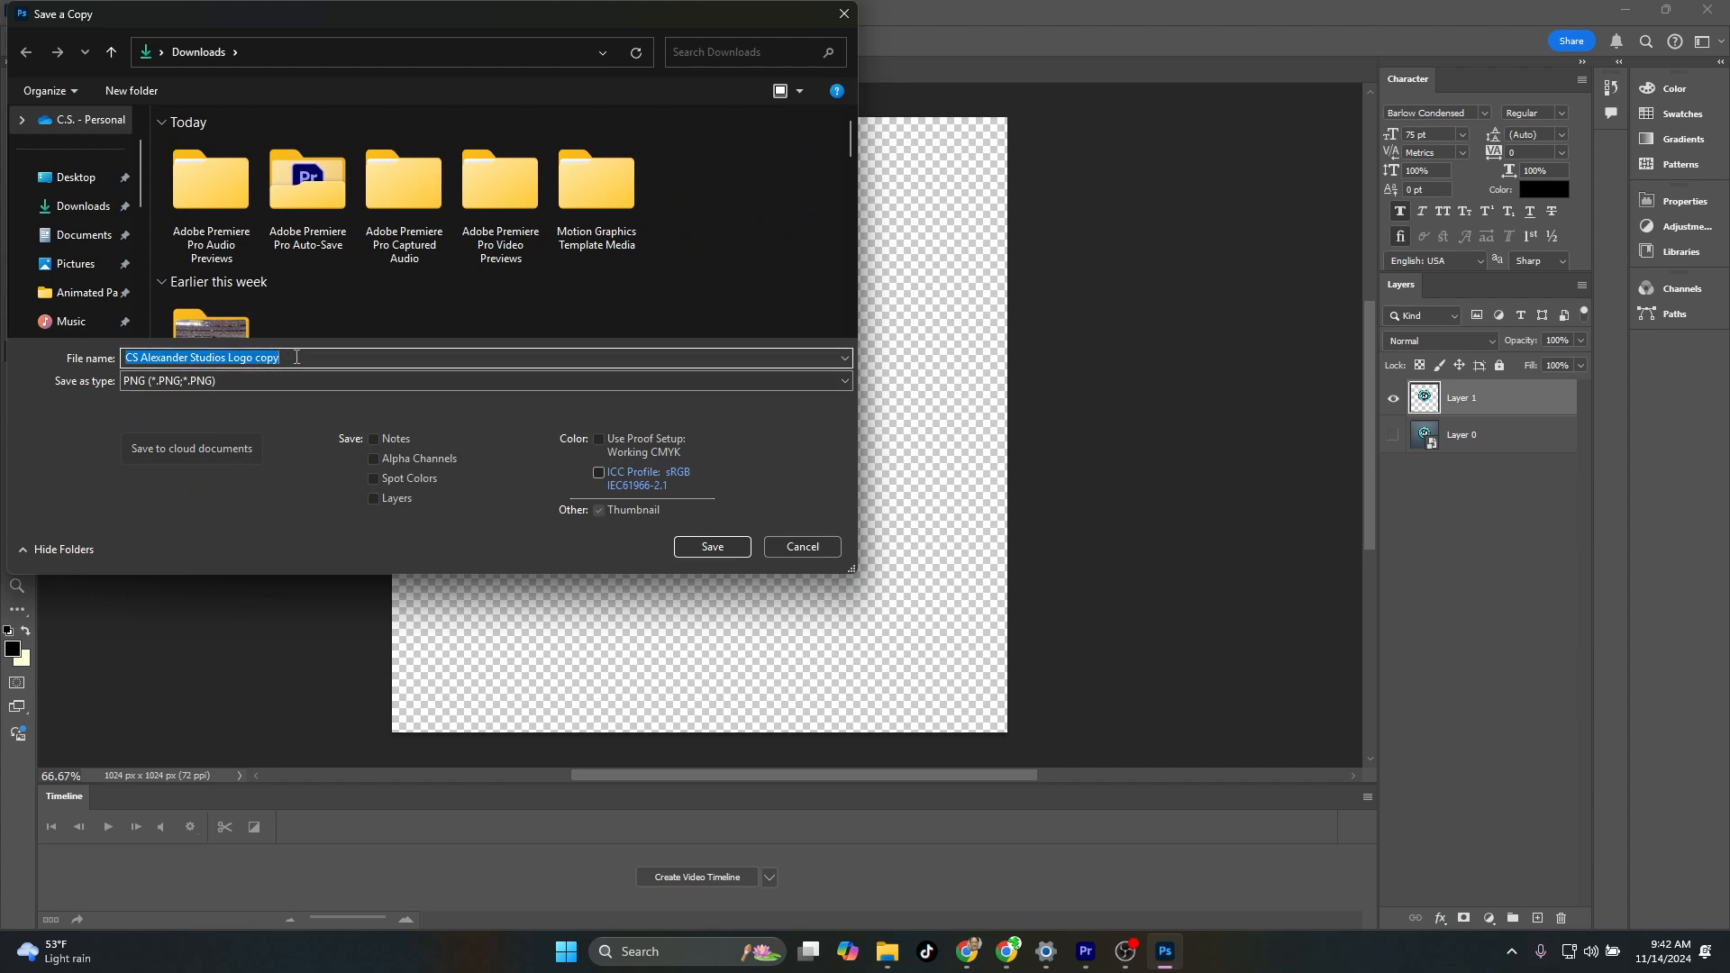
{"action": "left_click", "coordinate": [697, 545]}
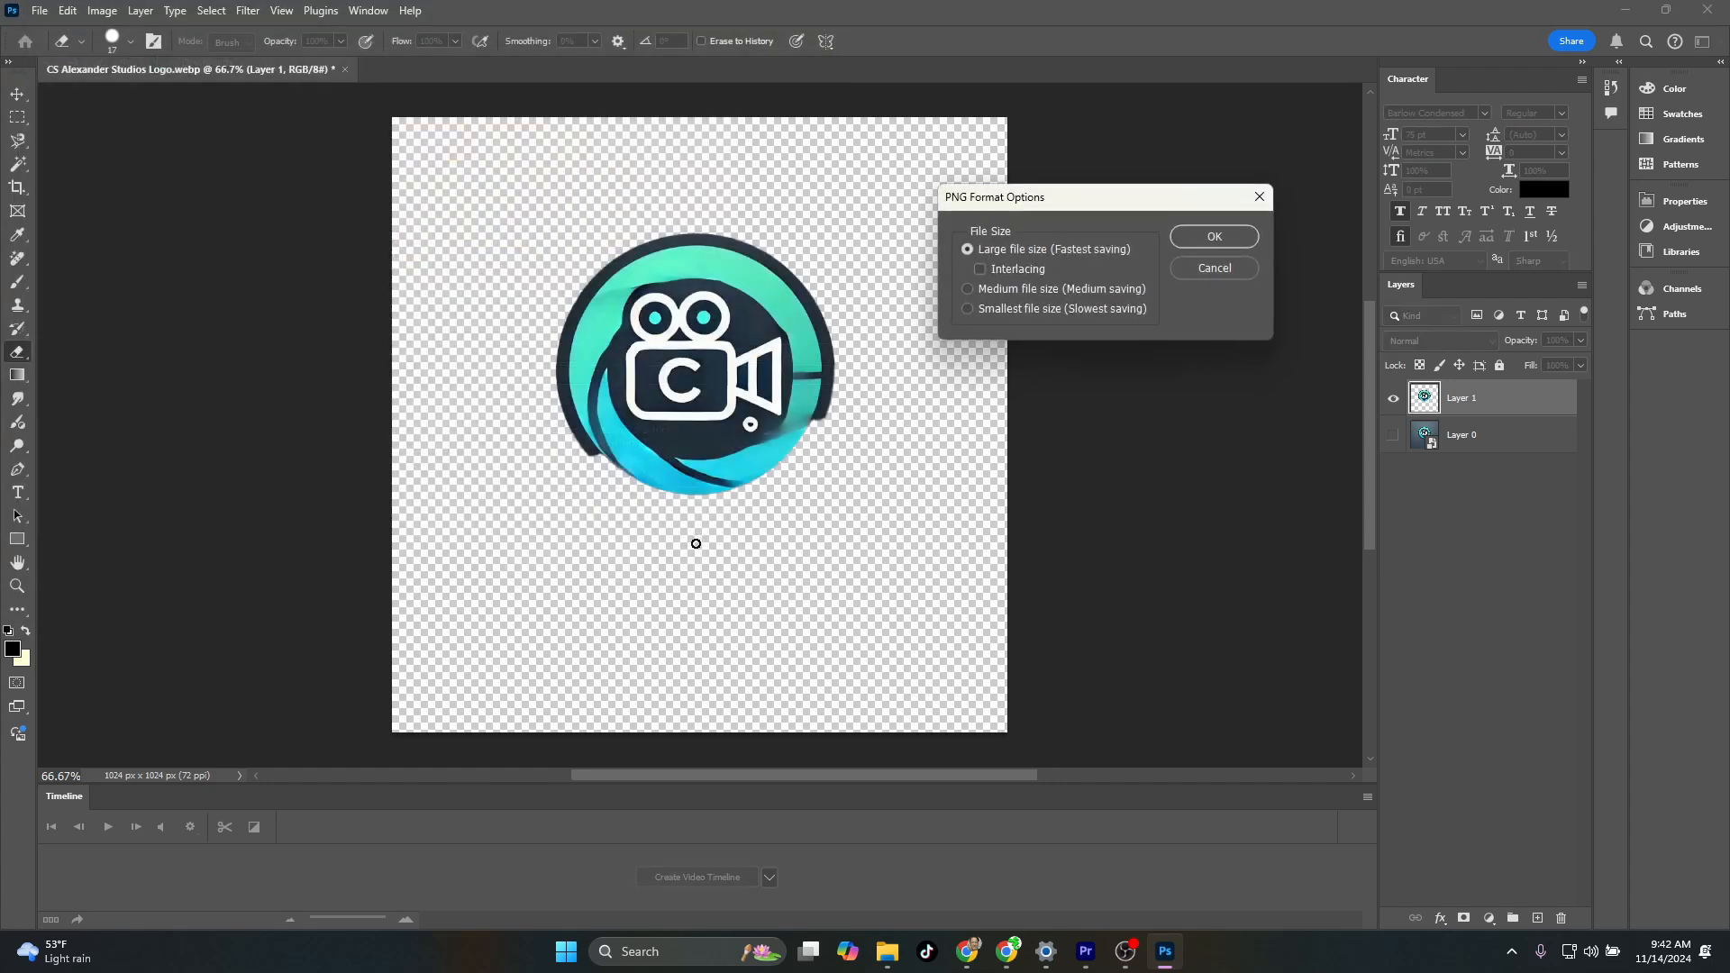
{"action": "left_click", "coordinate": [1203, 238]}
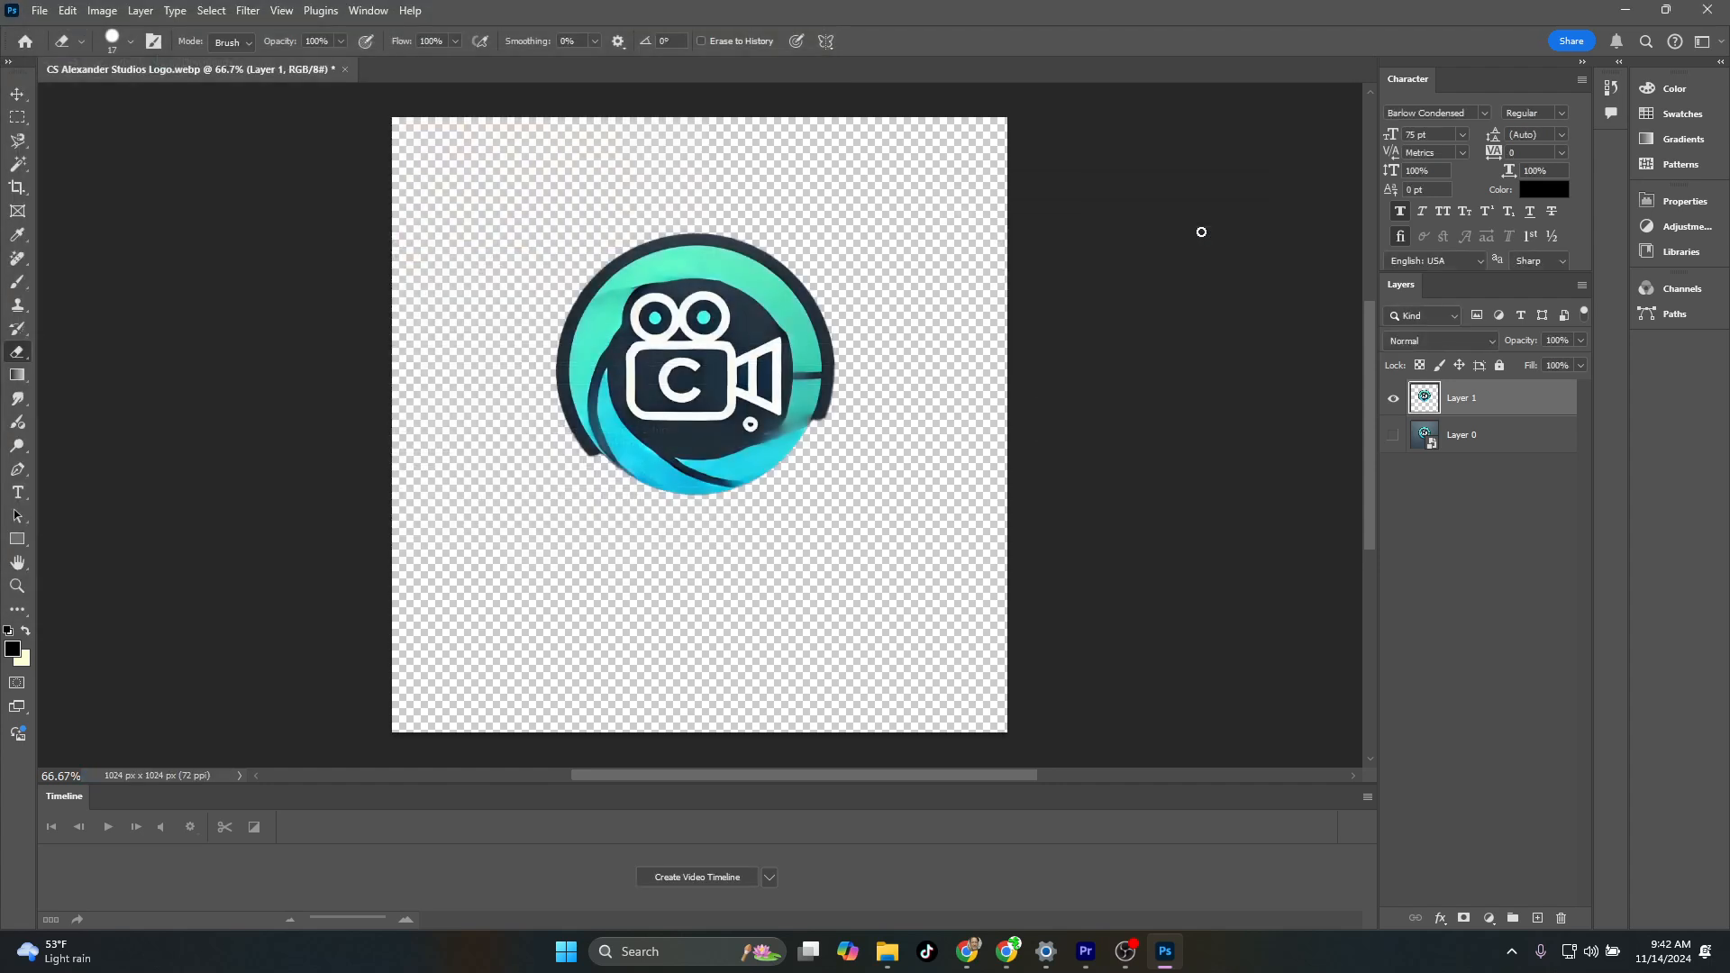